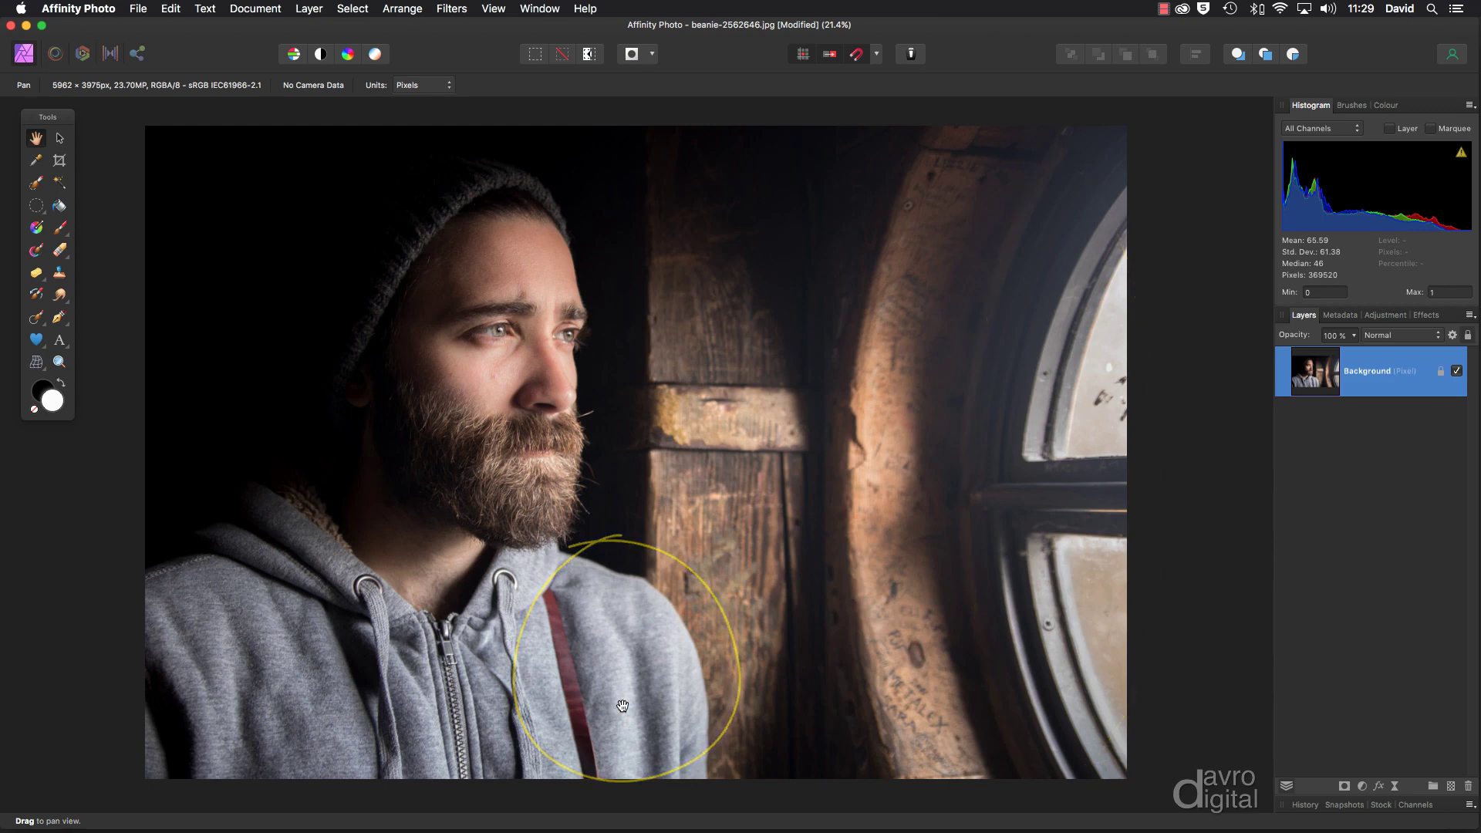
# Step: Add a Levels adjustment layer with Gamma 1.5, keeping the white level at 100%
pyautogui.click(1363, 788)
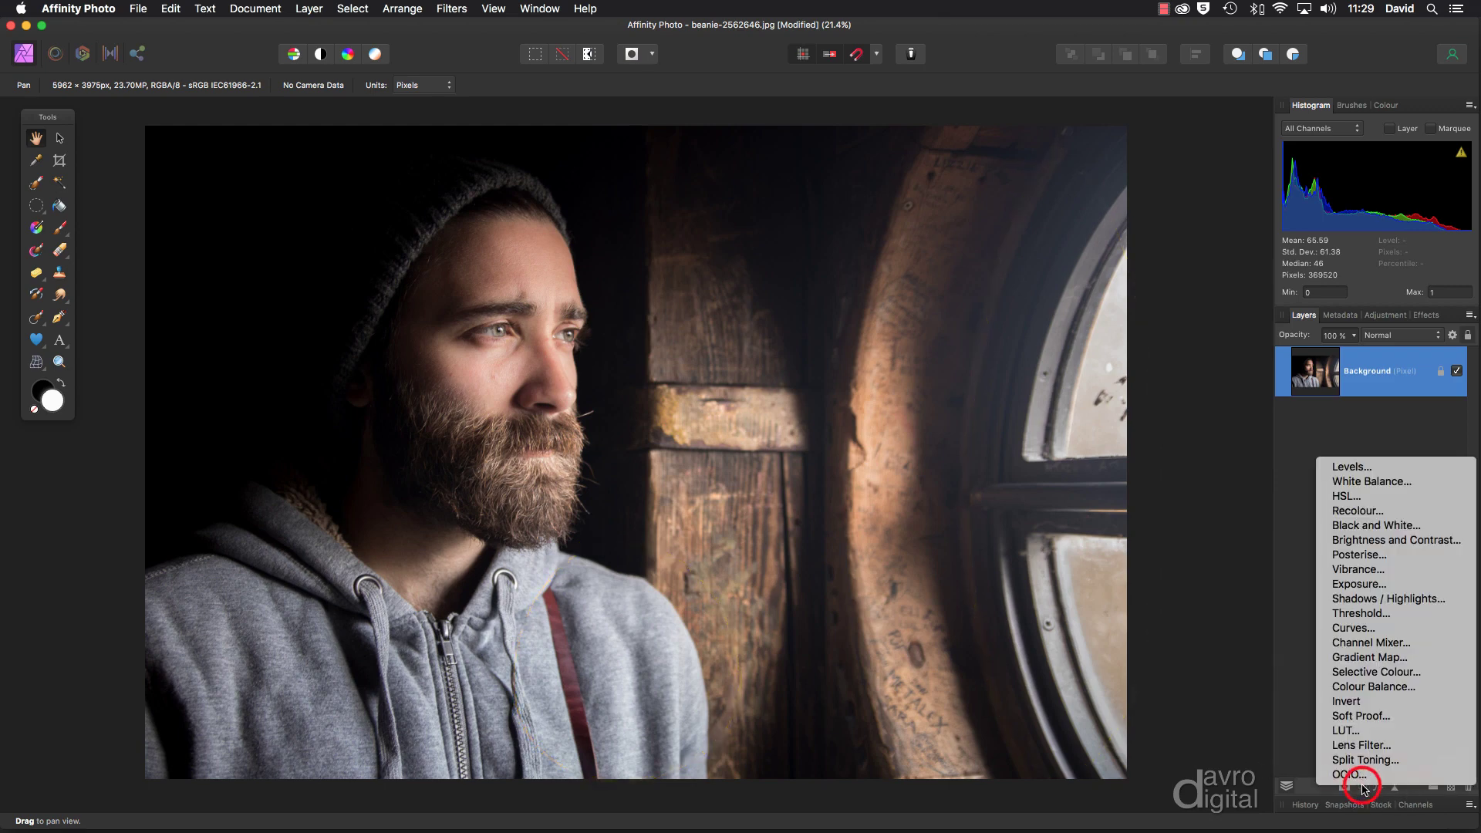
pyautogui.click(1355, 466)
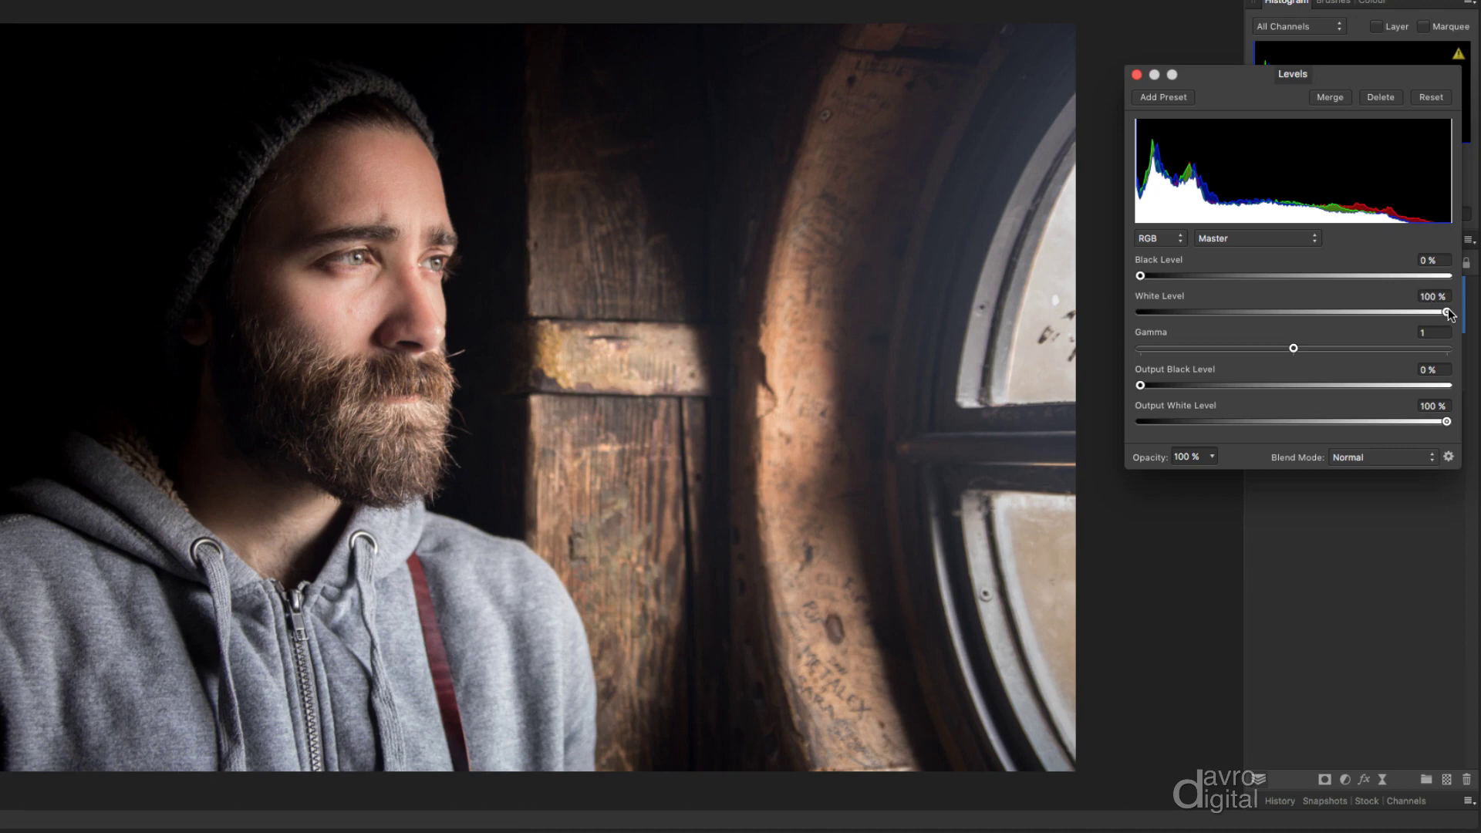
pyautogui.moveTo(1448, 314); pyautogui.dragTo(1424, 314)
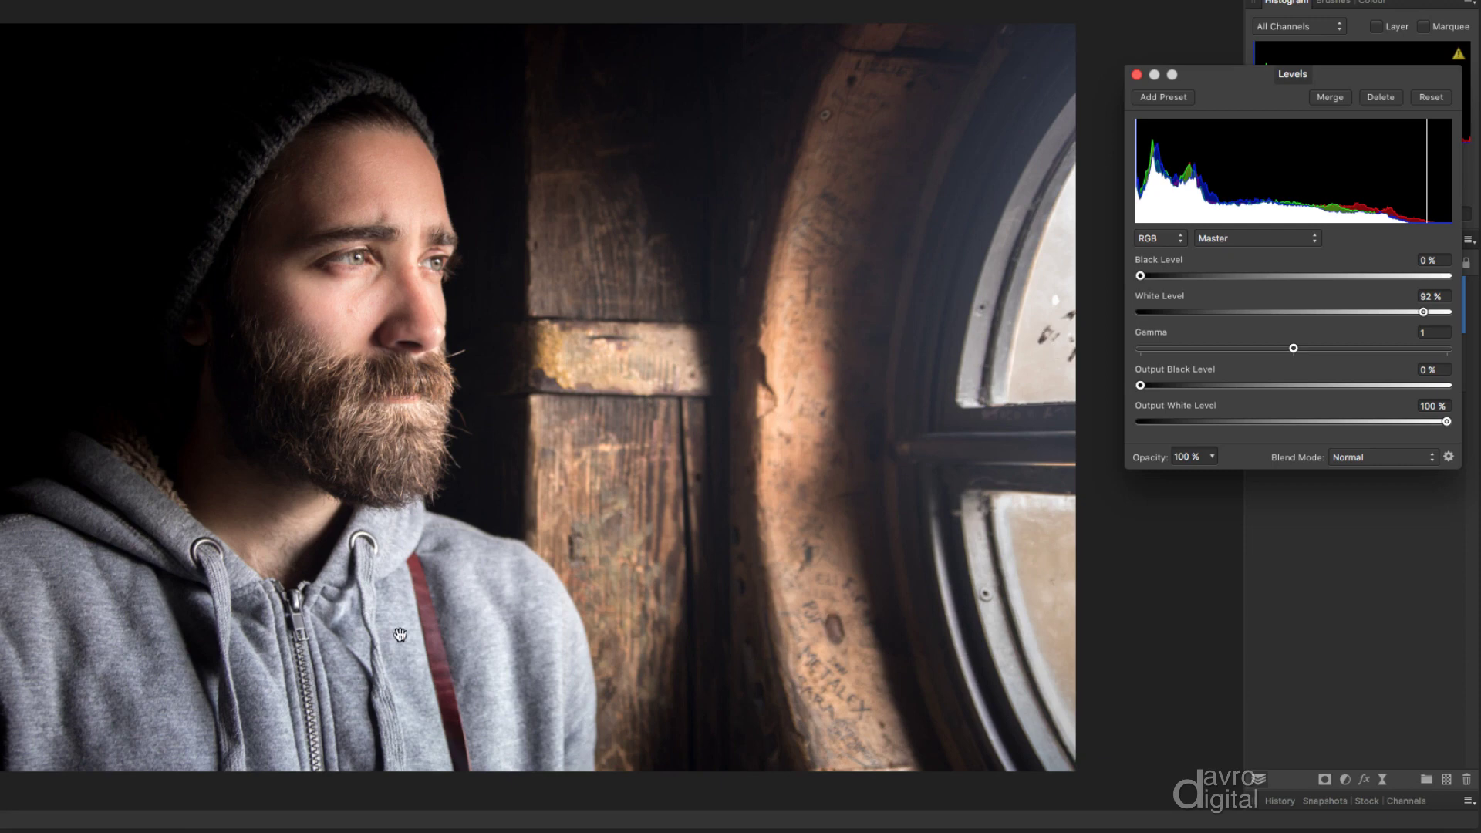
pyautogui.moveTo(1424, 313); pyautogui.dragTo(1428, 313)
pyautogui.doubleClick(1428, 313)
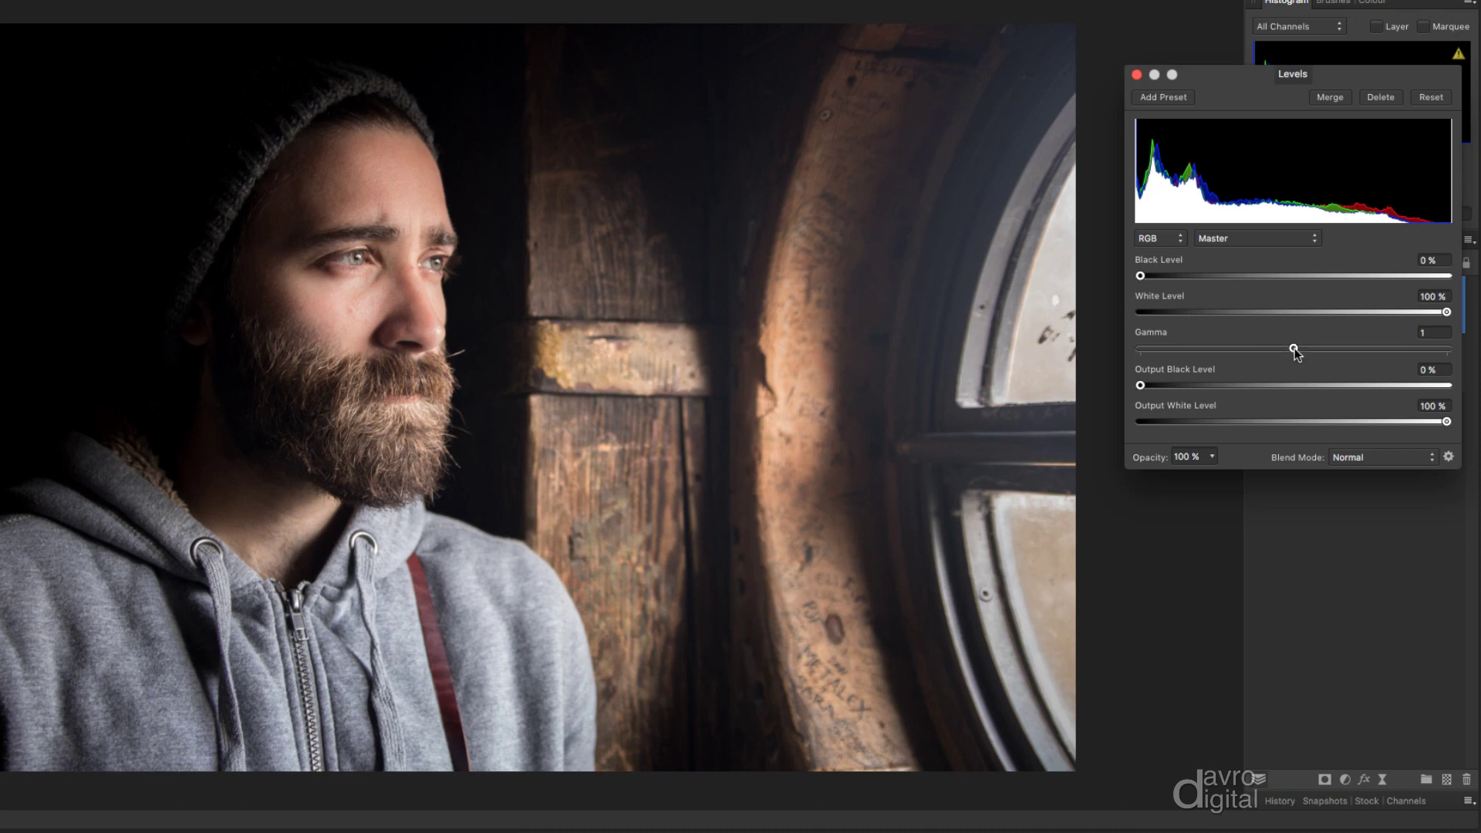
pyautogui.moveTo(1294, 349); pyautogui.dragTo(1371, 351)
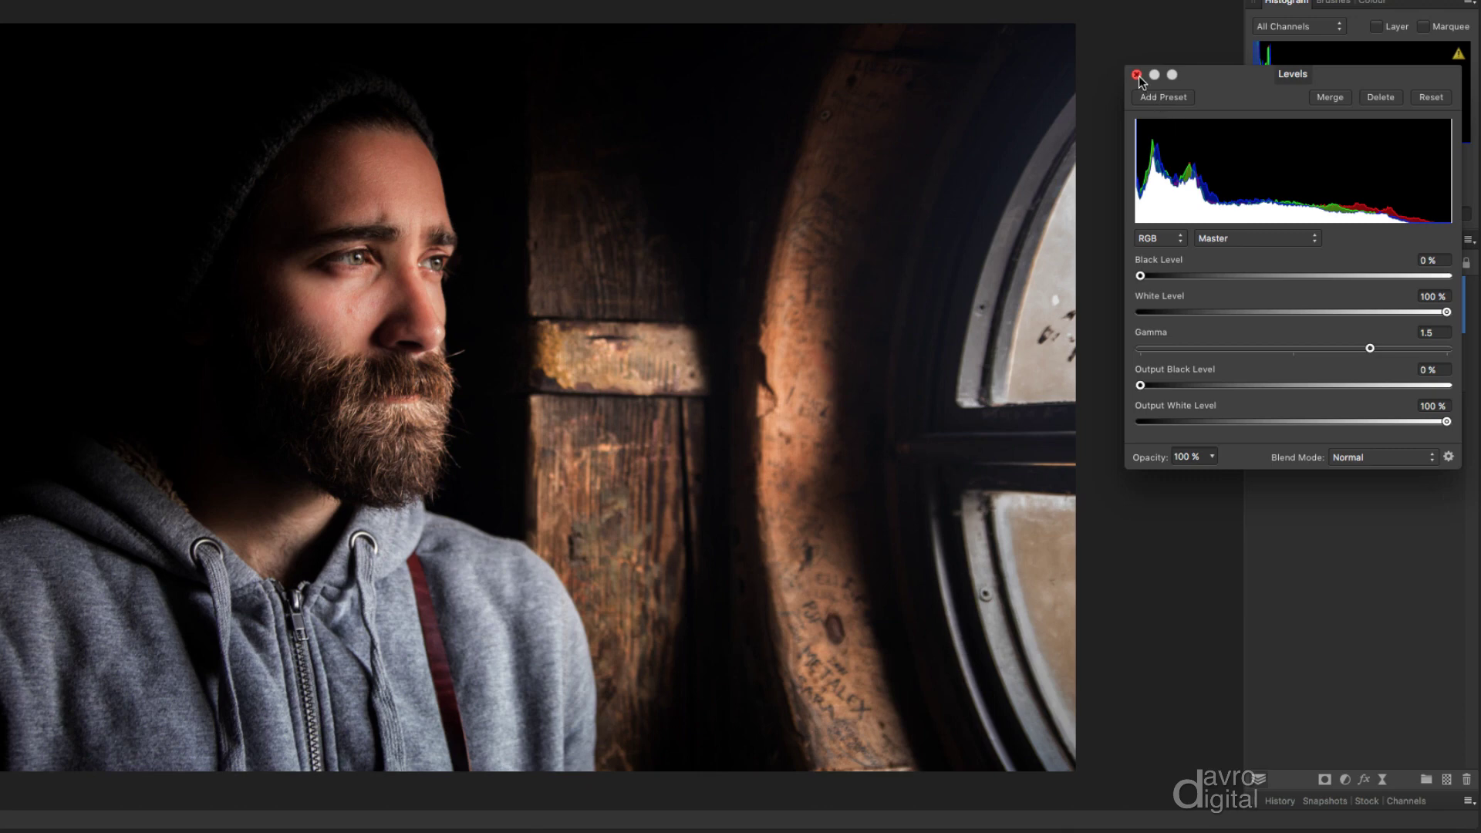
pyautogui.click(1137, 75)
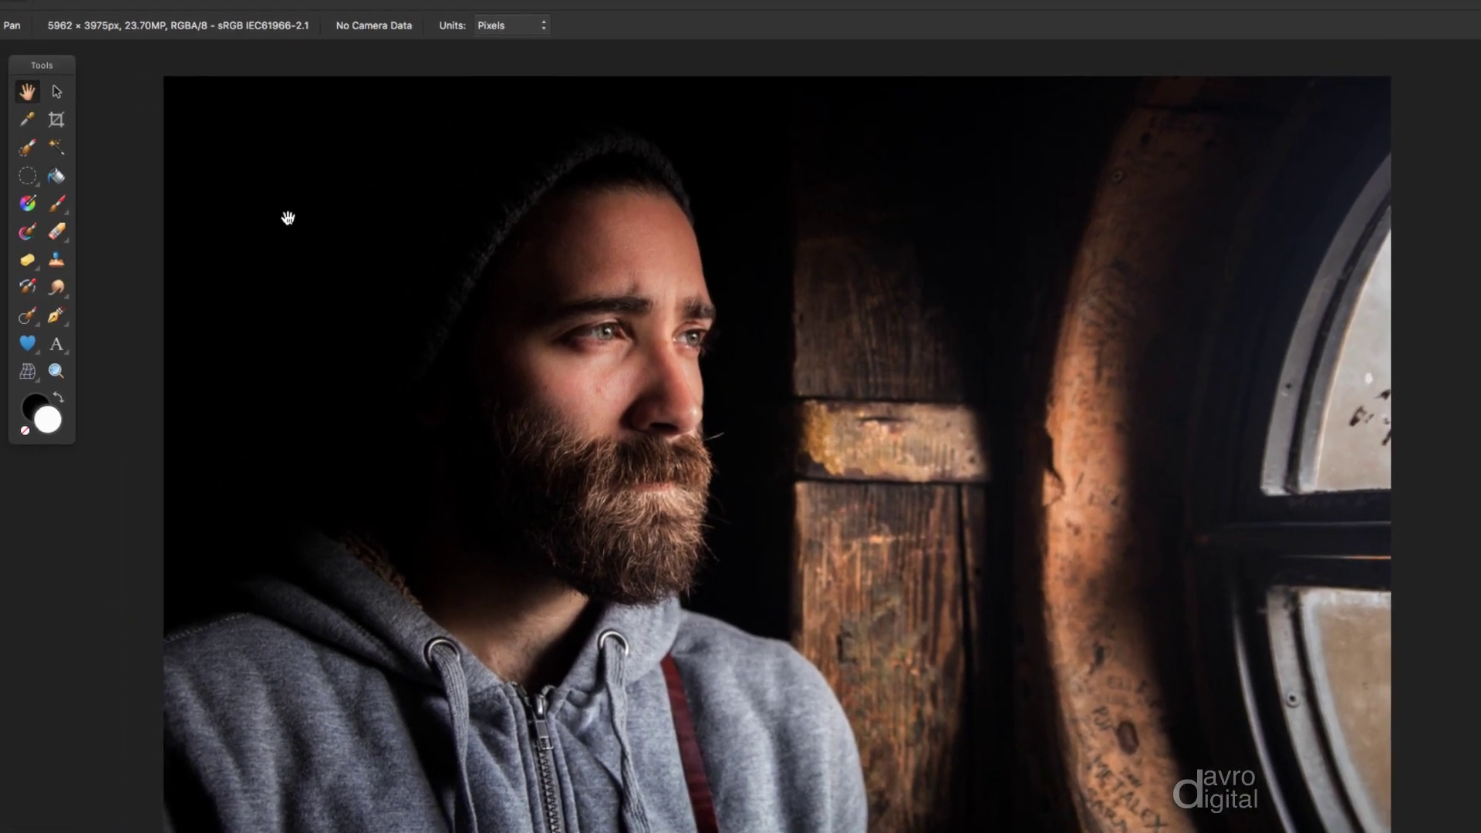
# Step: Draw an elliptical marquee selection around the man's eyes and upper face
pyautogui.click(30, 178)
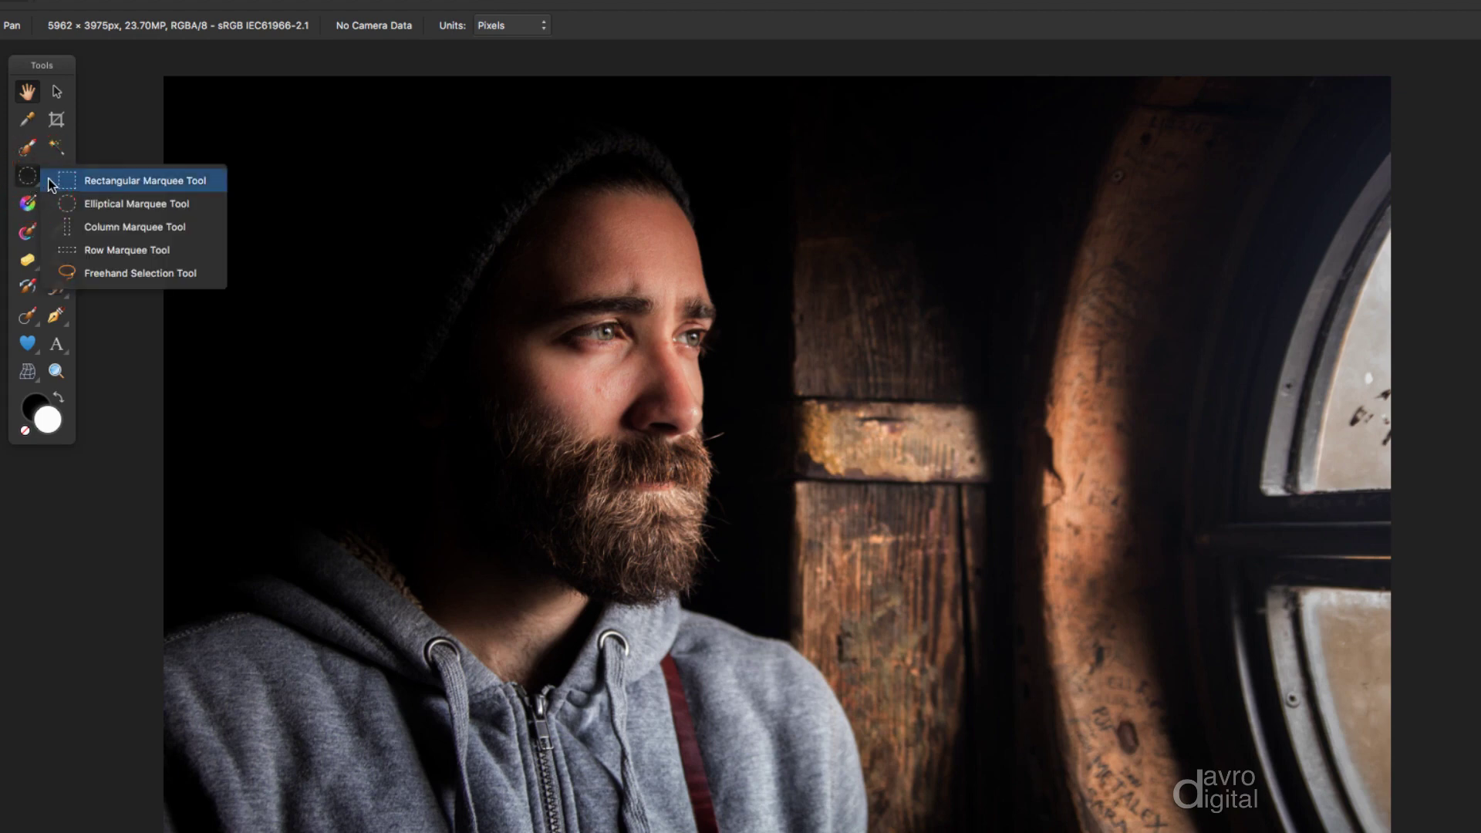
pyautogui.click(96, 205)
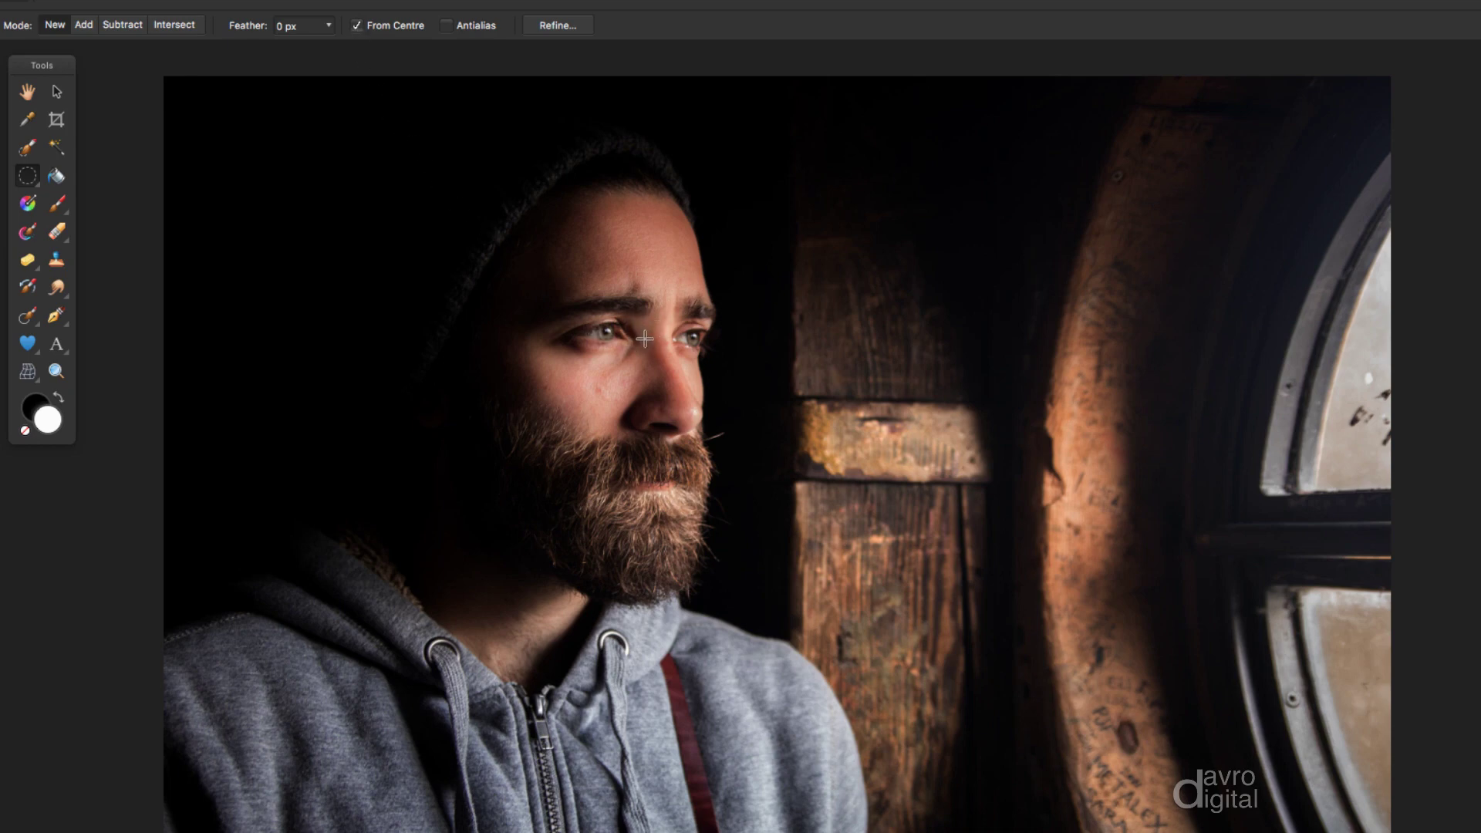
pyautogui.moveTo(648, 335); pyautogui.dragTo(781, 424)
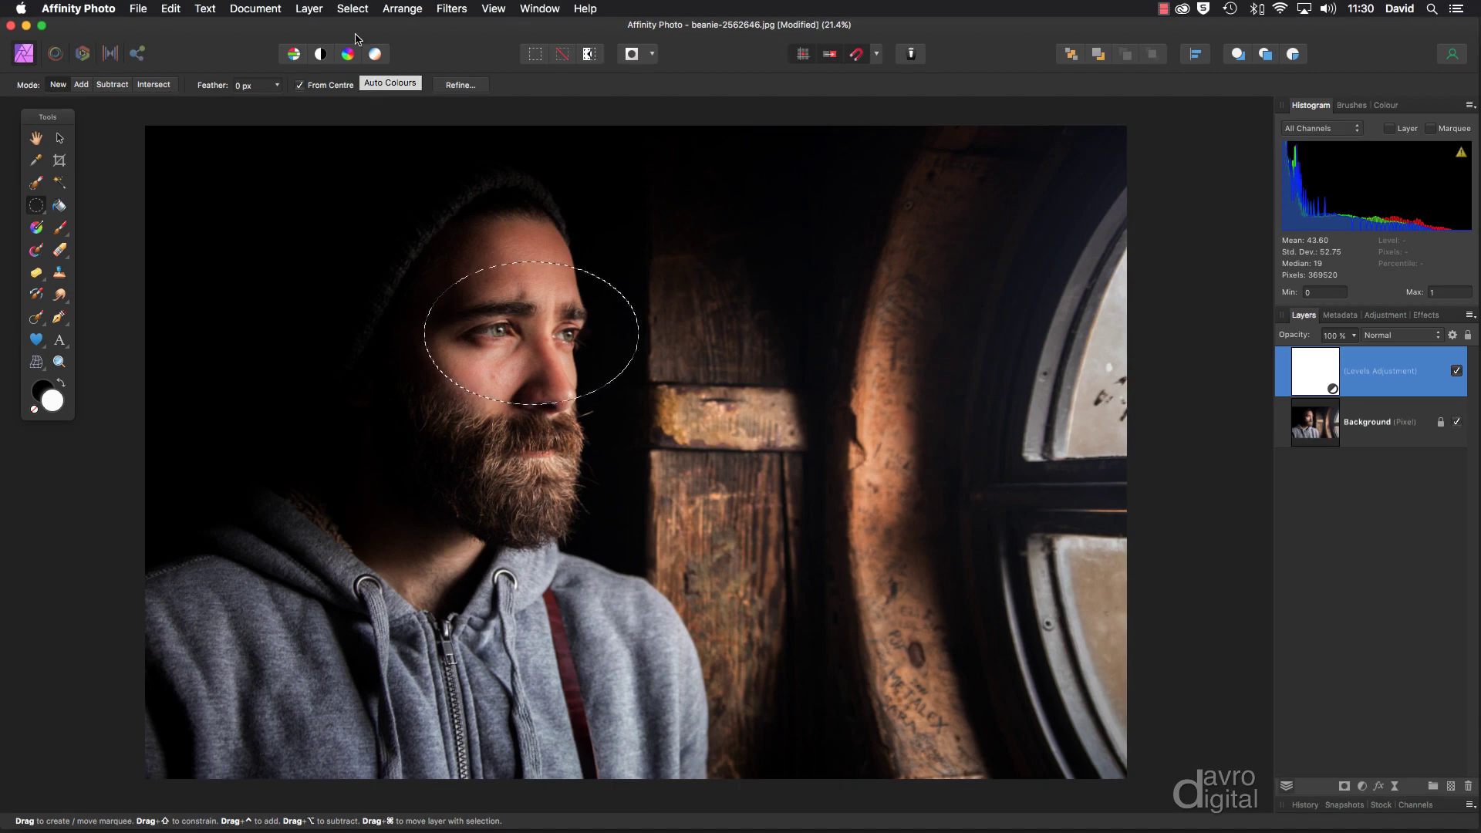
# Step: Invert the eye selection and add an HSL adjustment with Luminosity Shift at -17%
pyautogui.click(352, 9)
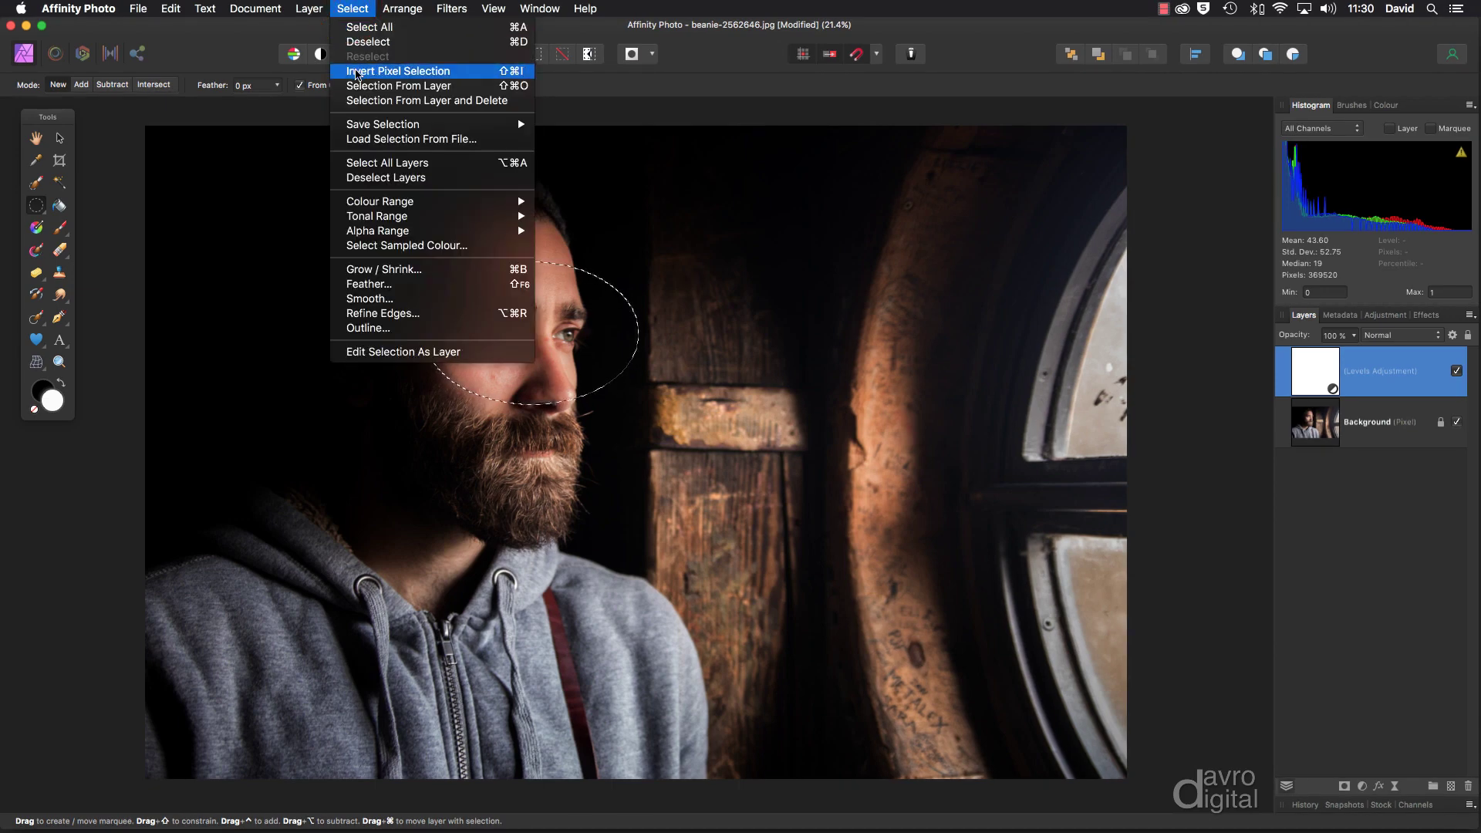
pyautogui.click(354, 71)
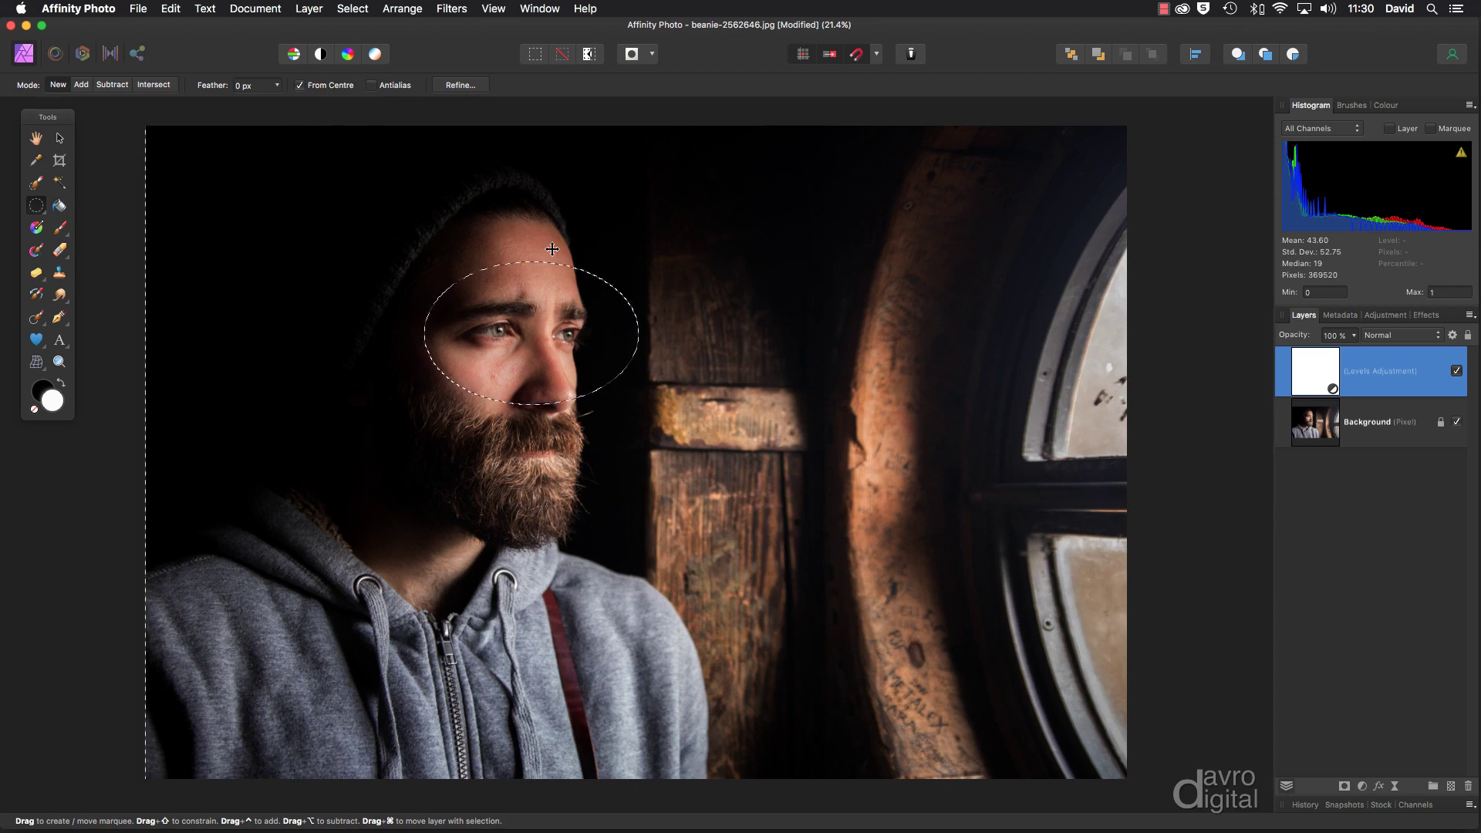
pyautogui.click(1361, 786)
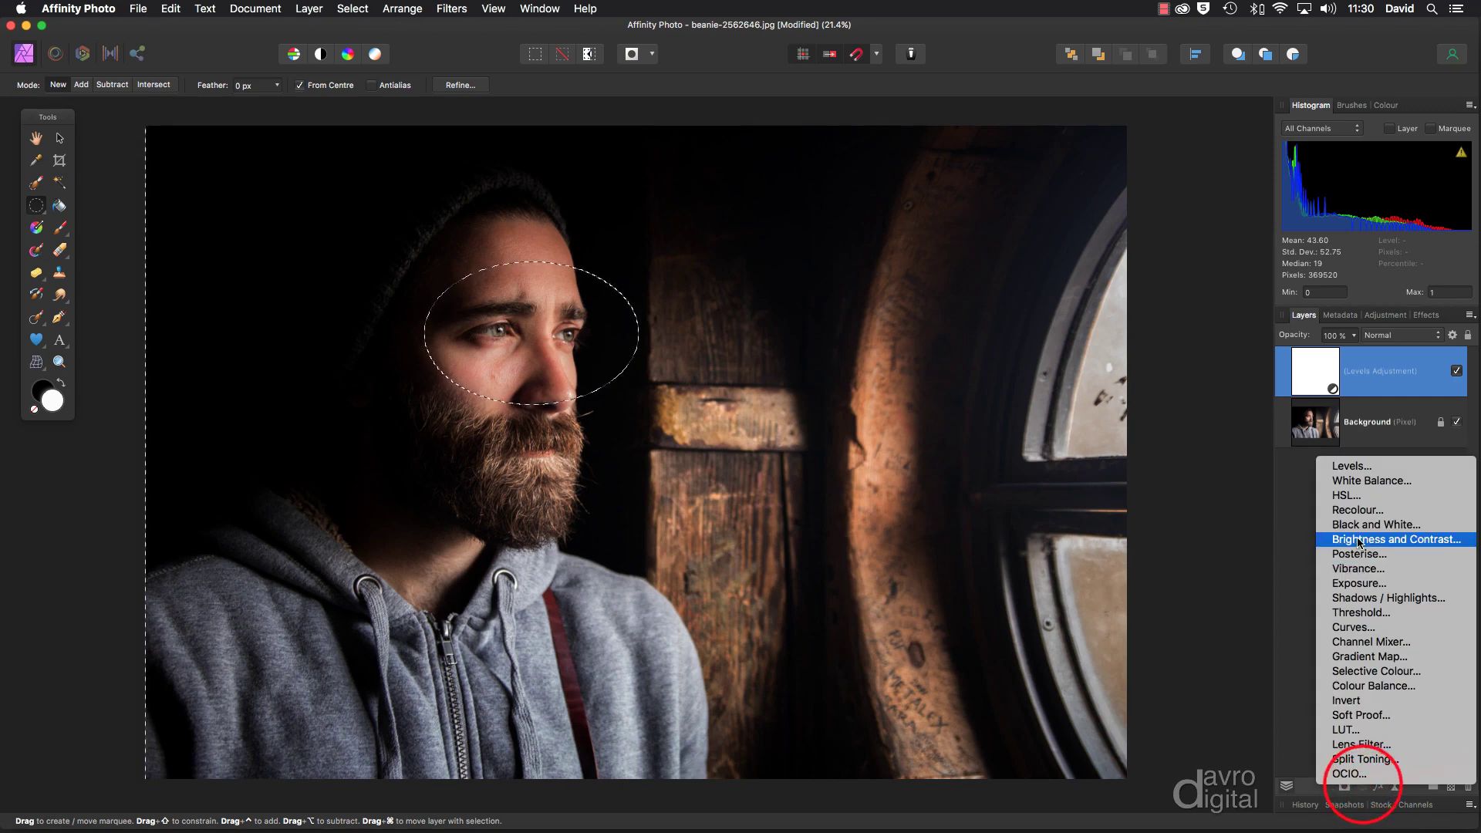
pyautogui.click(1360, 495)
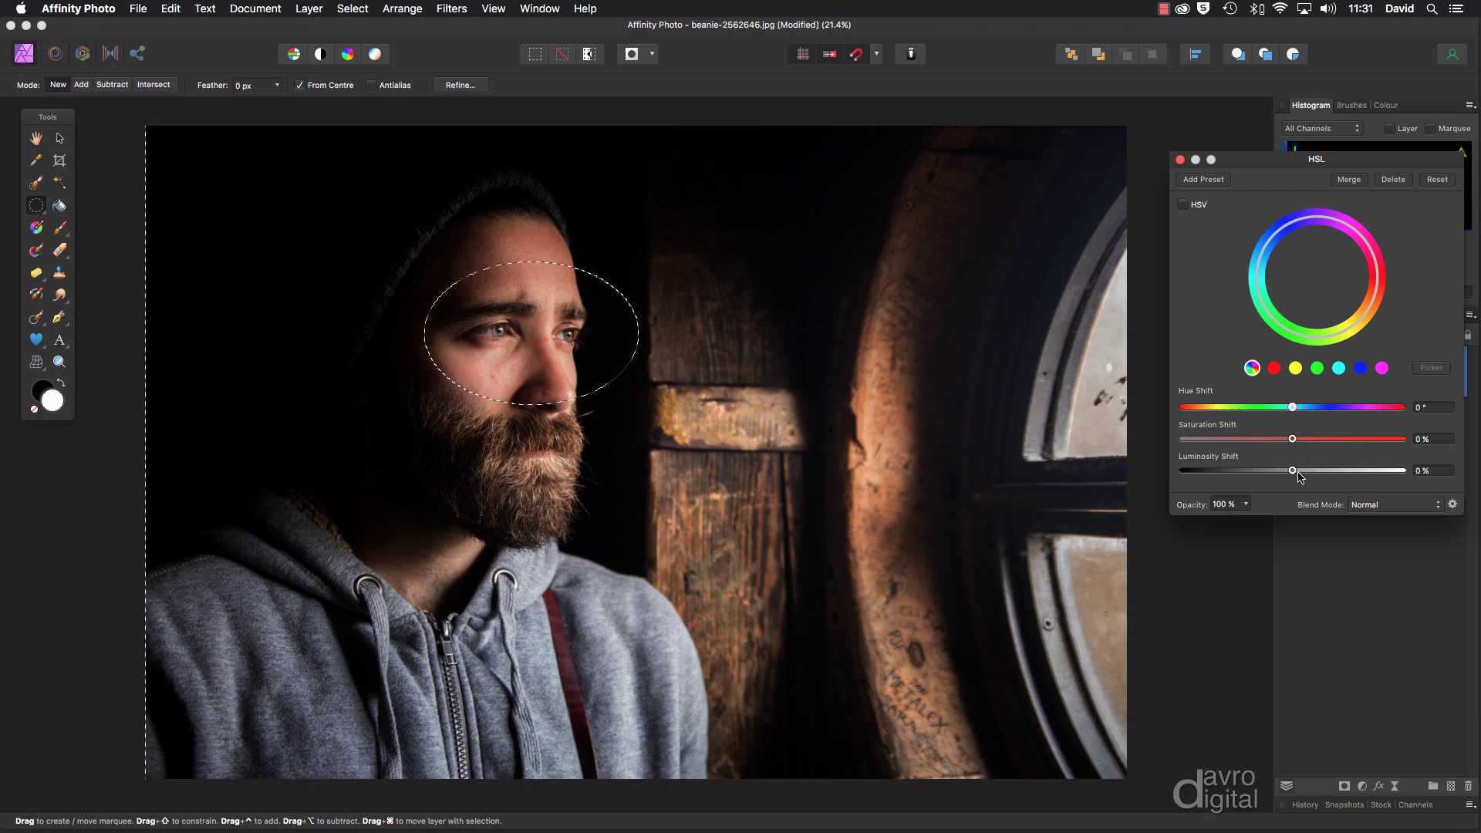
pyautogui.moveTo(1295, 473)
pyautogui.mouseDown()
pyautogui.moveTo(1260, 473)
pyautogui.moveTo(1276, 475)
pyautogui.mouseUp()
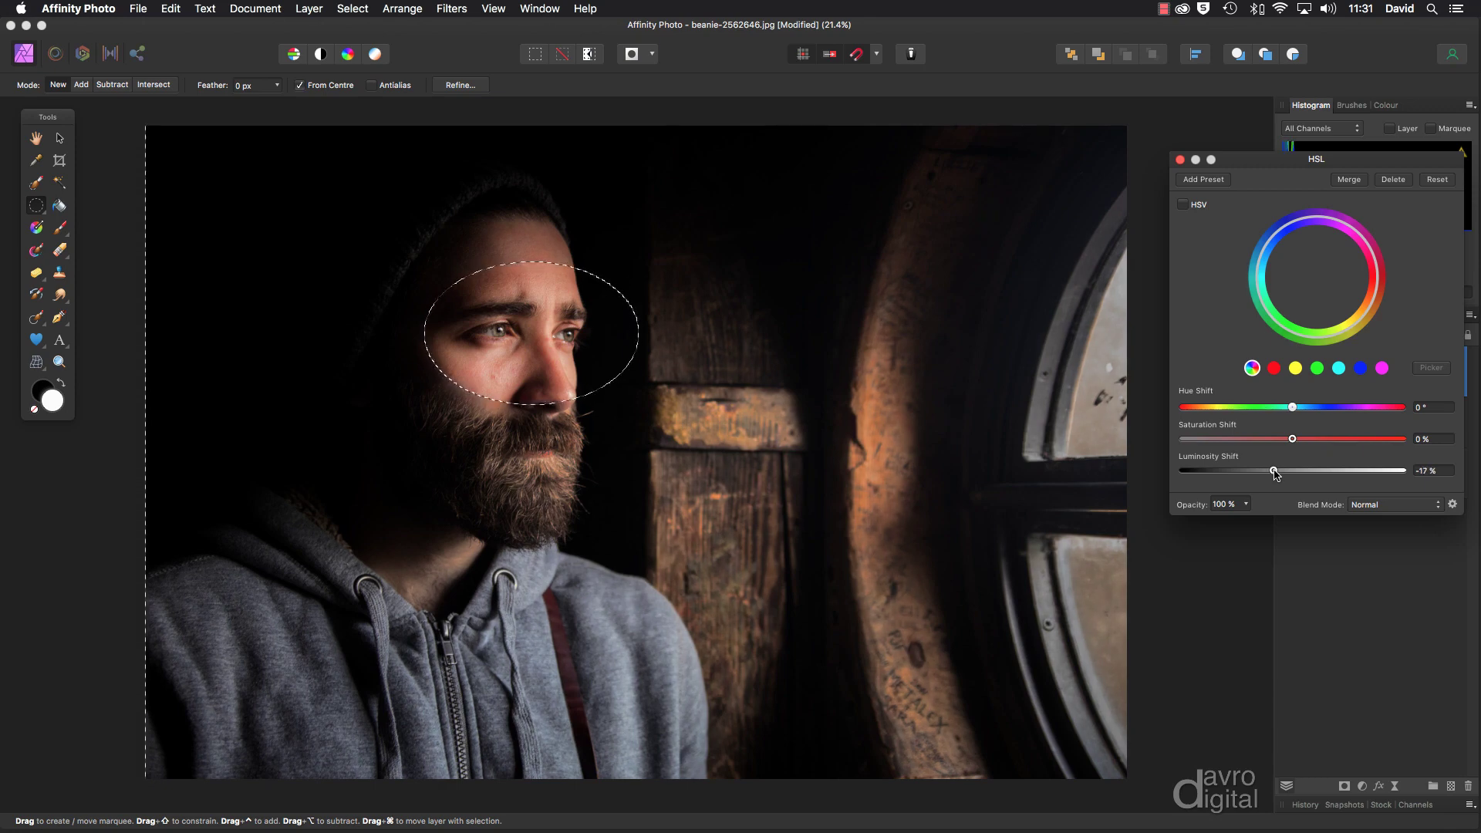
pyautogui.click(1181, 161)
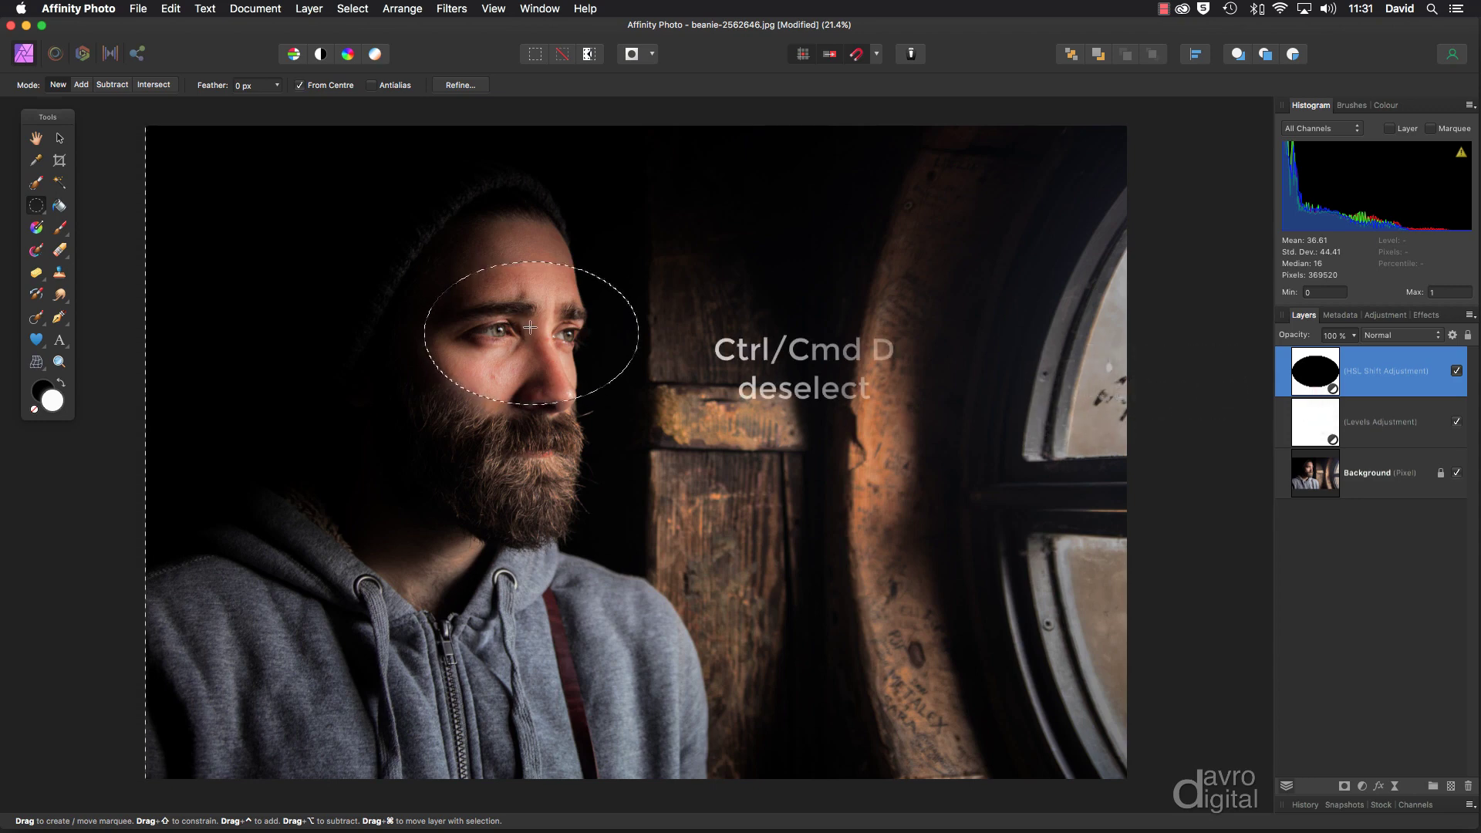
# Step: Deselect, then add a 6.8 px live Gaussian Blur to the HSL layer
pyautogui.press('super+d')
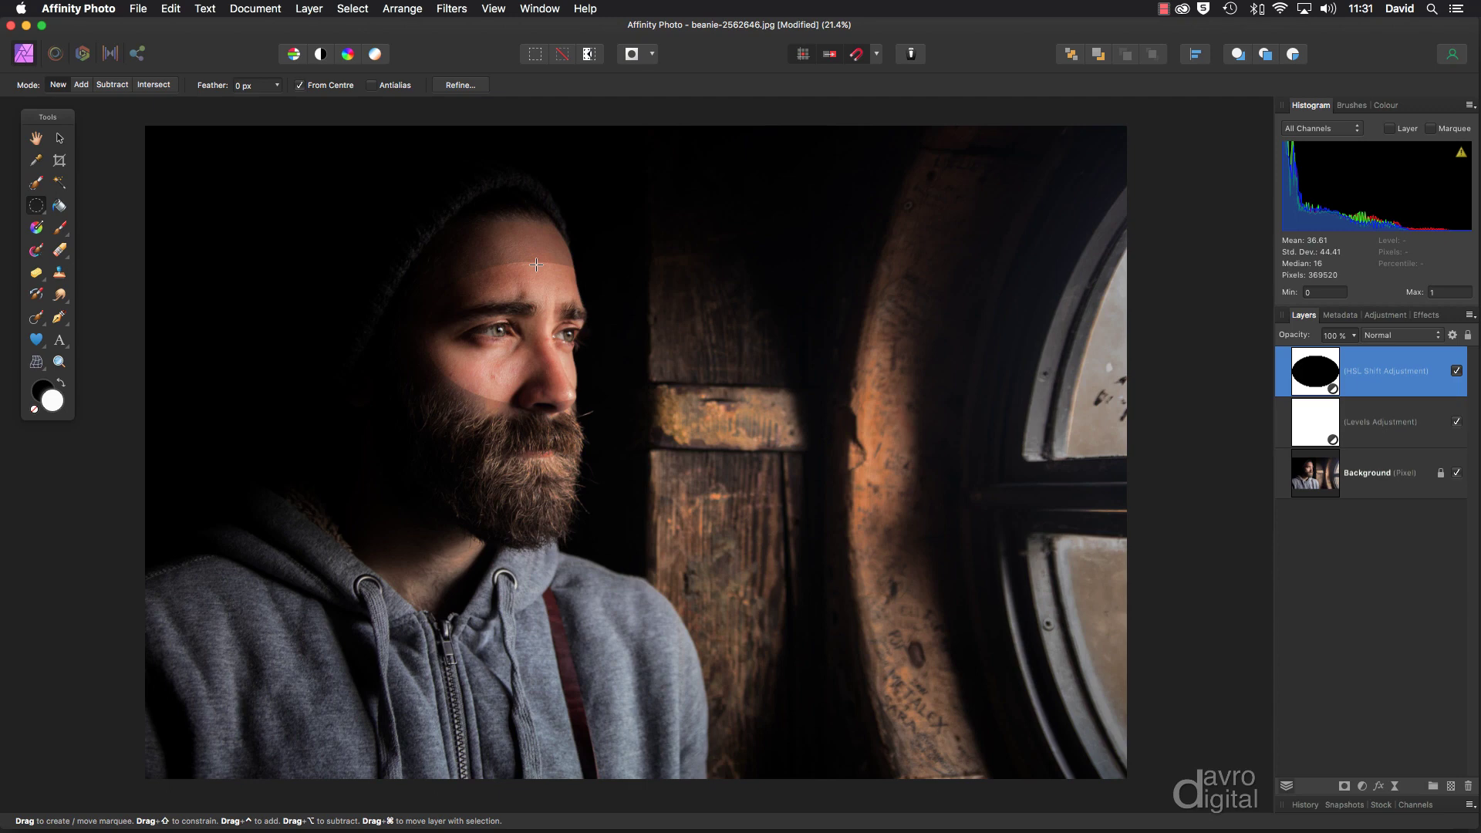
pyautogui.click(1396, 787)
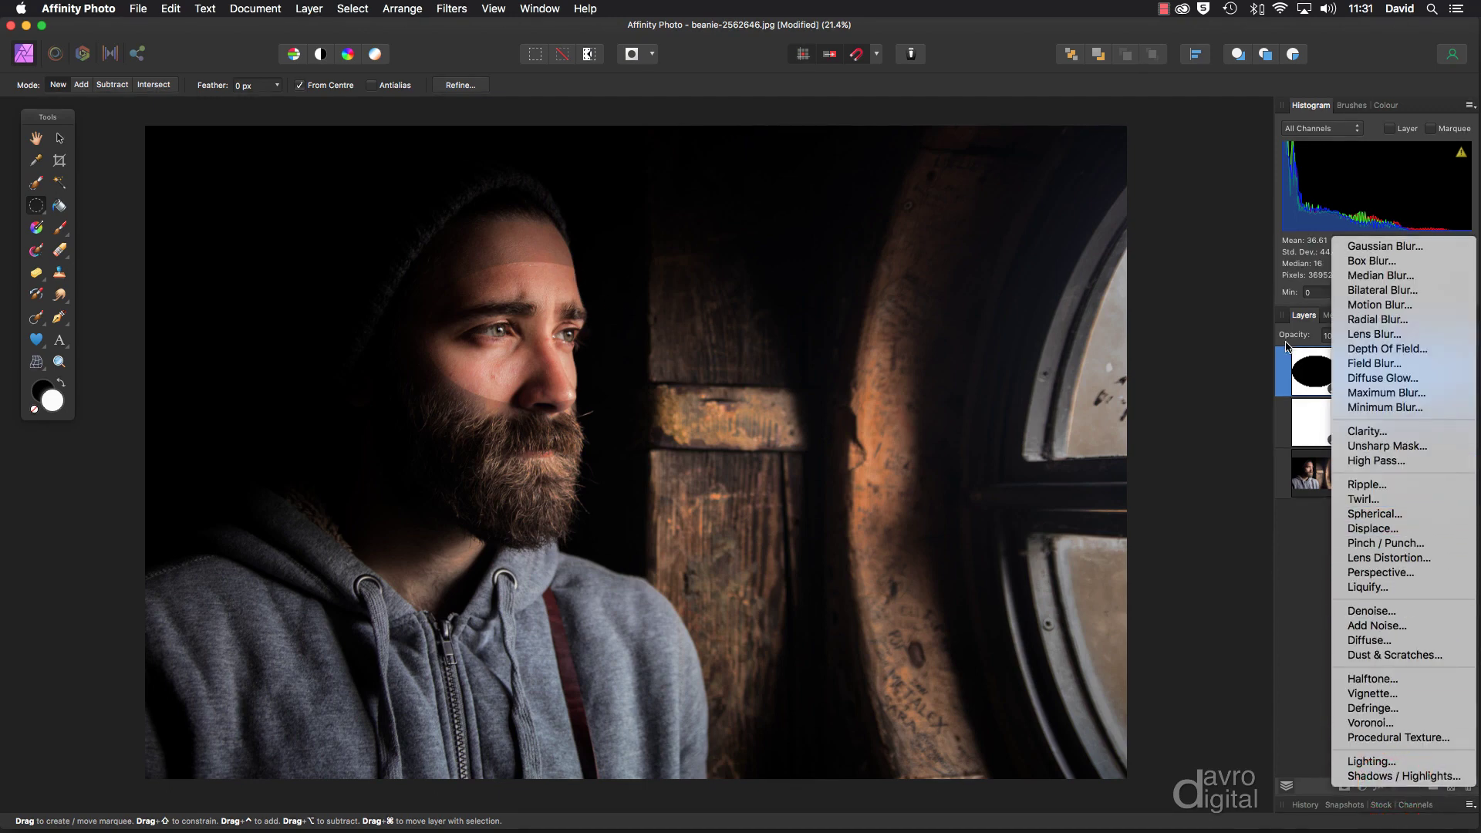
pyautogui.click(1384, 246)
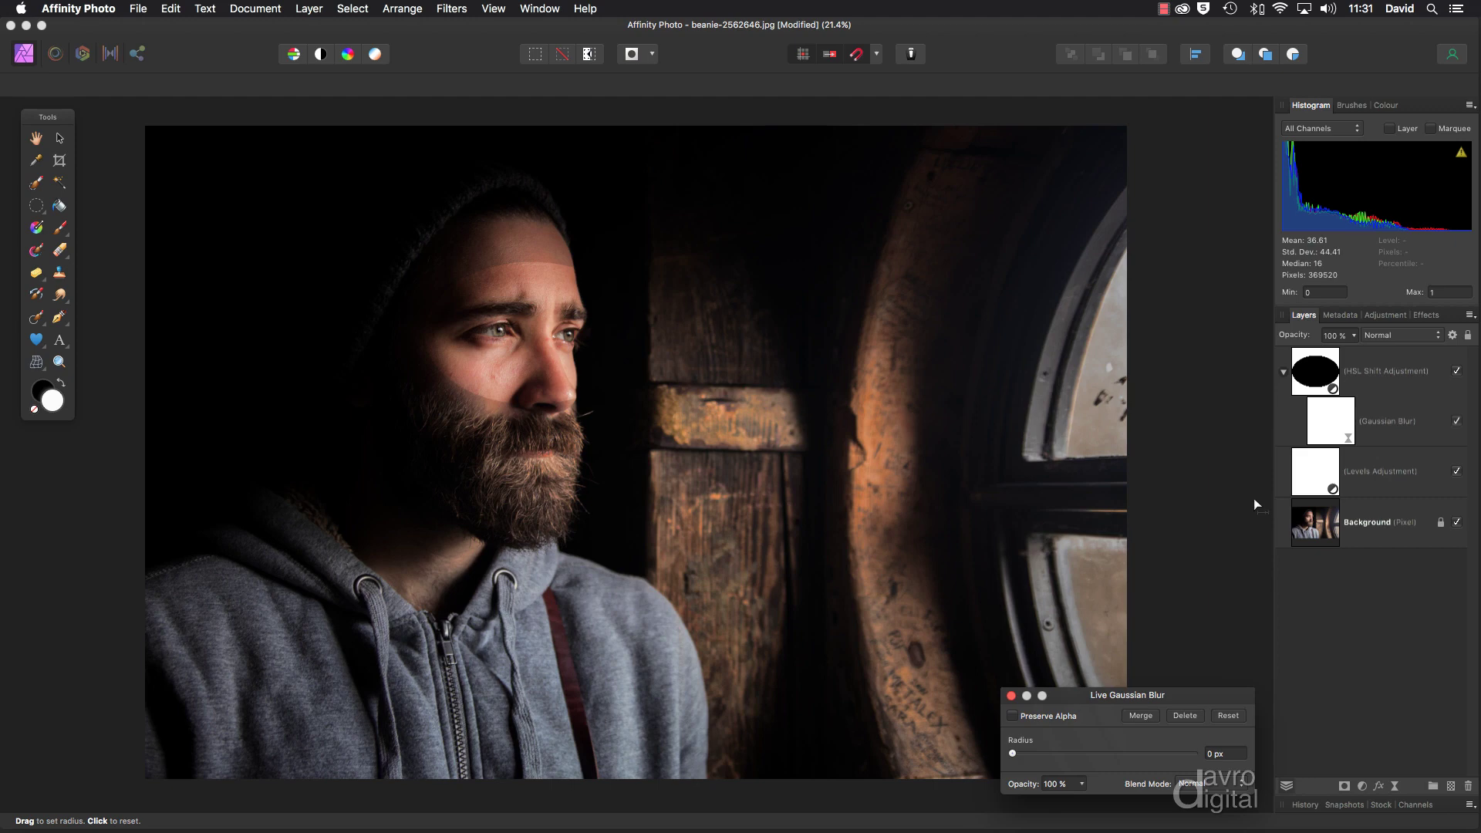
pyautogui.moveTo(1181, 692); pyautogui.dragTo(1173, 346)
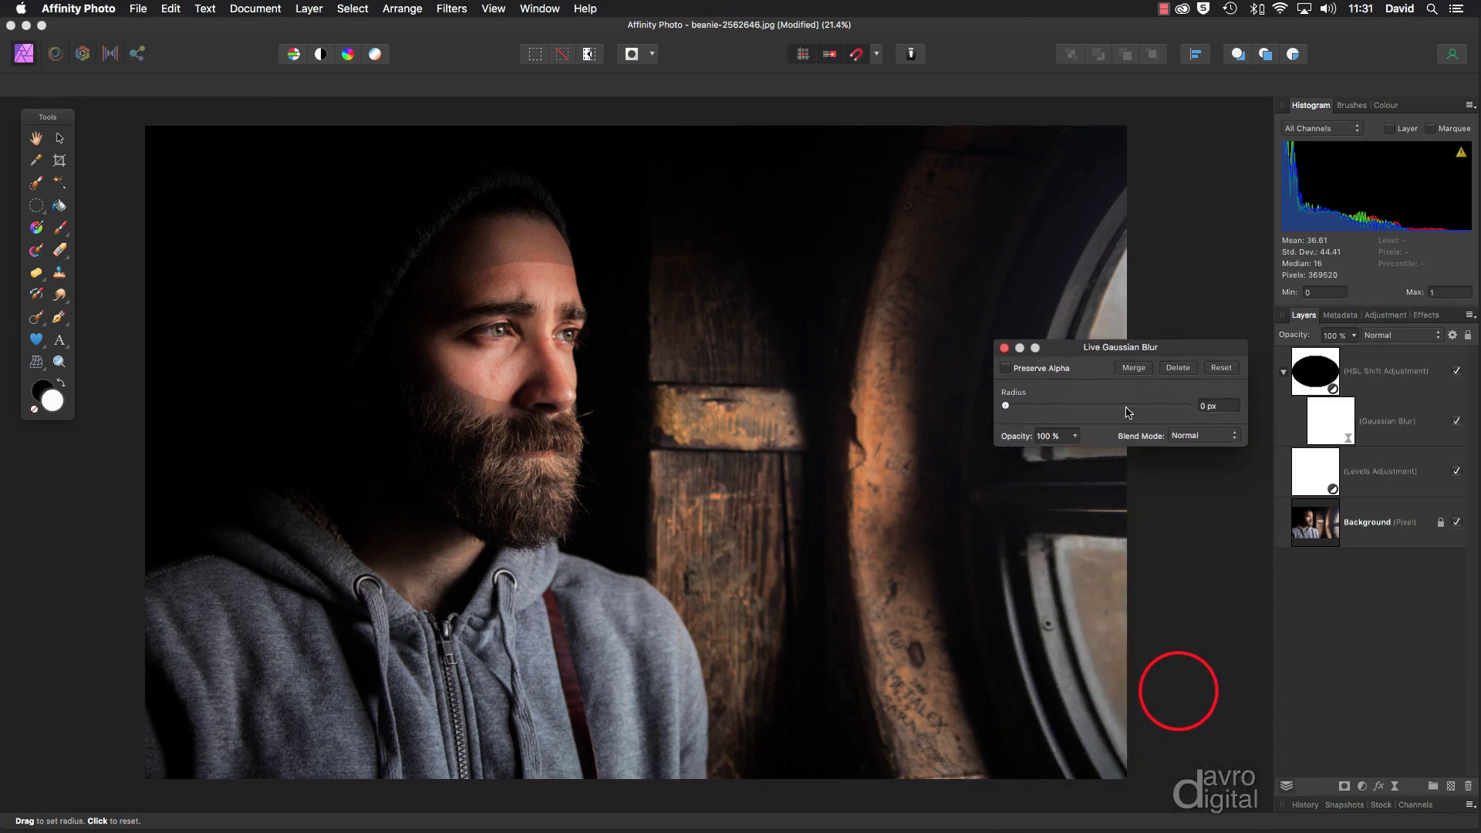
pyautogui.moveTo(1008, 407); pyautogui.dragTo(1170, 409)
pyautogui.click(1004, 348)
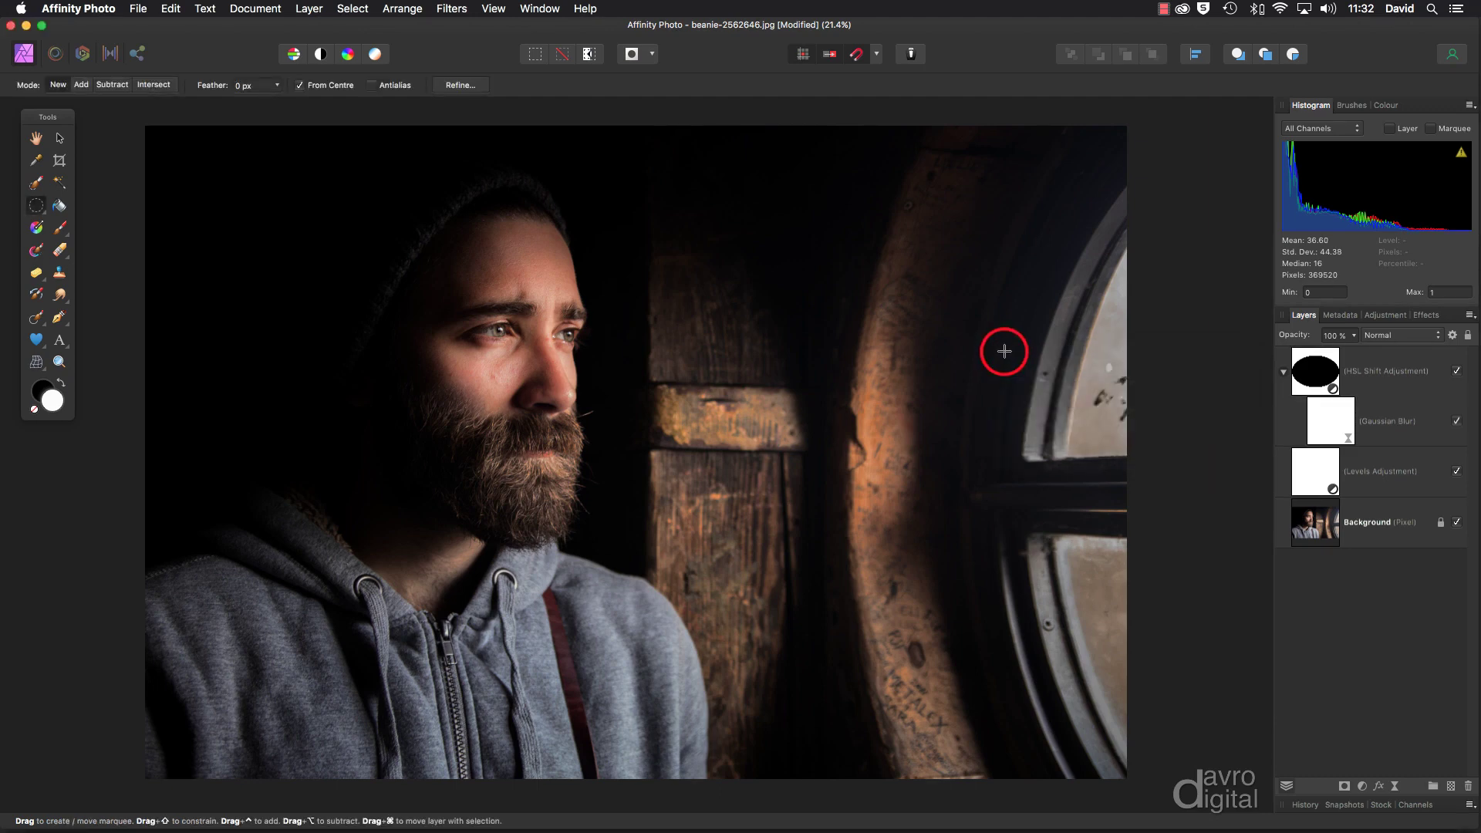
# Step: Stretch the HSL layer's oval mask up over the forehead, down over the beard, and leftward
pyautogui.click(1315, 373)
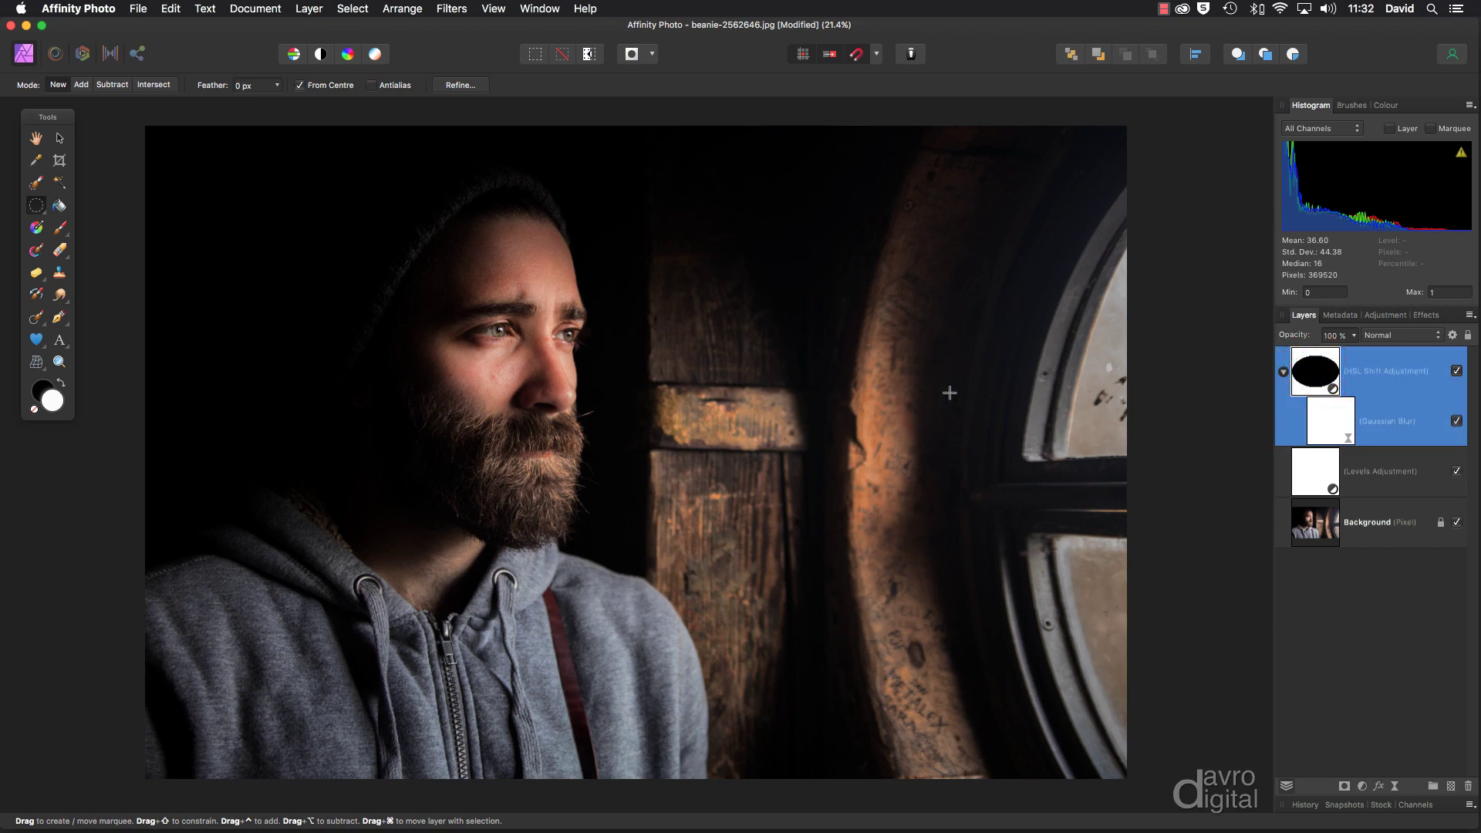
pyautogui.click(61, 141)
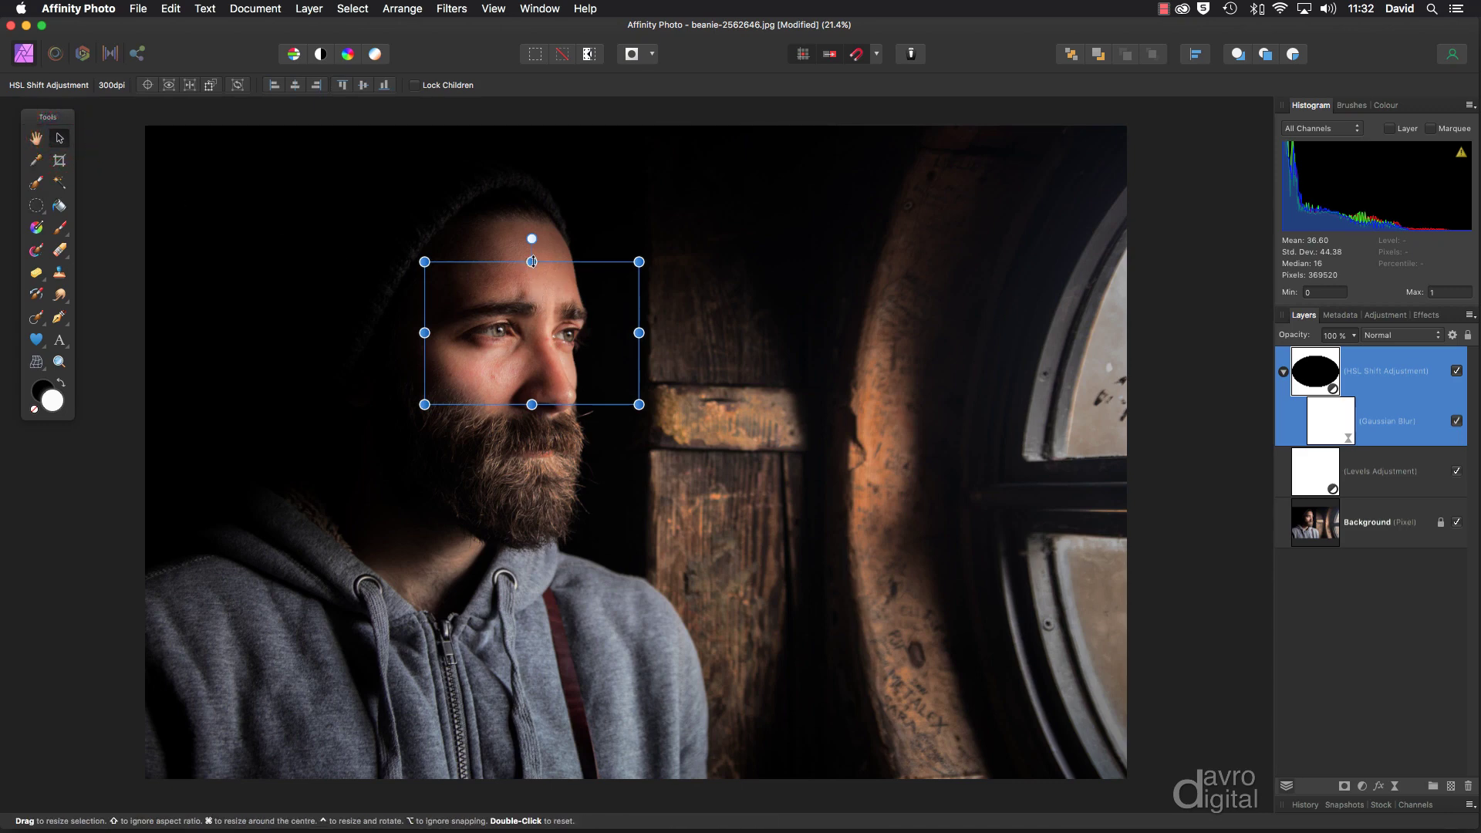
pyautogui.moveTo(532, 262); pyautogui.dragTo(532, 207)
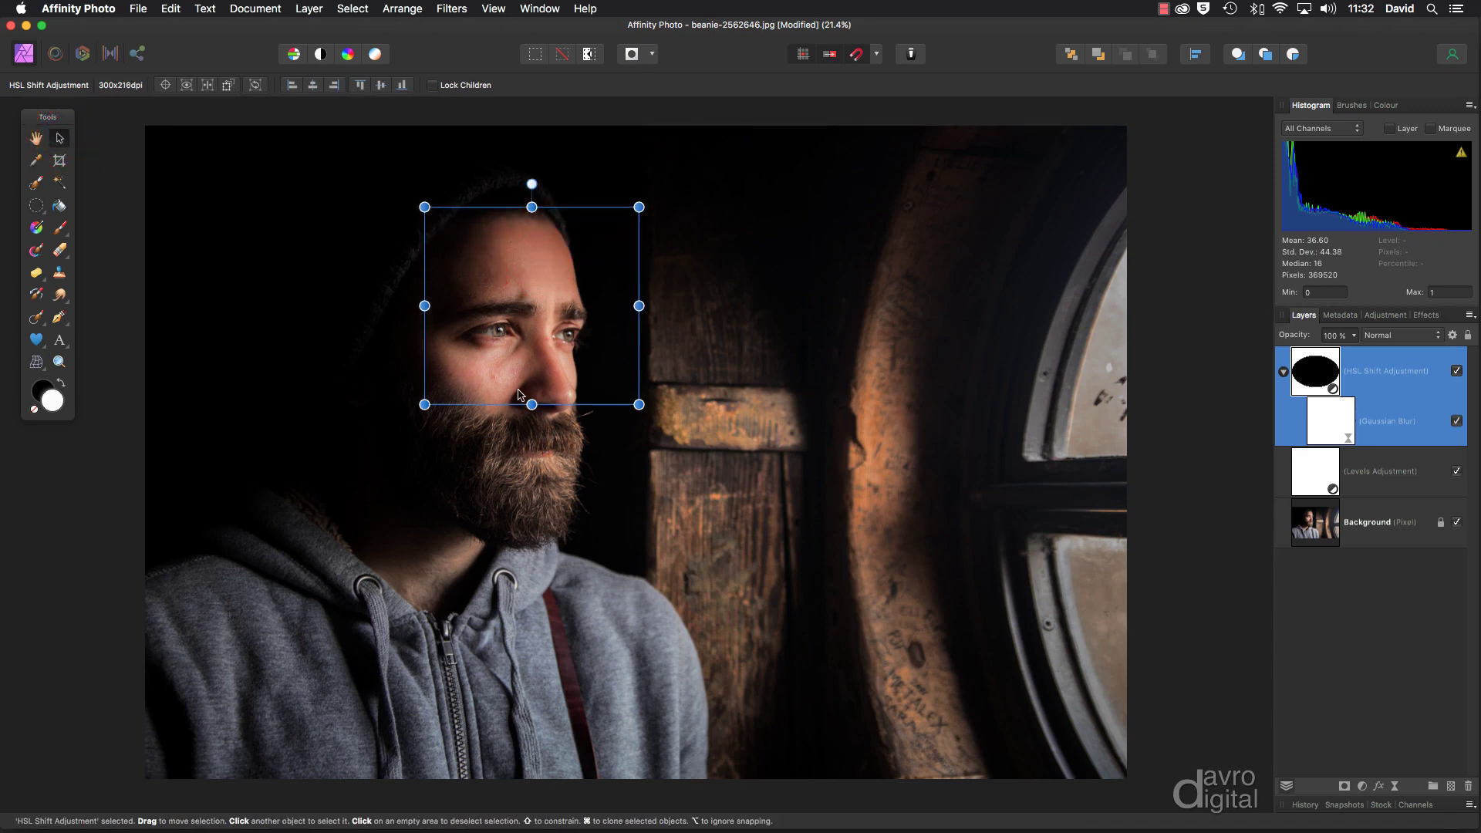
pyautogui.moveTo(528, 402); pyautogui.dragTo(512, 478)
pyautogui.moveTo(639, 343); pyautogui.dragTo(617, 343)
pyautogui.moveTo(424, 343); pyautogui.dragTo(345, 343)
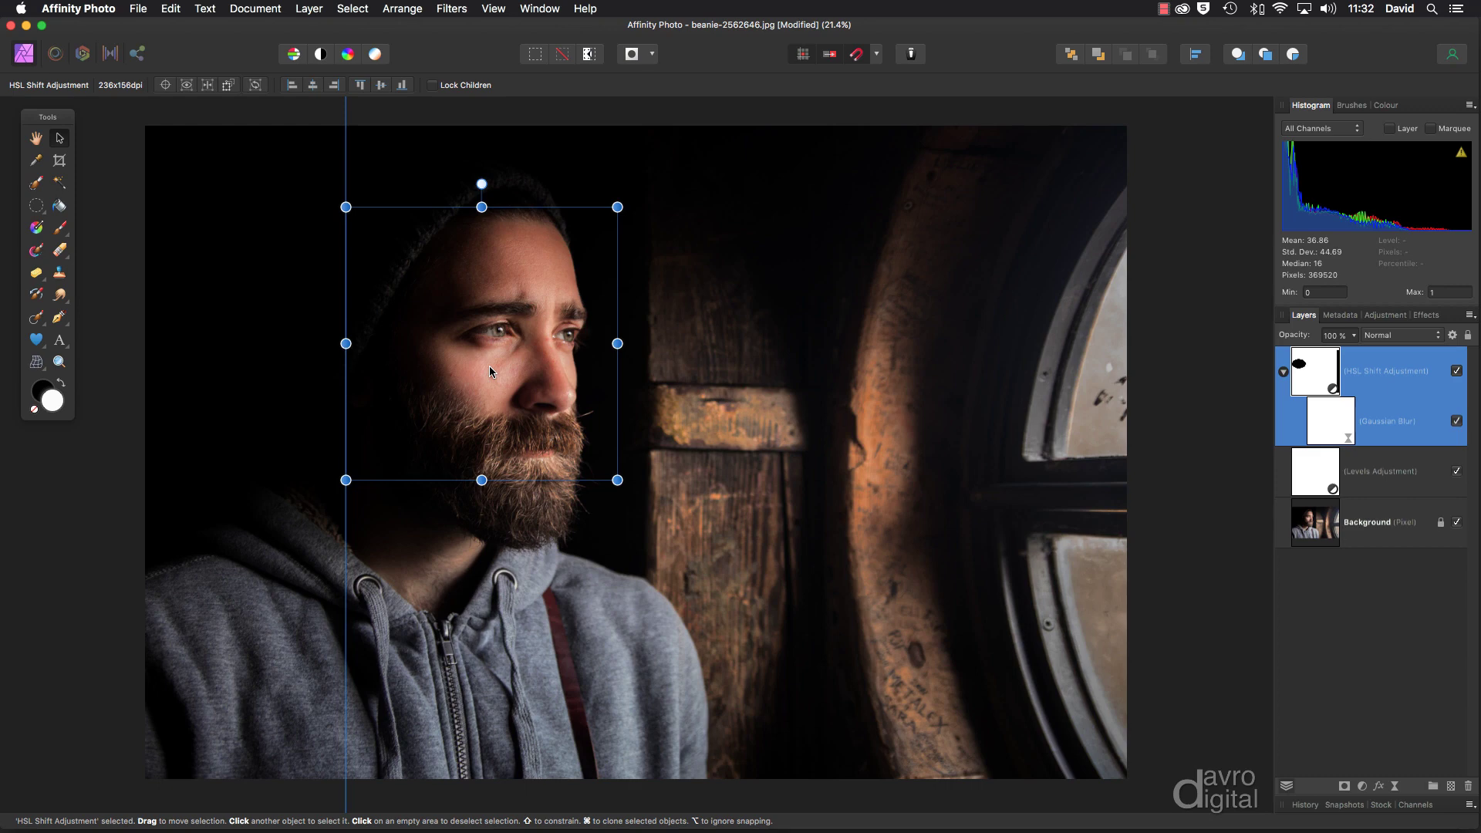
pyautogui.press('h')
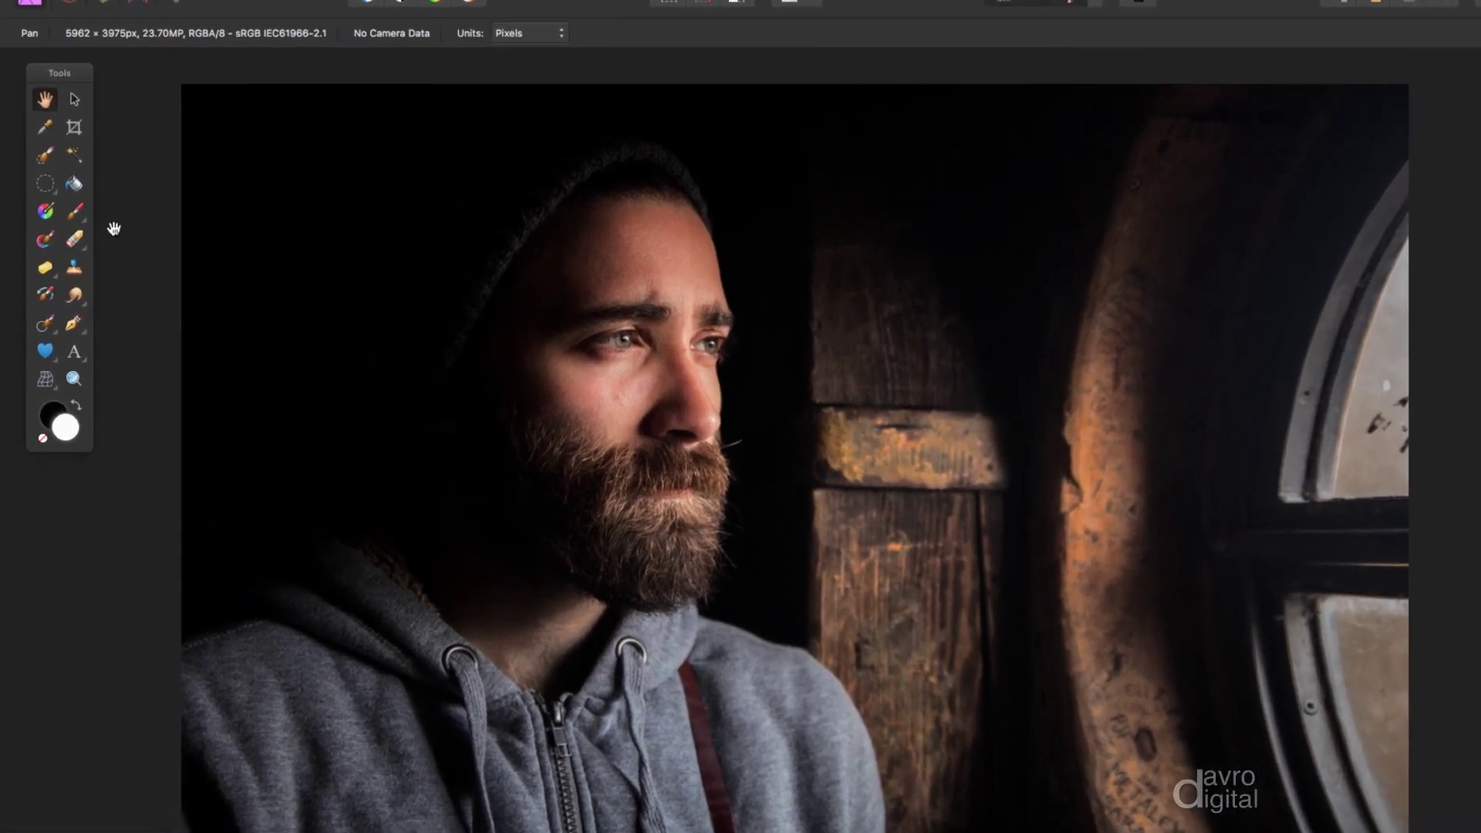
# Step: Switch to the Freehand Selection Tool with a 50 px feather and select the Background layer
pyautogui.click(46, 183)
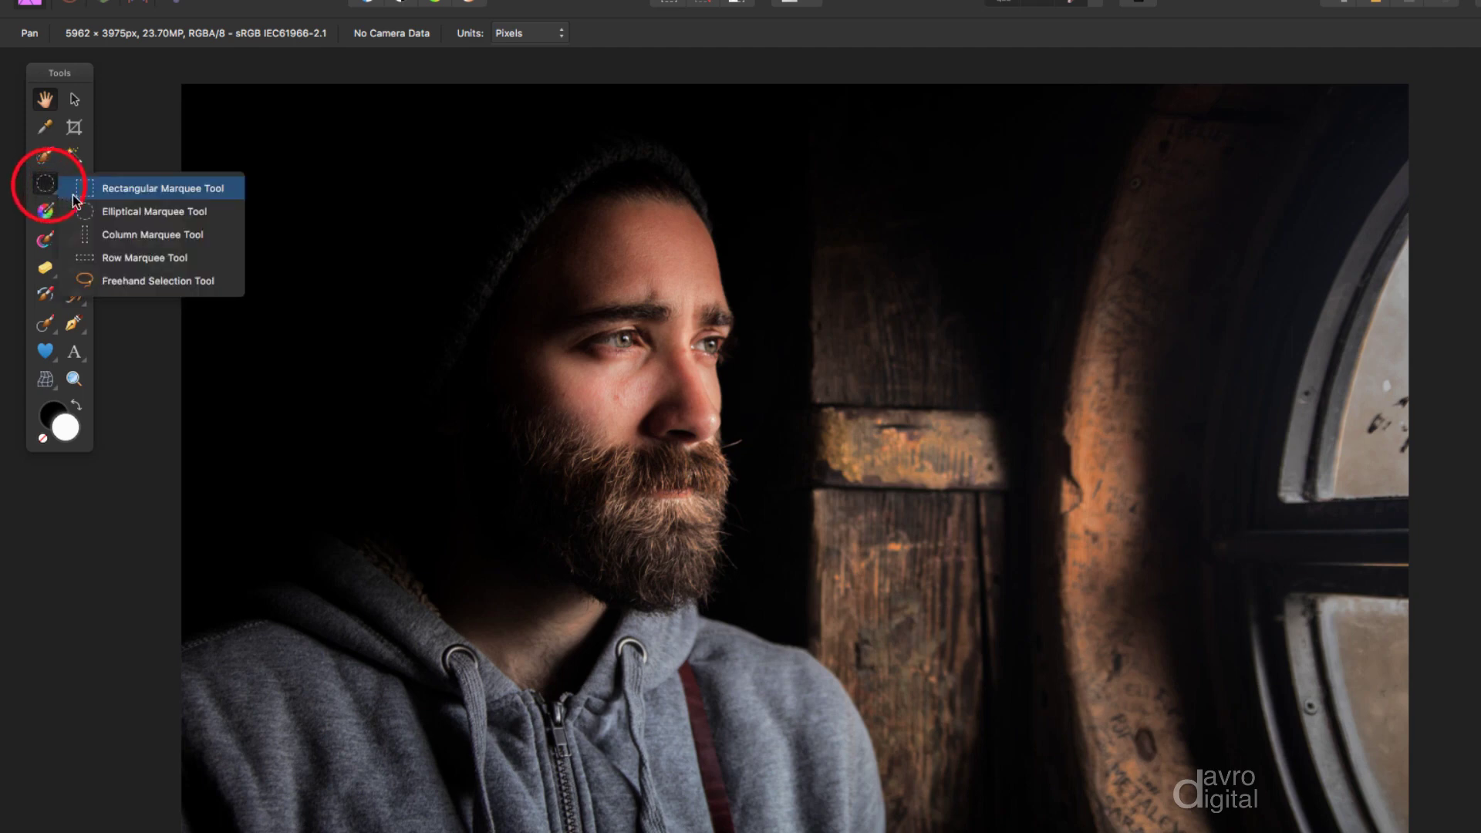
pyautogui.click(106, 285)
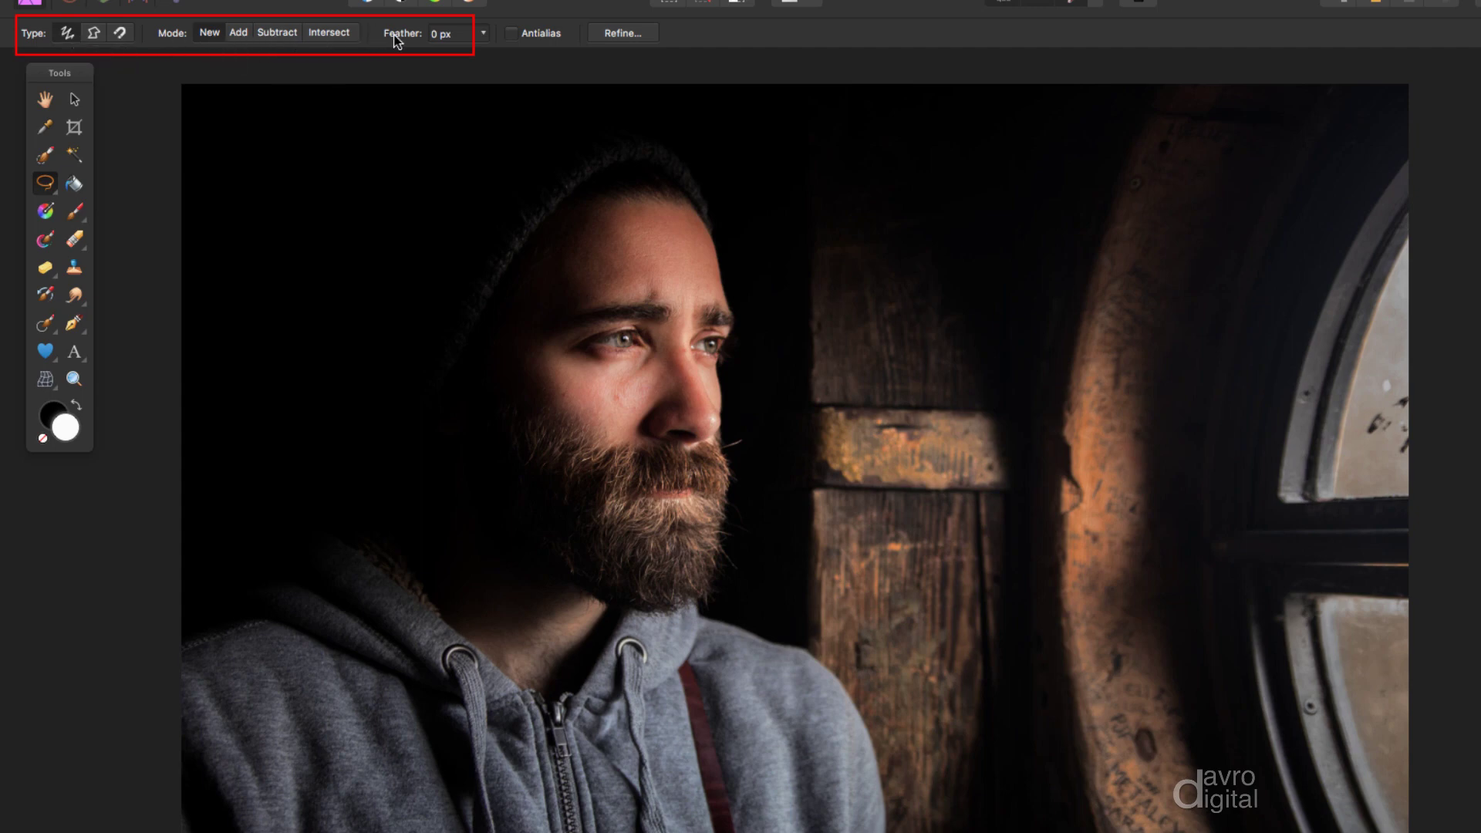
pyautogui.click(481, 34)
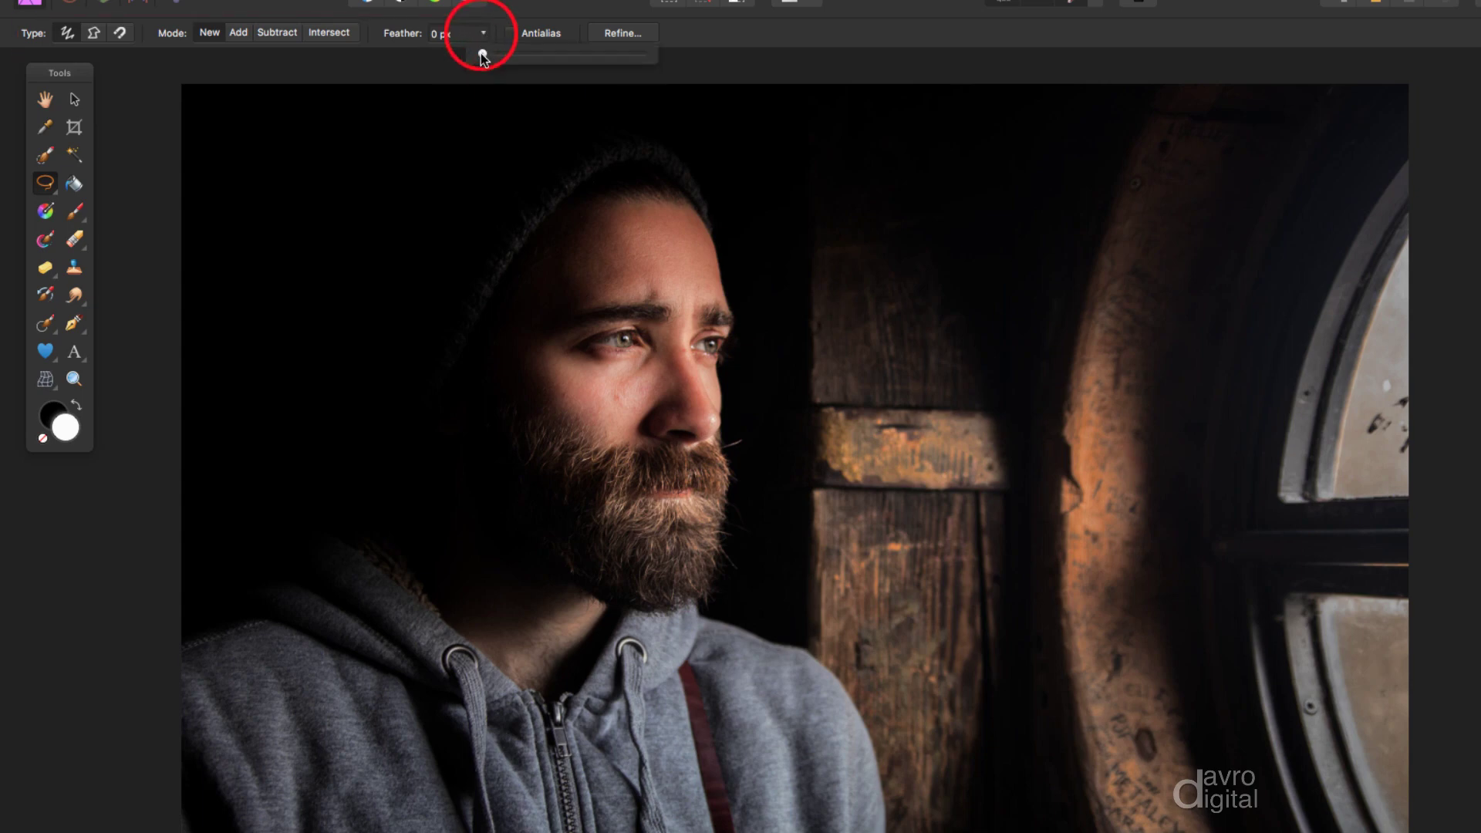
pyautogui.moveTo(479, 54); pyautogui.dragTo(556, 55)
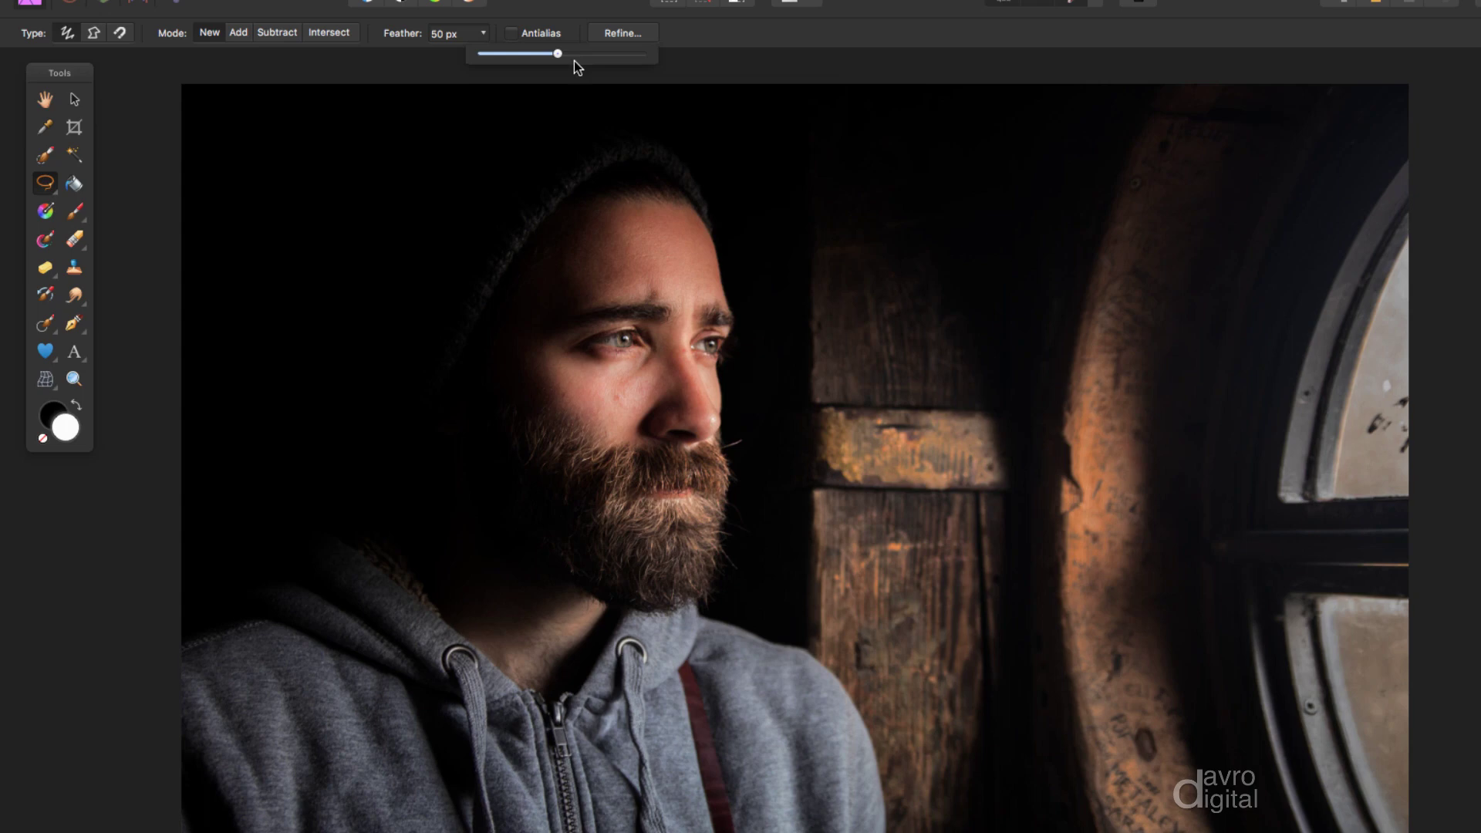
pyautogui.click(693, 57)
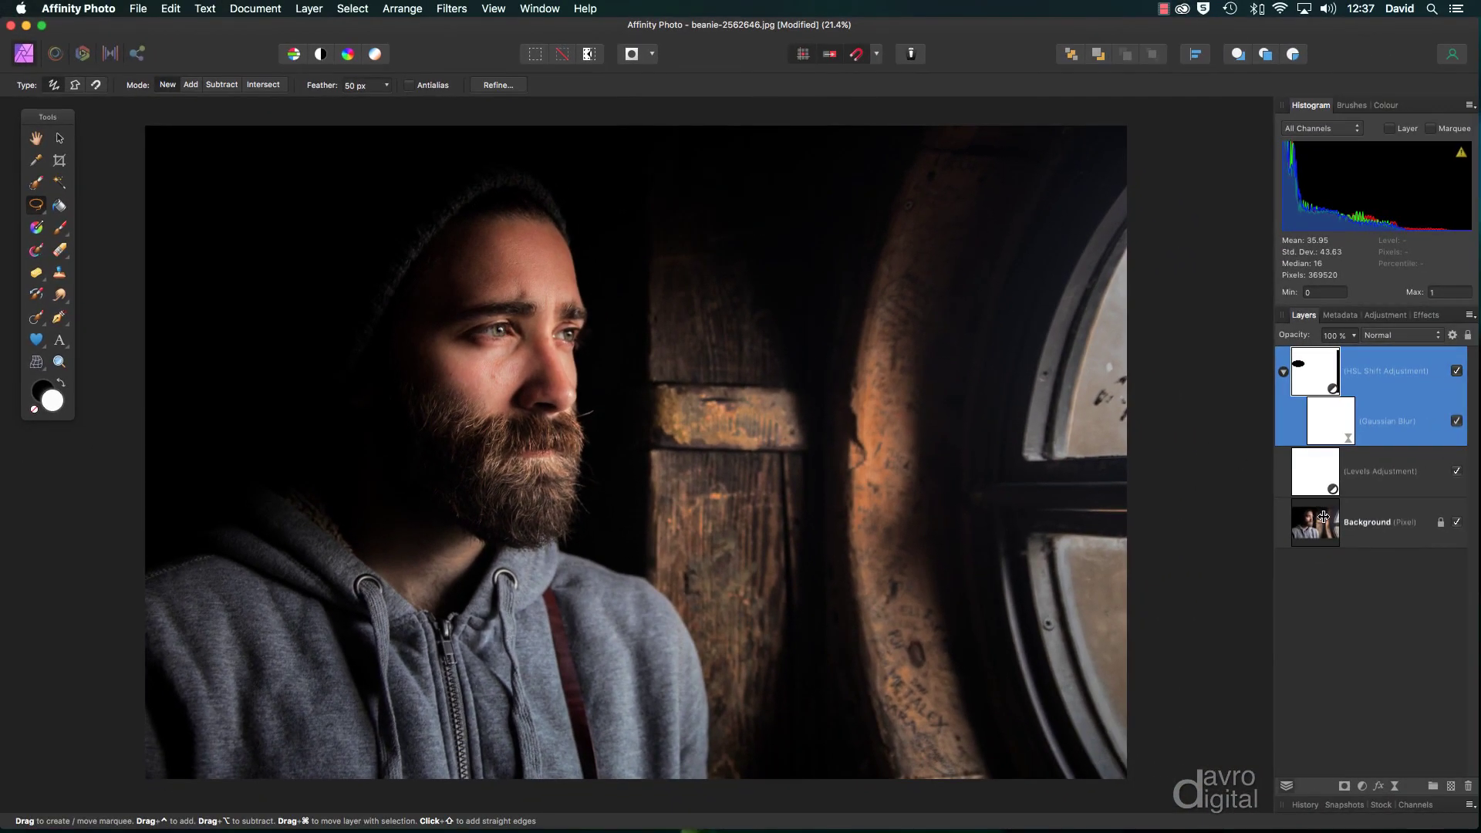
pyautogui.click(1366, 521)
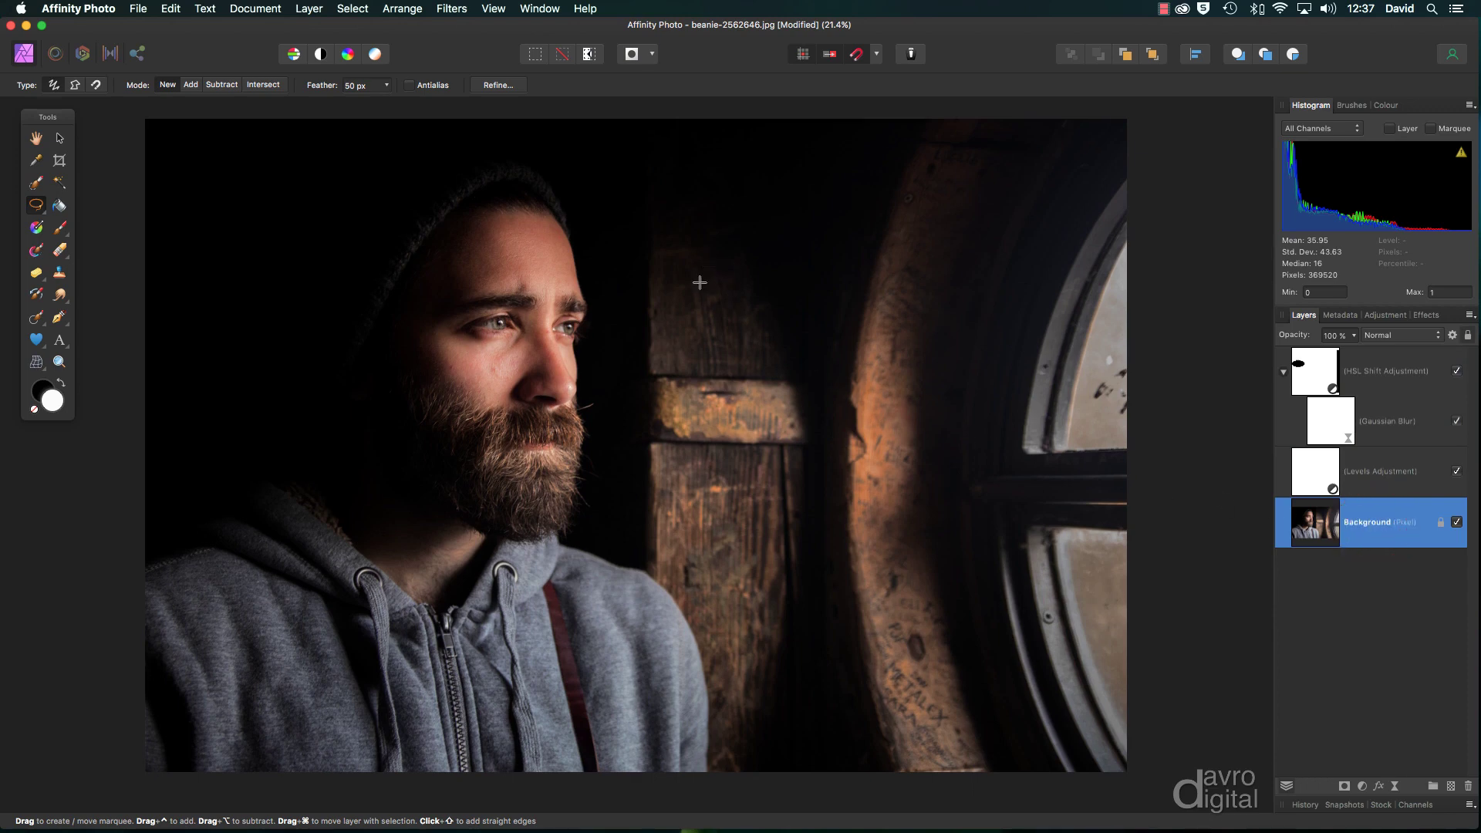
# Step: Lasso the wooden door, wall and window area to the right of the man
pyautogui.moveTo(696, 279)
pyautogui.mouseDown()
pyautogui.moveTo(647, 295)
pyautogui.moveTo(639, 323)
pyautogui.moveTo(633, 491)
pyautogui.moveTo(637, 553)
pyautogui.moveTo(693, 640)
pyautogui.moveTo(706, 757)
pyautogui.mouseUp()
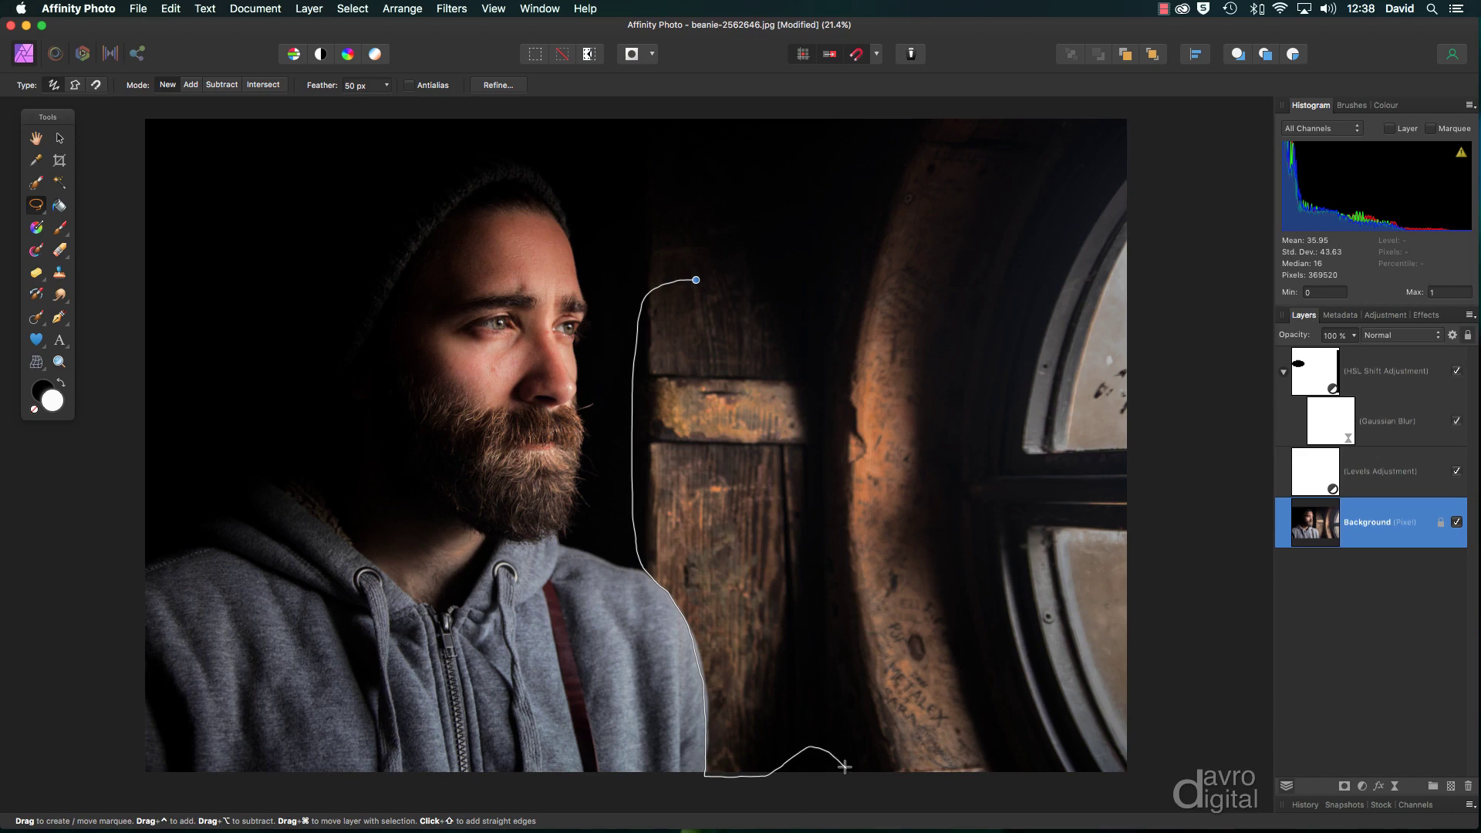
pyautogui.moveTo(880, 771); pyautogui.dragTo(971, 778)
pyautogui.moveTo(1113, 741); pyautogui.dragTo(1093, 700)
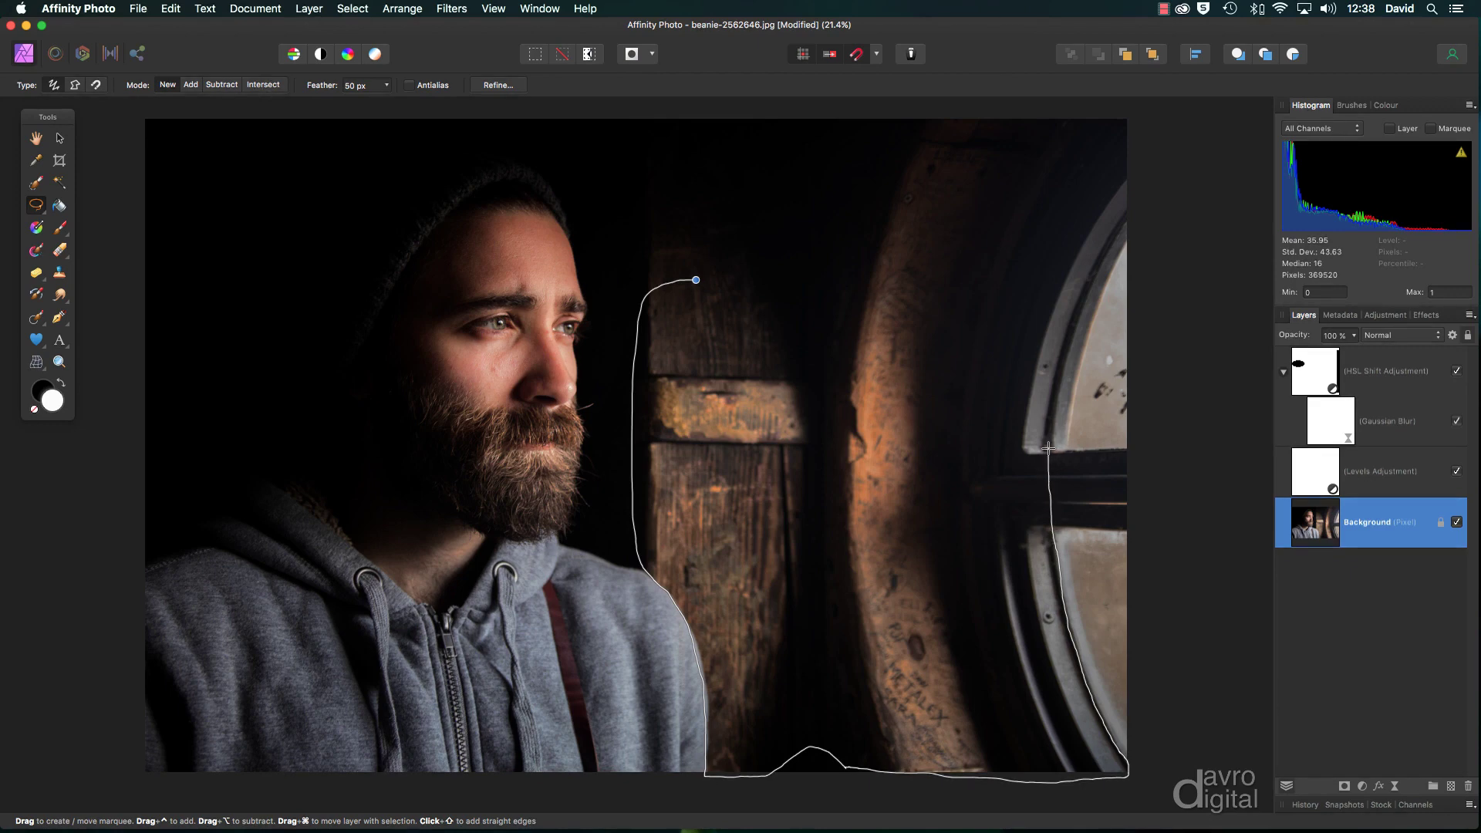
pyautogui.moveTo(1059, 372)
pyautogui.mouseDown()
pyautogui.moveTo(1131, 192)
pyautogui.moveTo(1020, 169)
pyautogui.moveTo(853, 212)
pyautogui.moveTo(697, 279)
pyautogui.mouseUp()
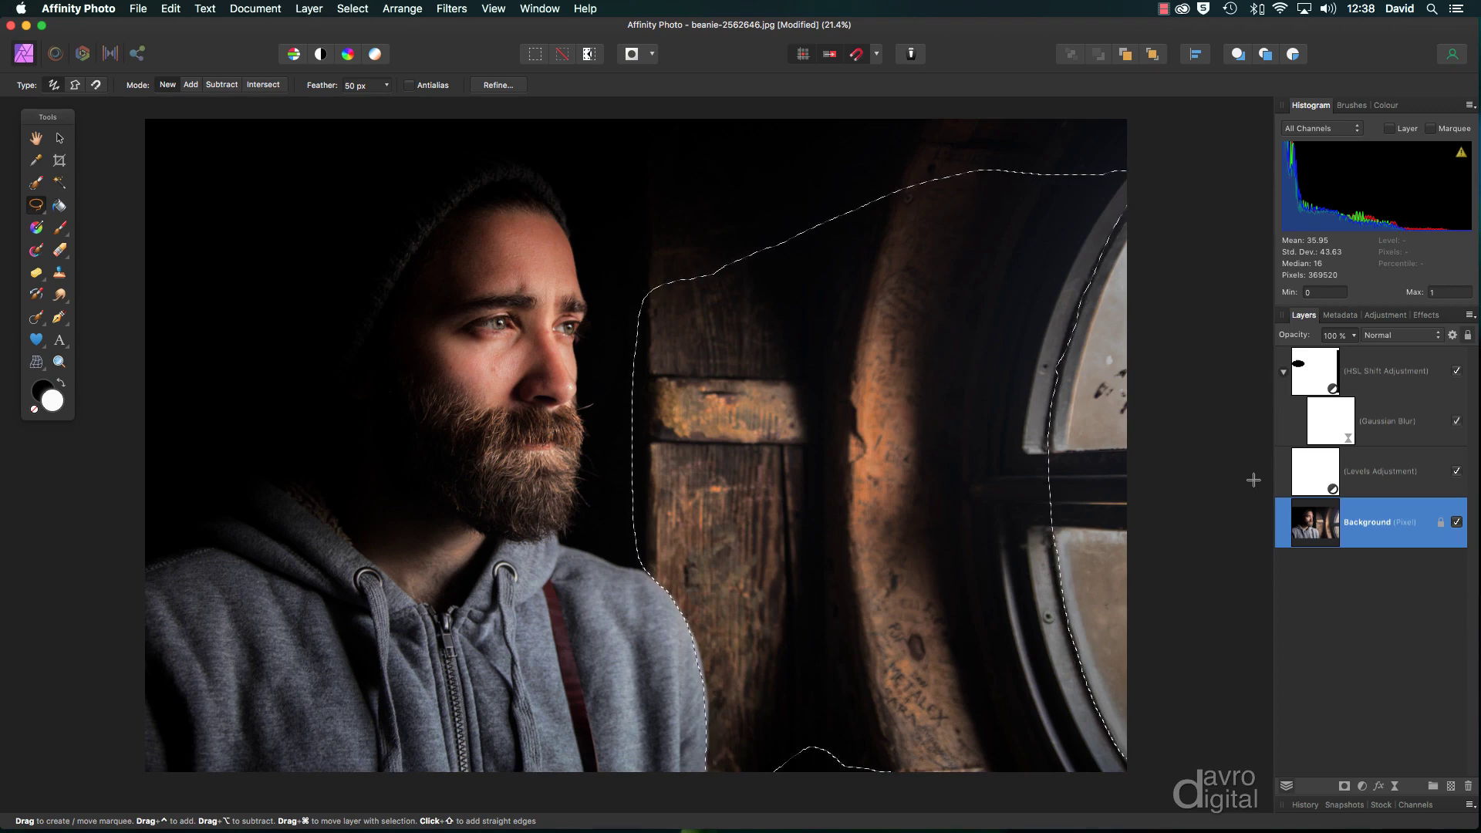
# Step: Add a Brightness/Contrast adjustment at -71% brightness and -32% contrast, then deselect
pyautogui.click(1363, 786)
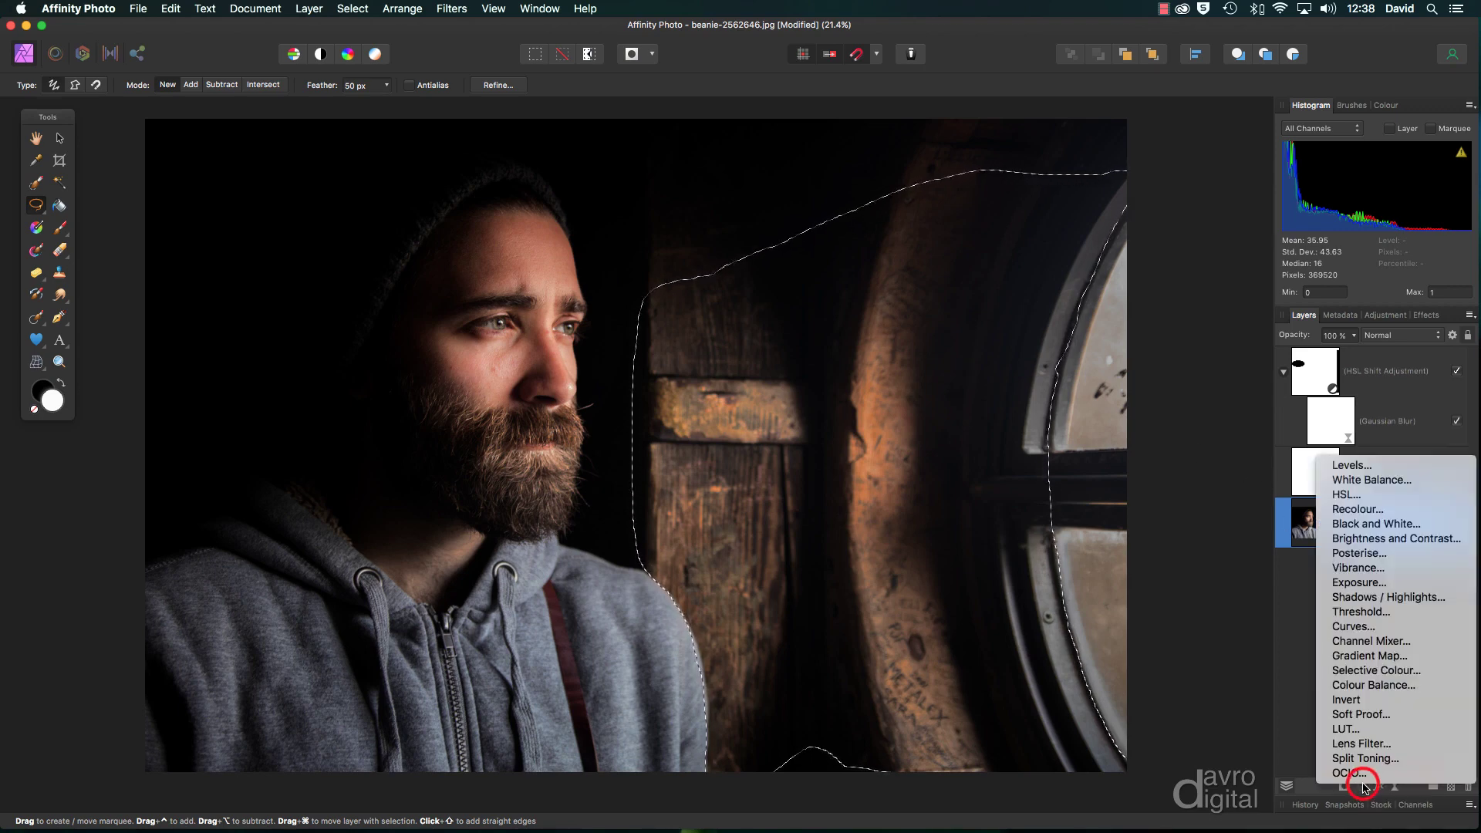
pyautogui.click(1369, 539)
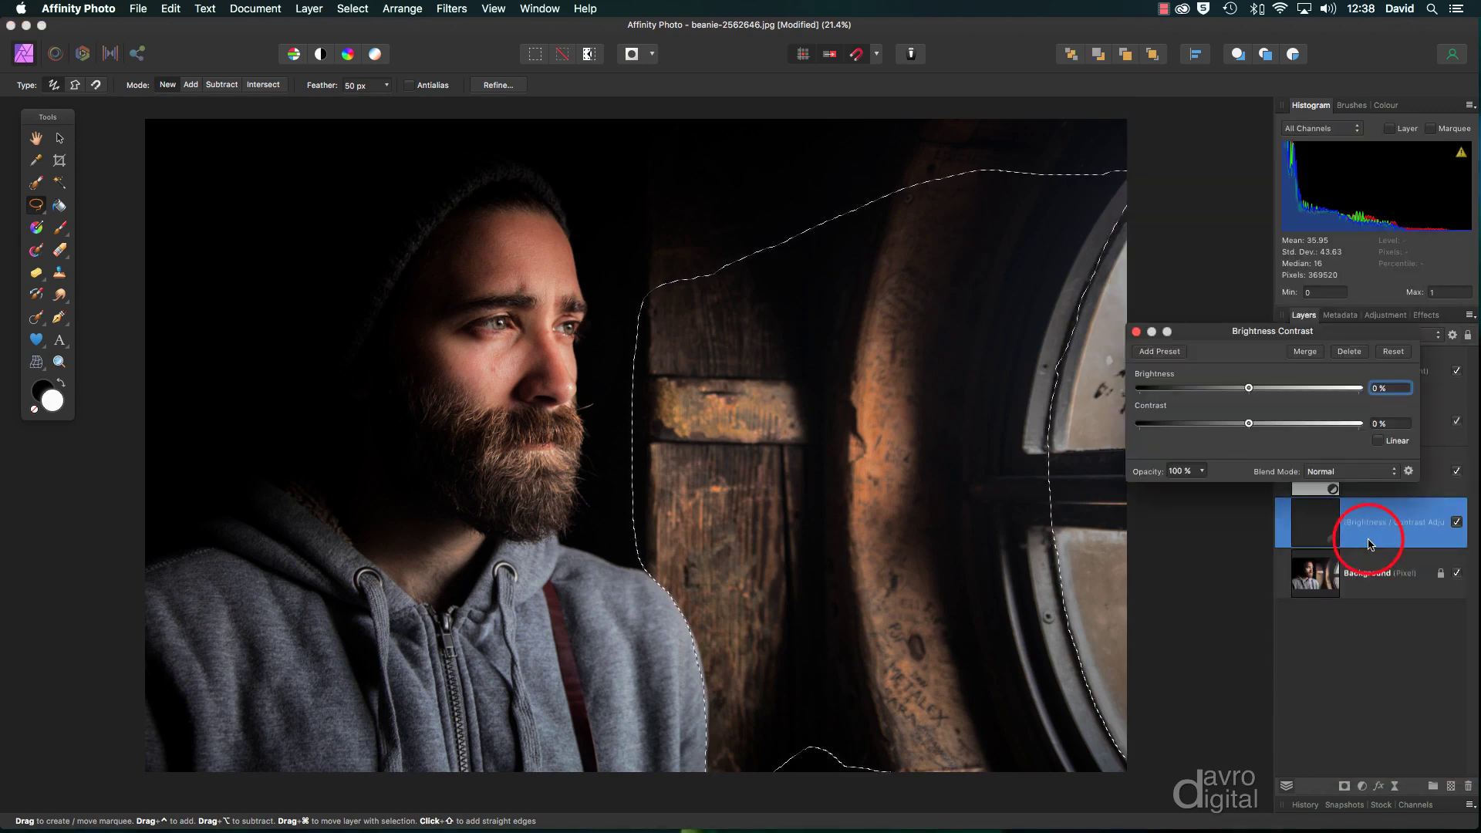
pyautogui.moveTo(1217, 393); pyautogui.dragTo(1174, 392)
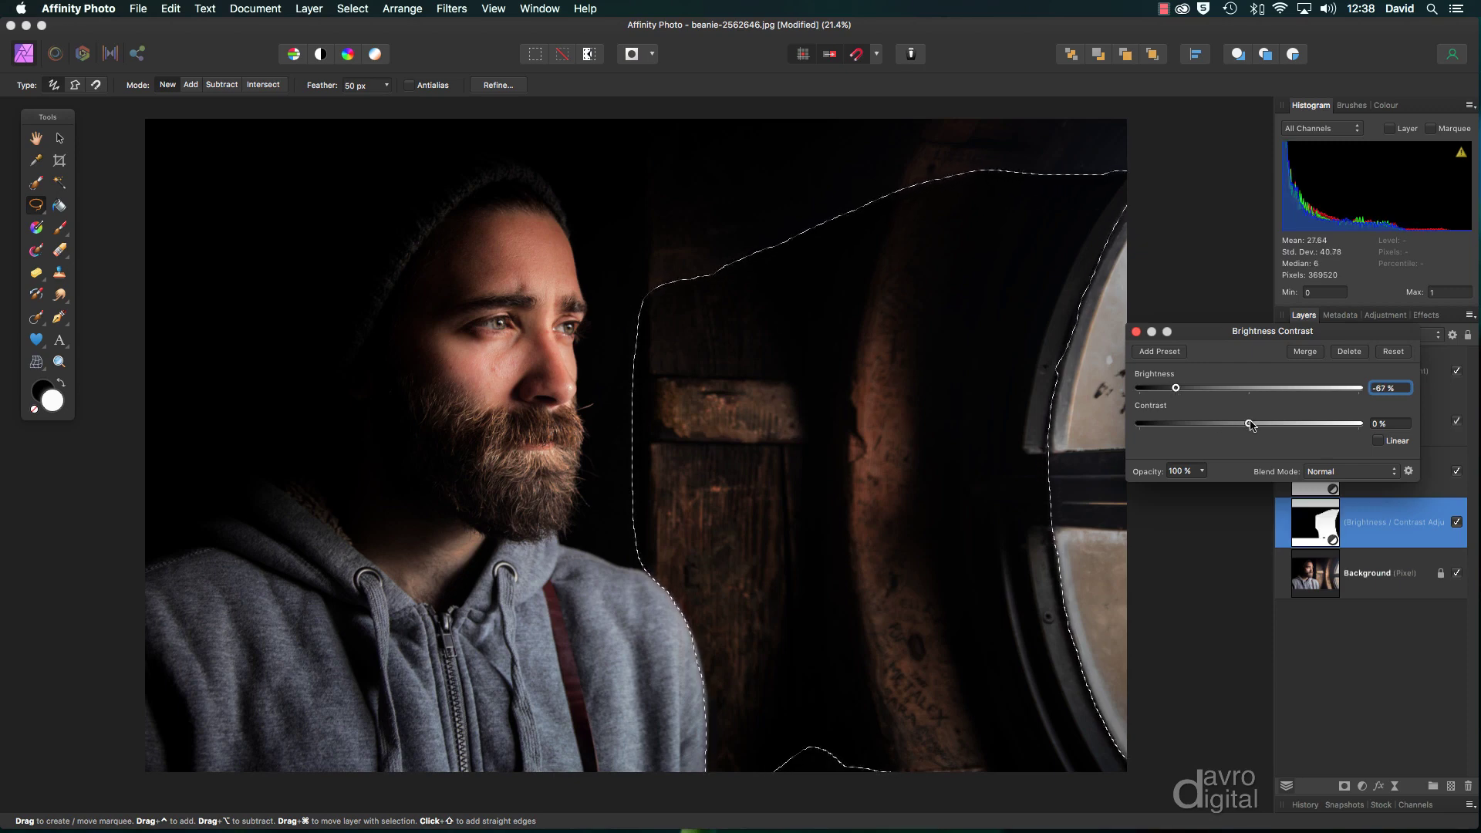
pyautogui.moveTo(1252, 425); pyautogui.dragTo(1231, 425)
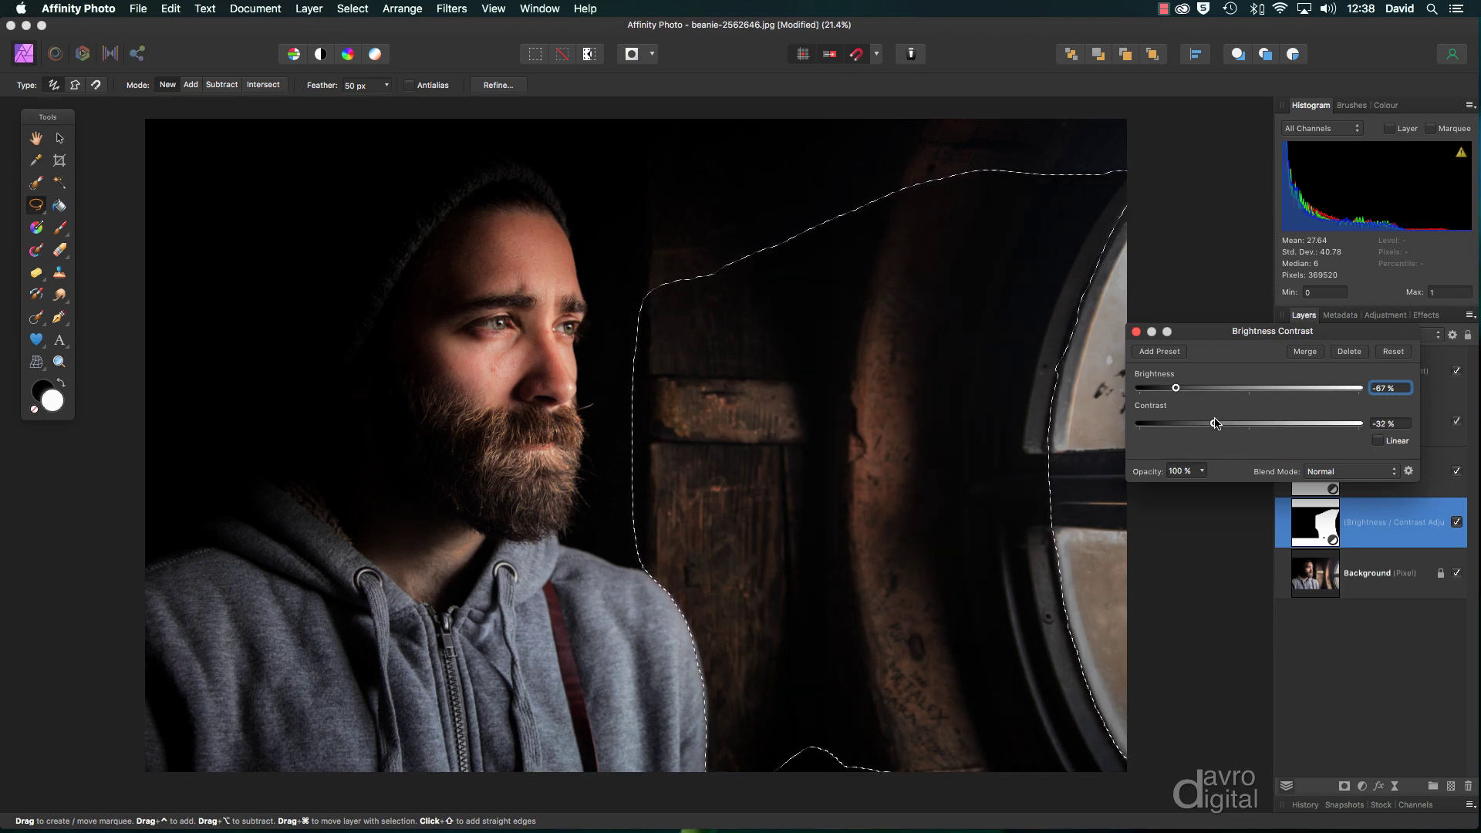
pyautogui.moveTo(1177, 389); pyautogui.dragTo(1173, 392)
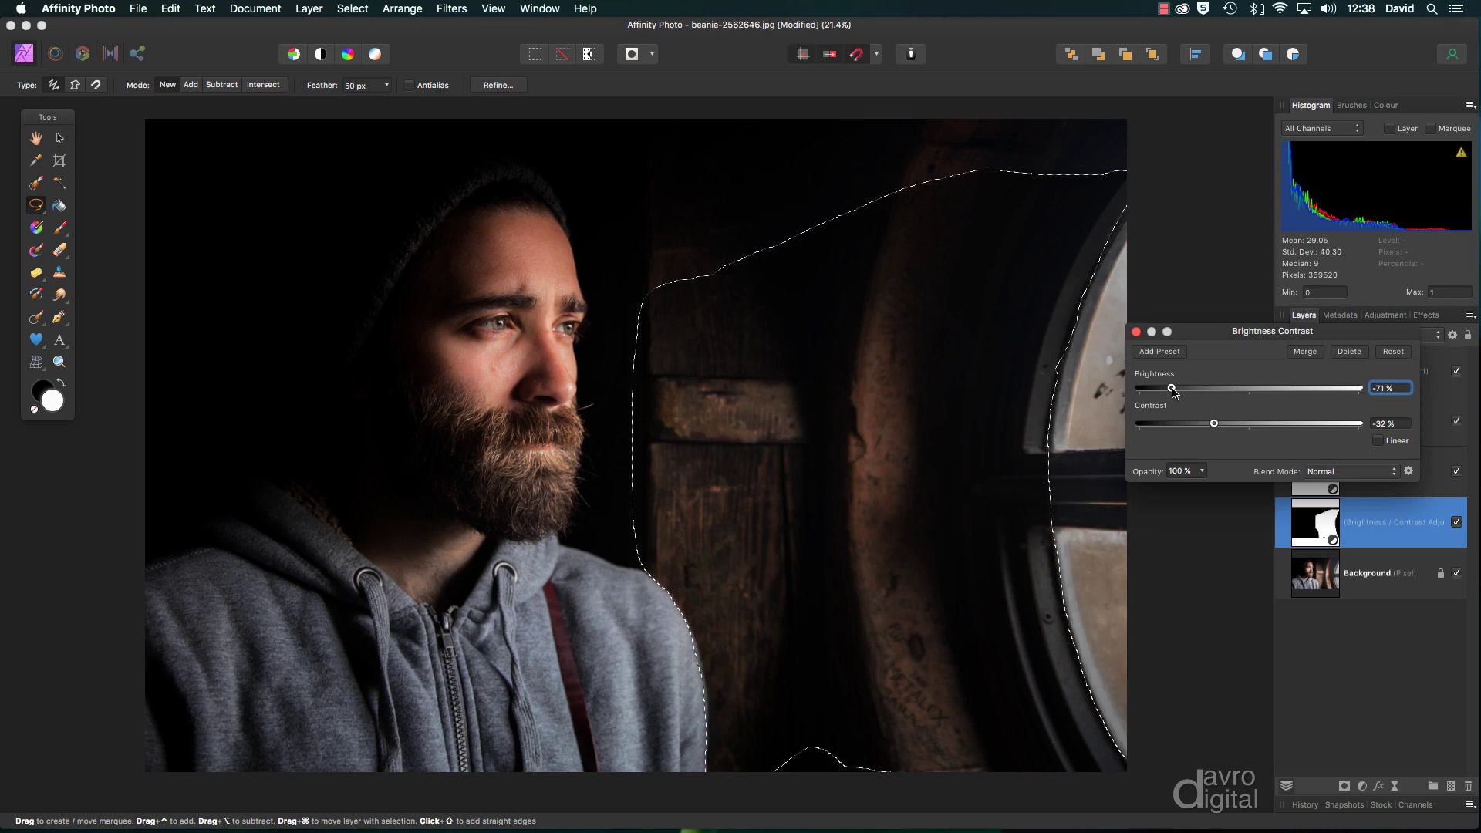
pyautogui.press('super+d')
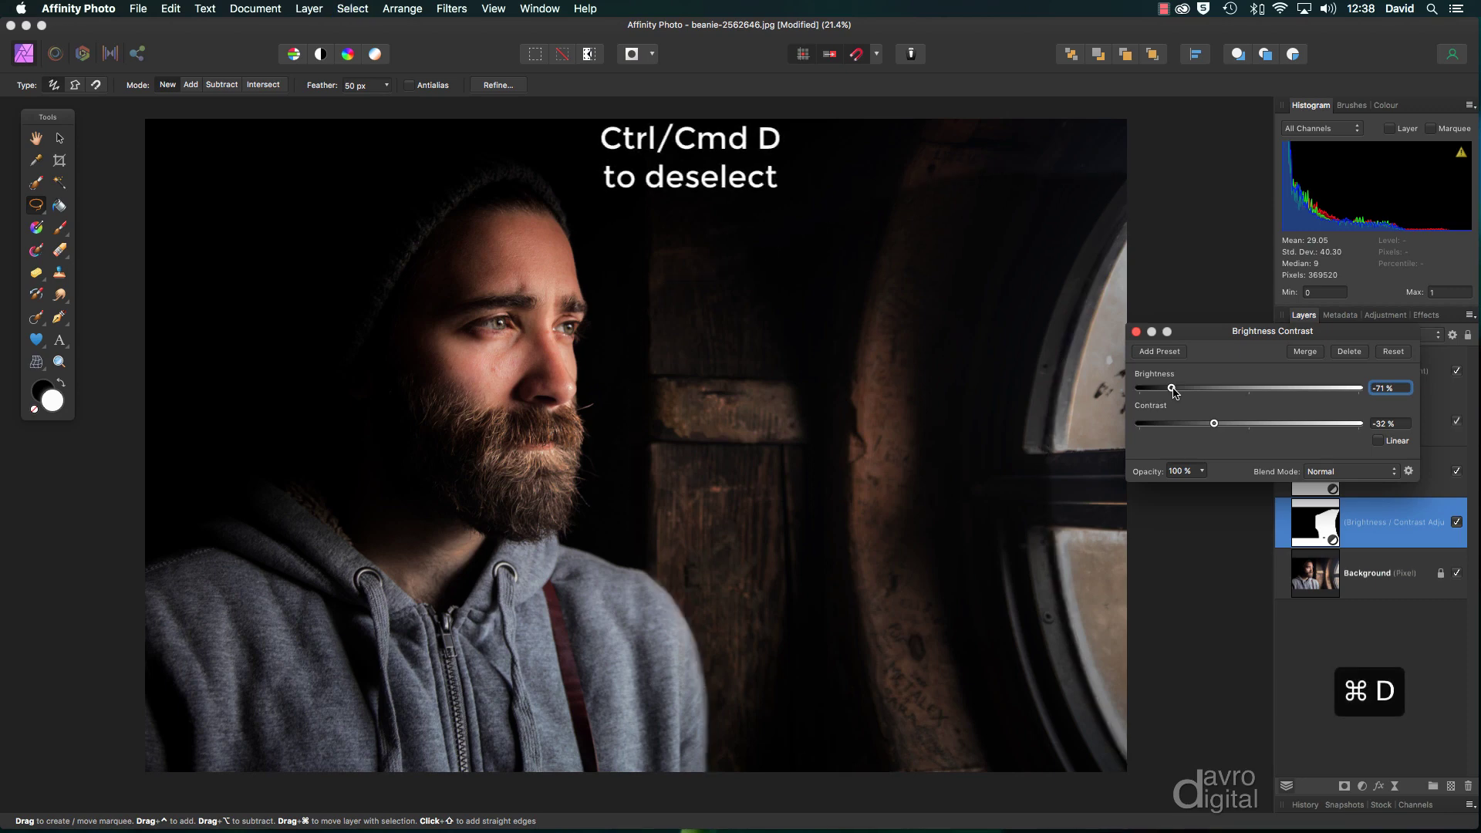
# Step: Close the Brightness/Contrast settings and Alt-click its mask thumbnail to view the mask alone
pyautogui.click(1135, 332)
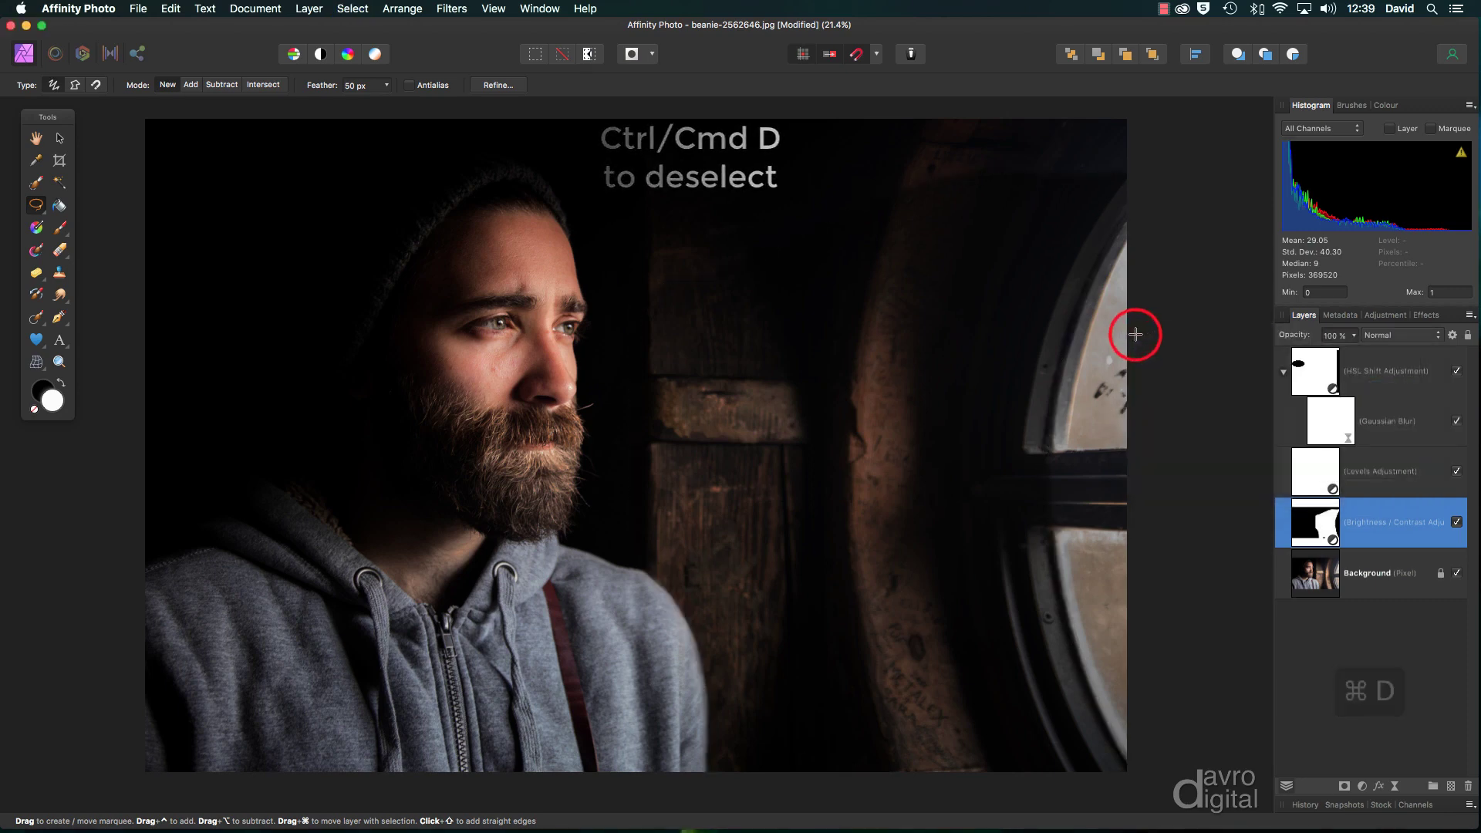
pyautogui.keyDown('alt'); pyautogui.click(1321, 525); pyautogui.keyUp('alt')
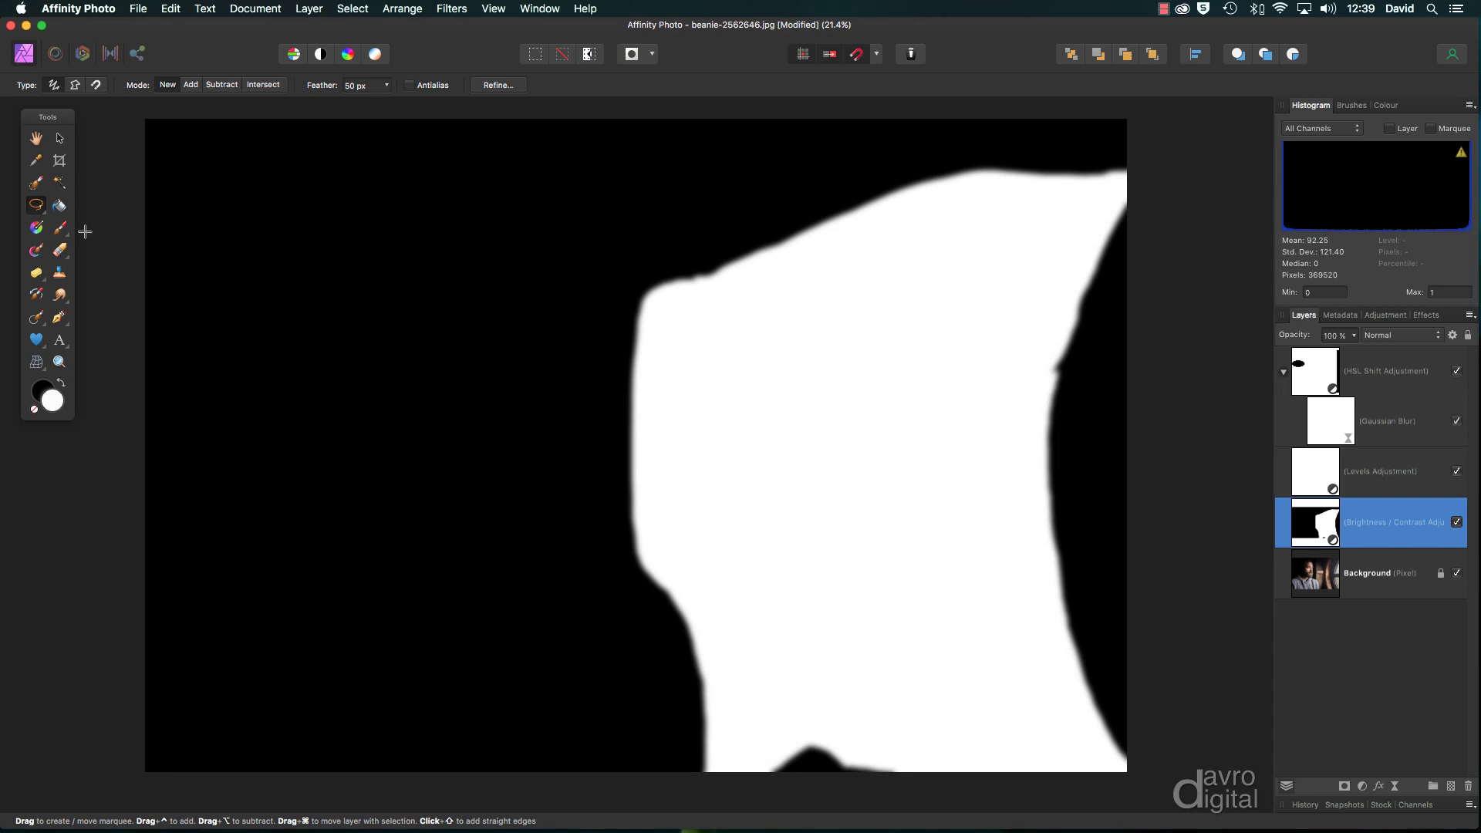
# Step: With the Paint Brush, paint white on the mask to remove the black bump at its bottom
pyautogui.click(61, 229)
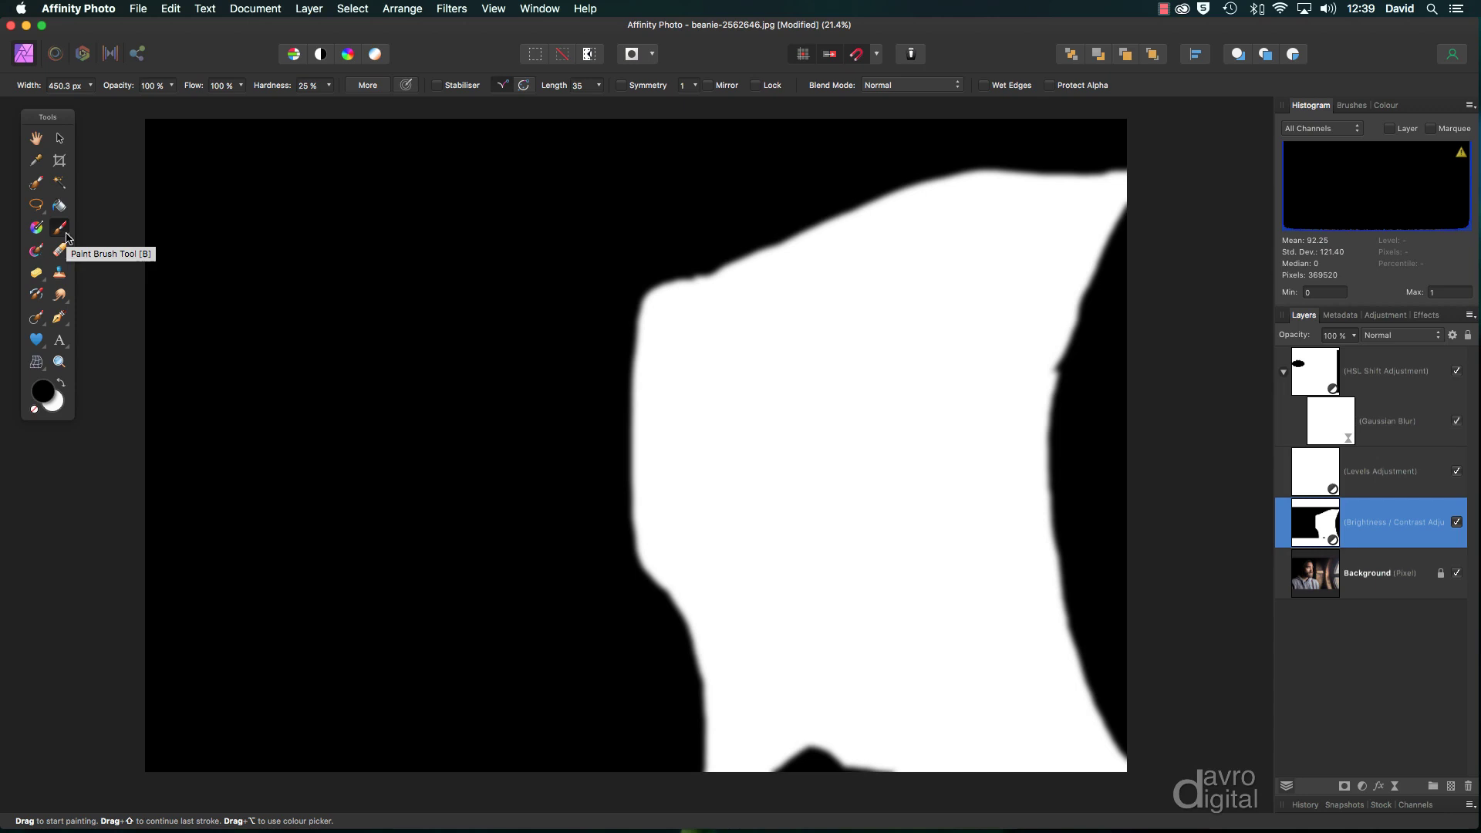
pyautogui.click(681, 509)
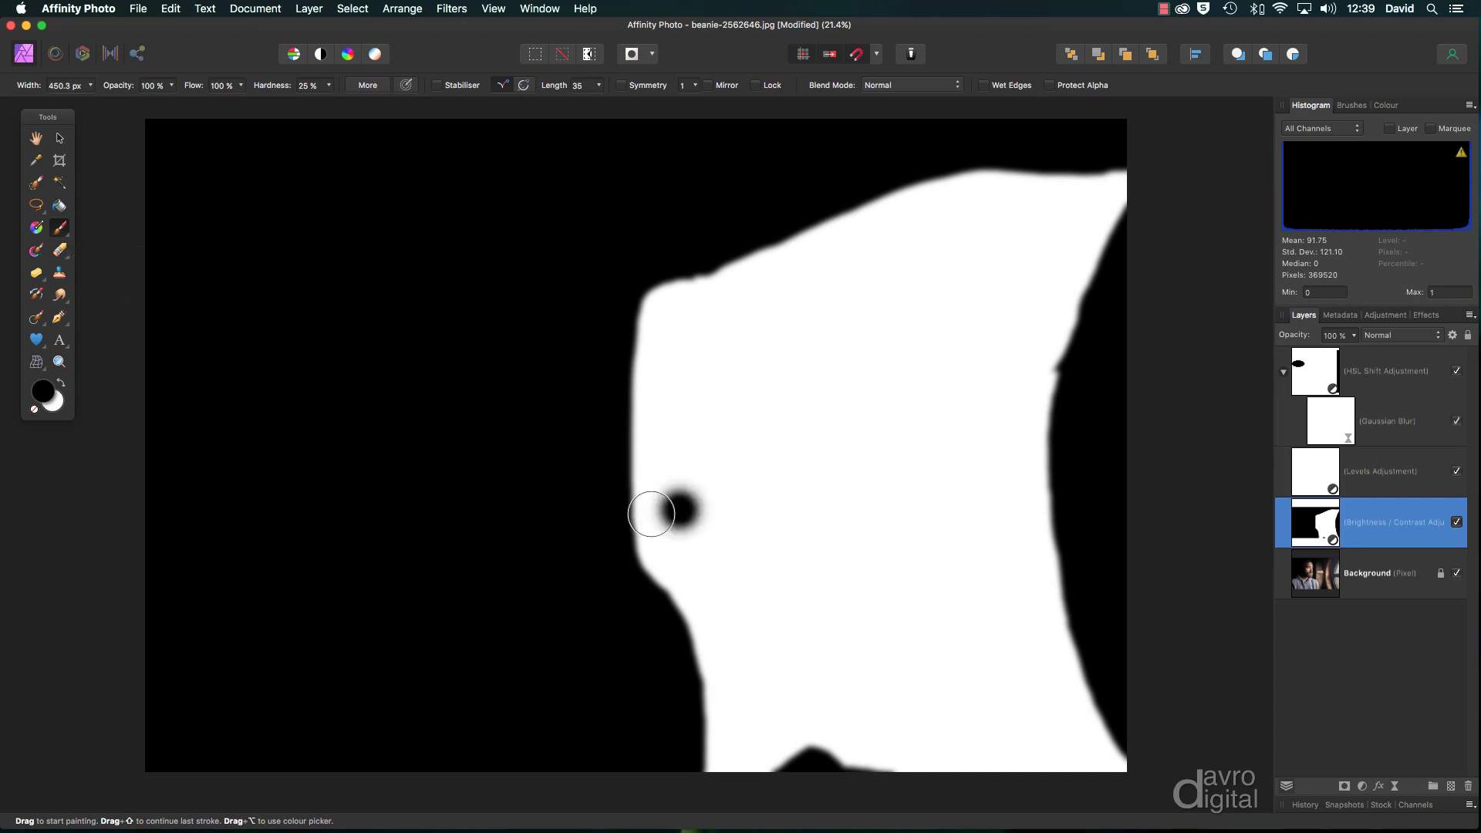
pyautogui.press('super+z')
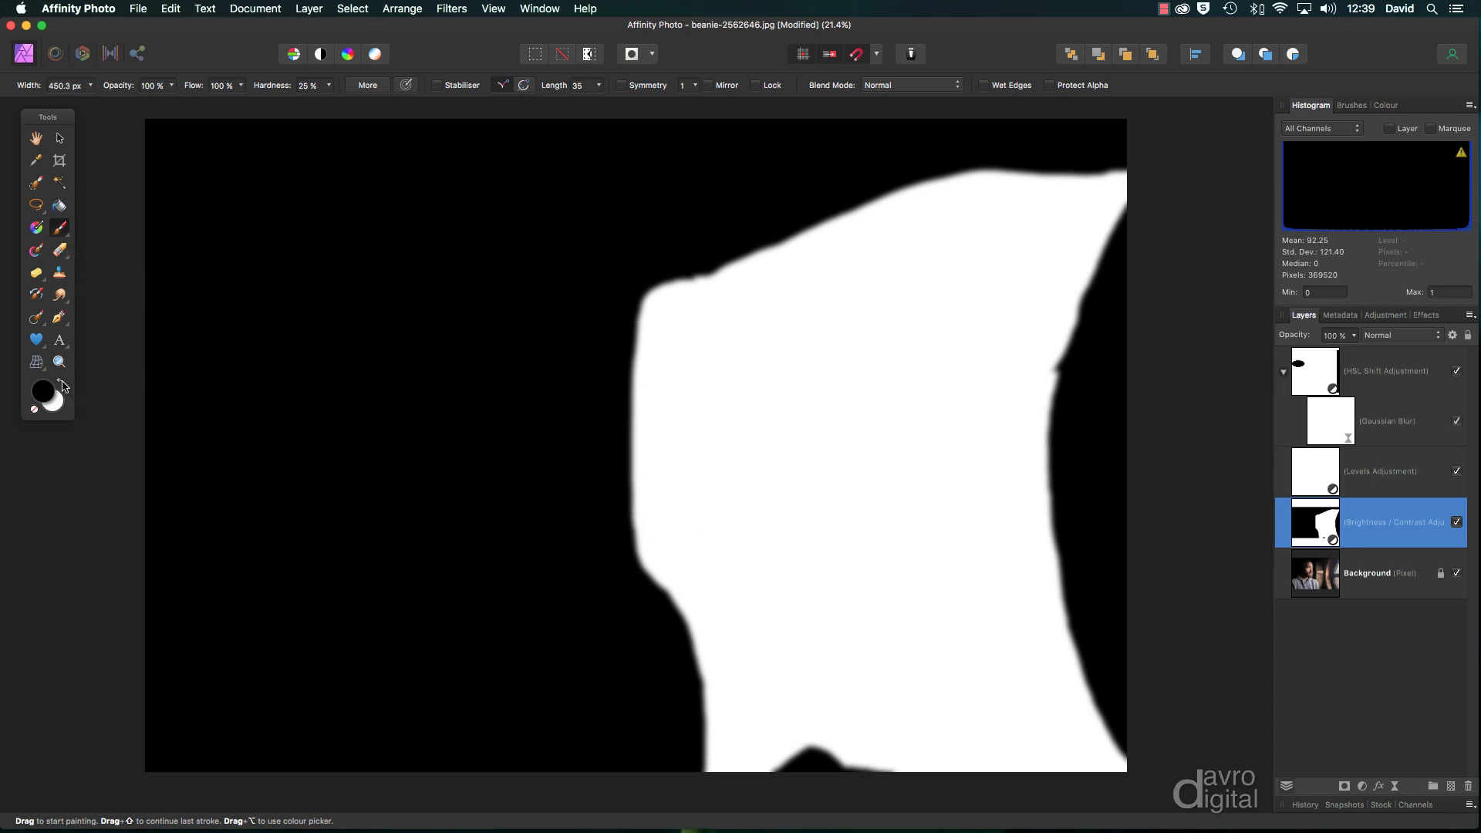
pyautogui.click(62, 384)
pyautogui.click(296, 479)
pyautogui.moveTo(770, 760)
pyautogui.mouseDown()
pyautogui.moveTo(898, 772)
pyautogui.moveTo(816, 706)
pyautogui.moveTo(853, 646)
pyautogui.moveTo(869, 687)
pyautogui.mouseUp()
pyautogui.press('x')
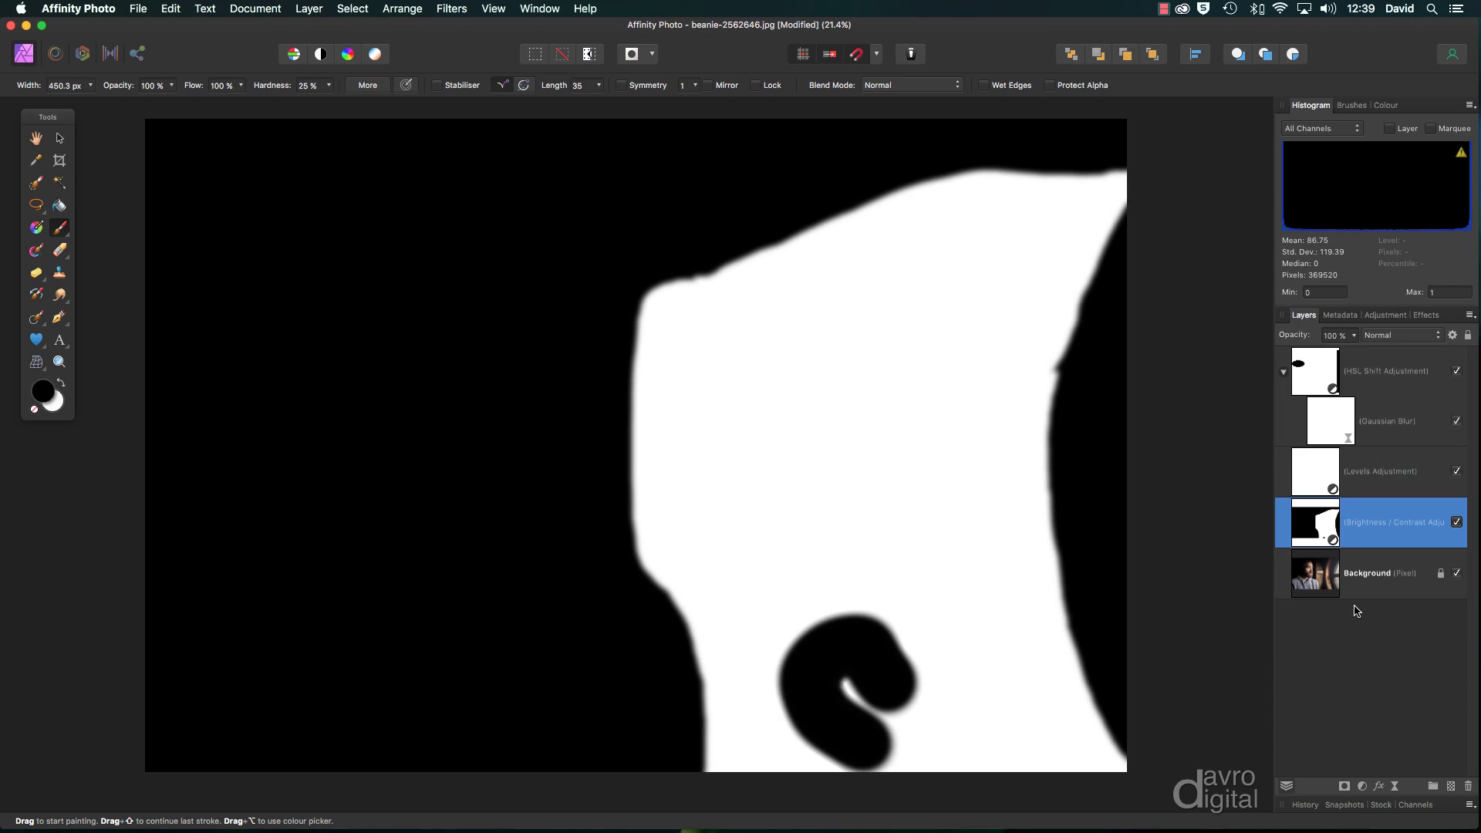
# Step: Return to the full photo and brush the mask over the bright lower wooden post
pyautogui.click(1361, 570)
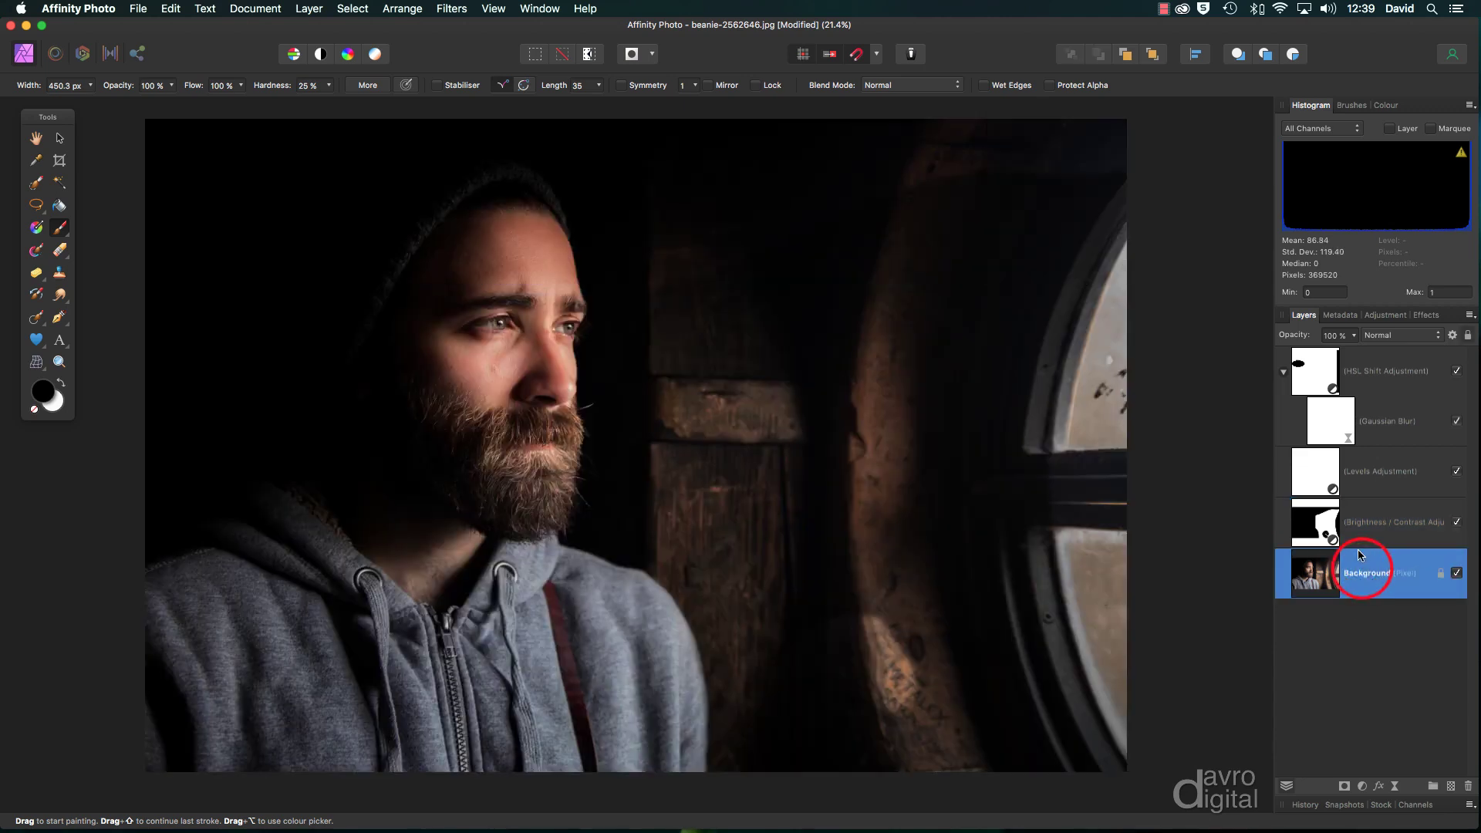
pyautogui.click(1361, 523)
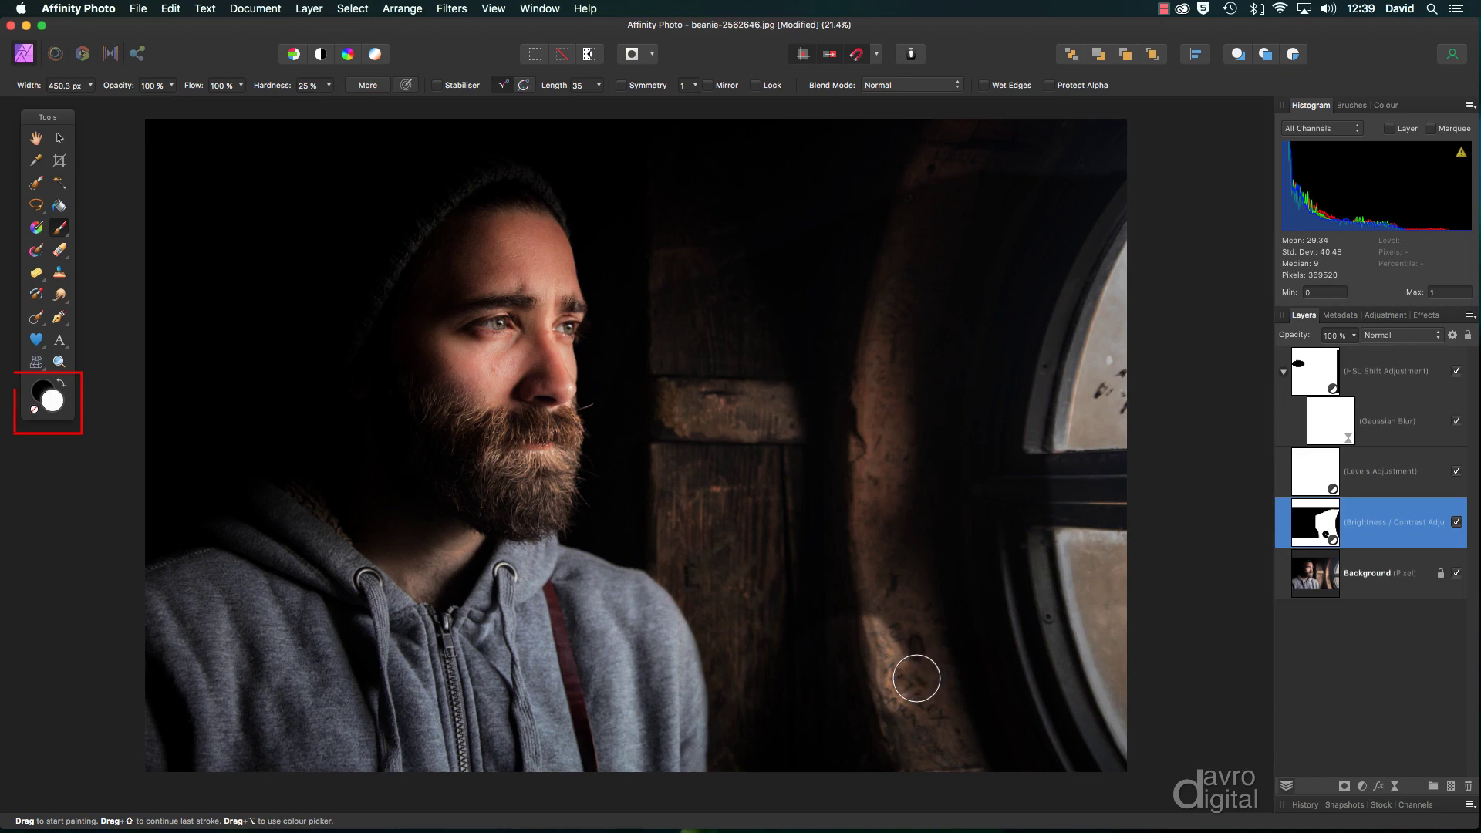
pyautogui.moveTo(917, 678)
pyautogui.mouseDown()
pyautogui.moveTo(893, 678)
pyautogui.moveTo(889, 638)
pyautogui.moveTo(860, 614)
pyautogui.moveTo(839, 645)
pyautogui.mouseUp()
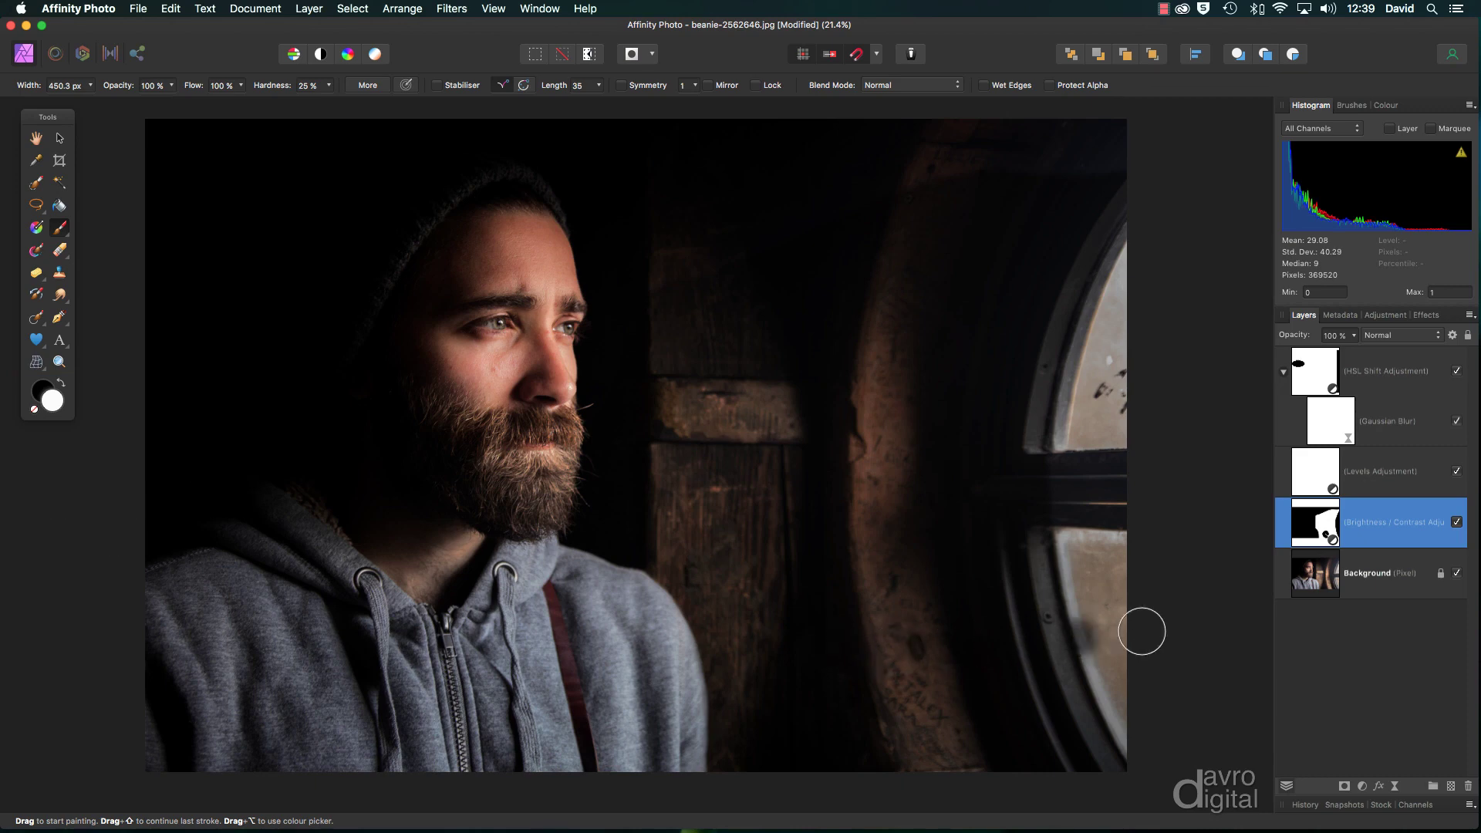
# Step: Paint a Selection Brush selection over the man's grey hoodie and shoulders on the Background layer
pyautogui.click(1332, 586)
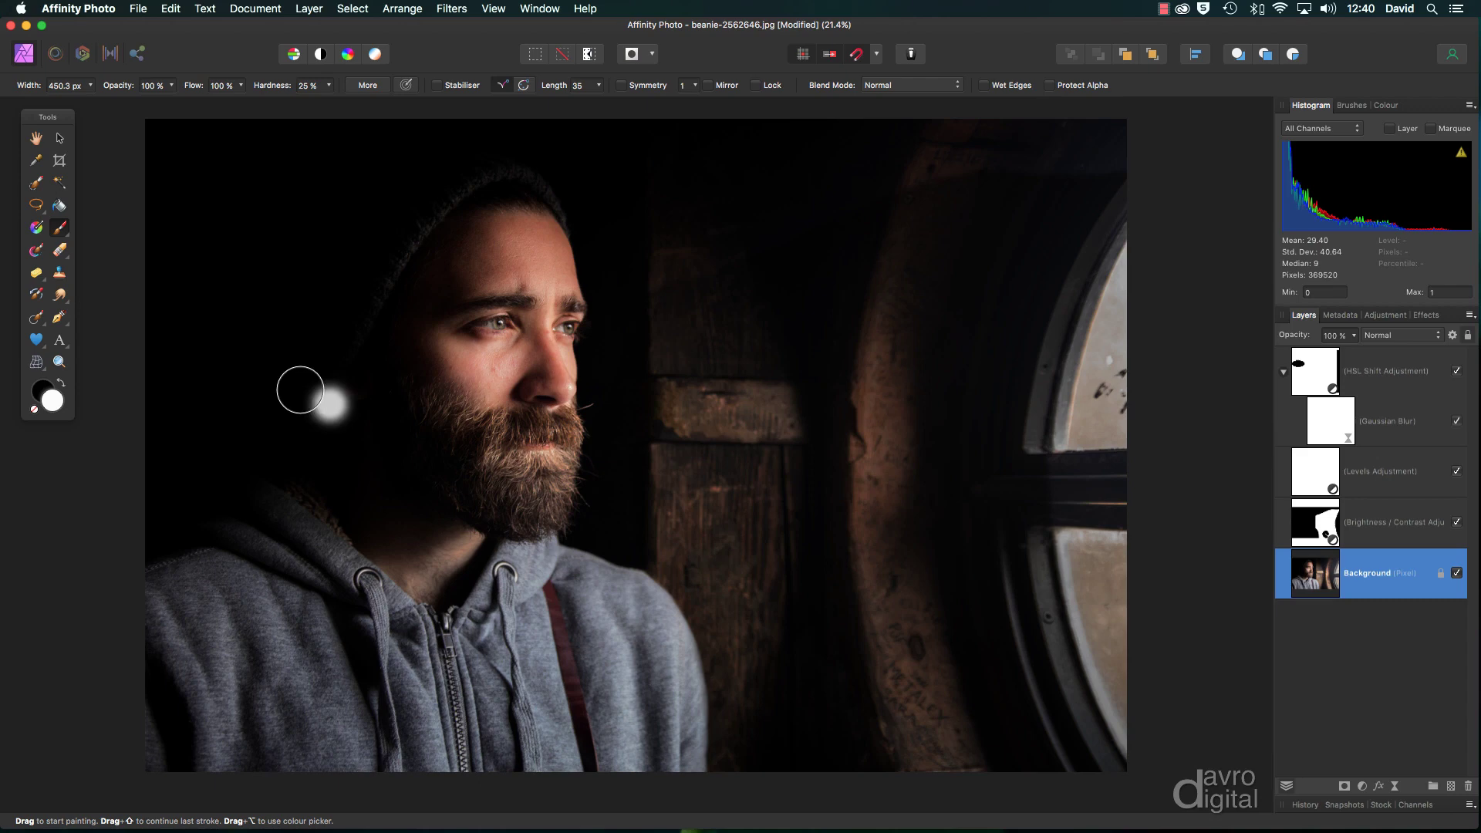
pyautogui.click(35, 185)
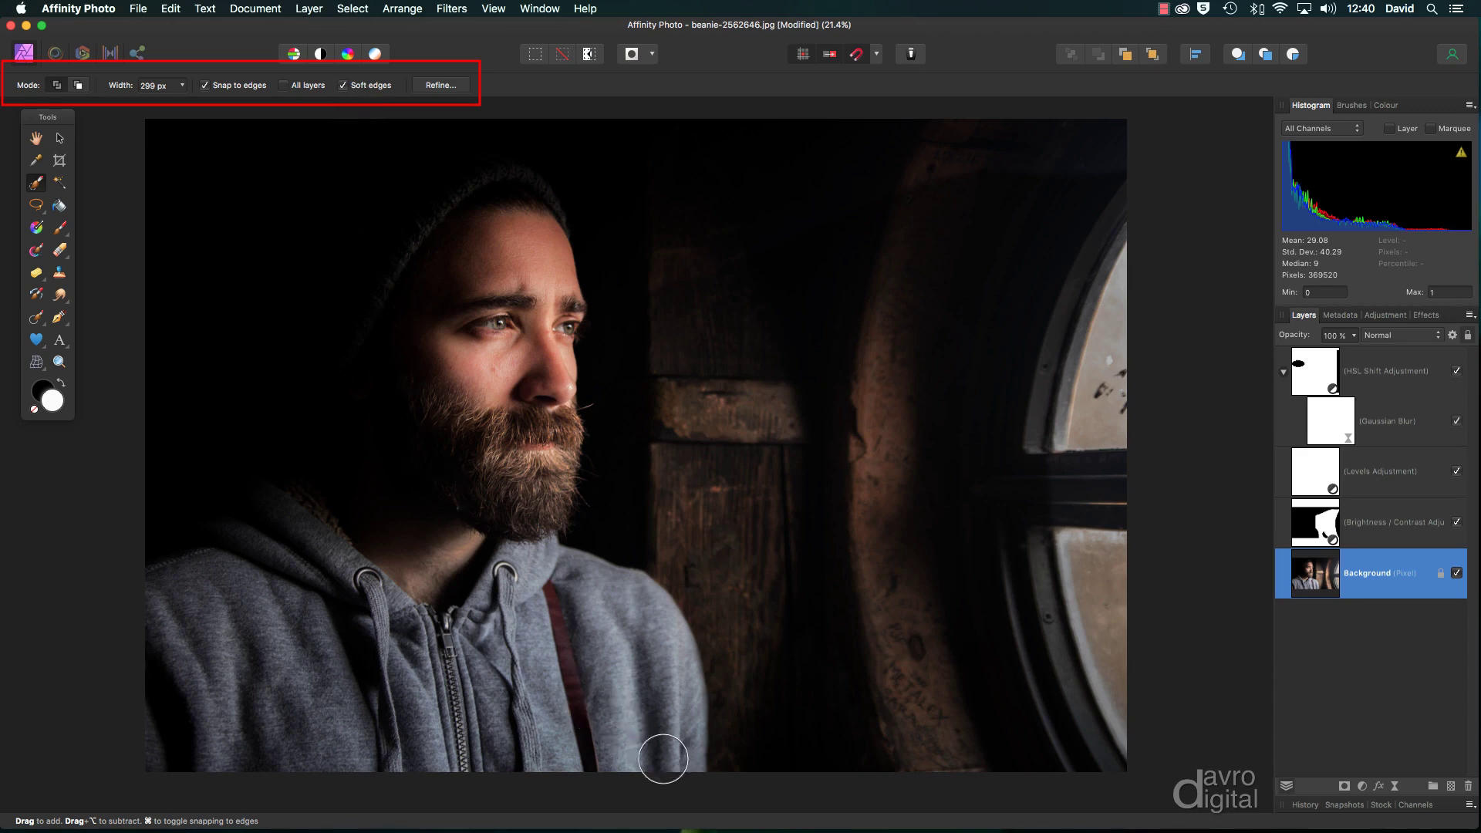
pyautogui.click(669, 764)
pyautogui.moveTo(669, 764)
pyautogui.mouseDown()
pyautogui.moveTo(646, 689)
pyautogui.moveTo(519, 569)
pyautogui.moveTo(269, 565)
pyautogui.moveTo(193, 581)
pyautogui.moveTo(160, 620)
pyautogui.moveTo(416, 614)
pyautogui.moveTo(507, 632)
pyautogui.moveTo(534, 663)
pyautogui.moveTo(469, 701)
pyautogui.moveTo(491, 743)
pyautogui.moveTo(566, 763)
pyautogui.mouseUp()
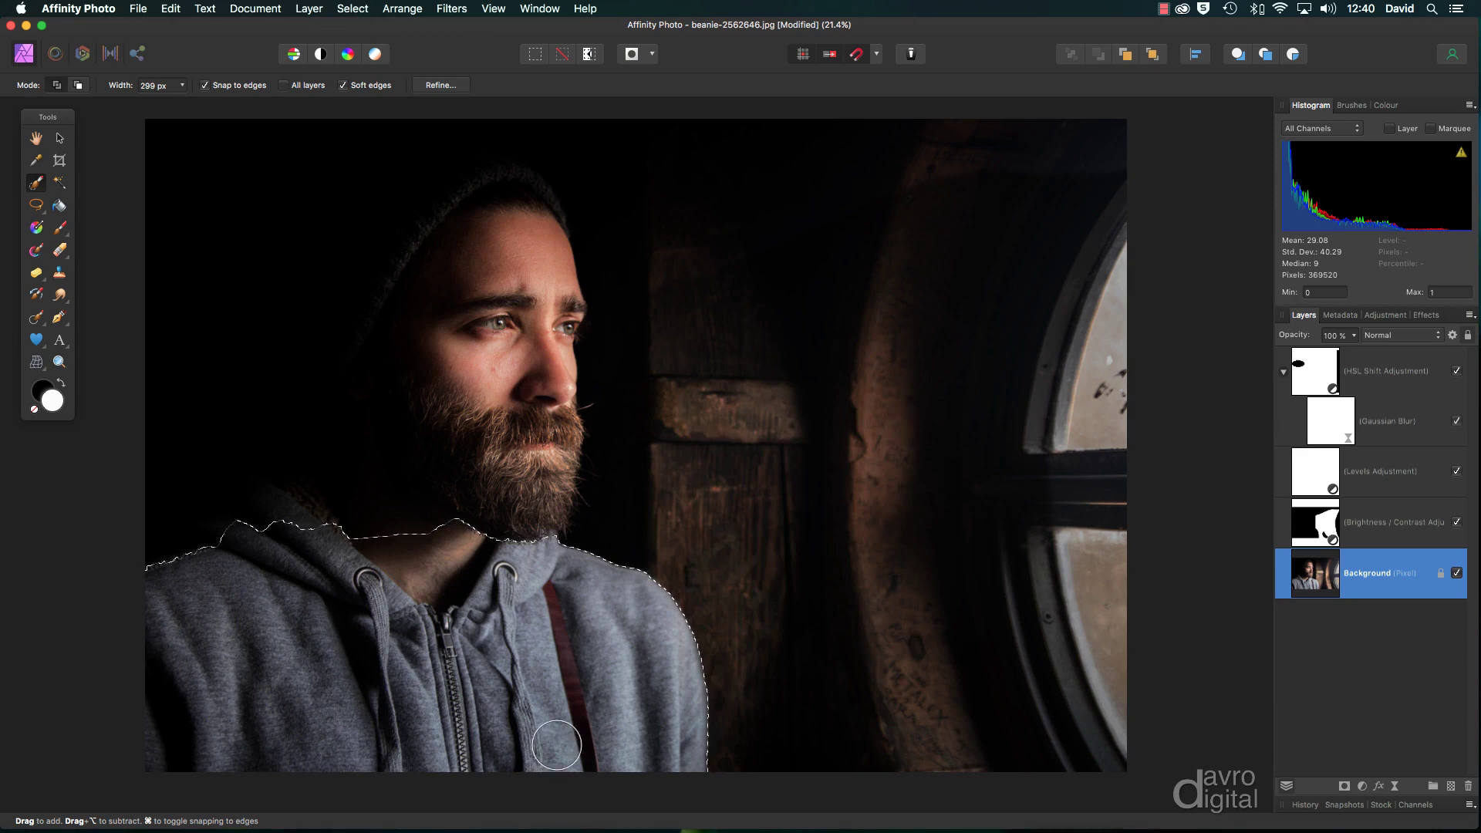
# Step: Refine the hoodie selection with a 70.2 px feather and apply it
pyautogui.click(442, 85)
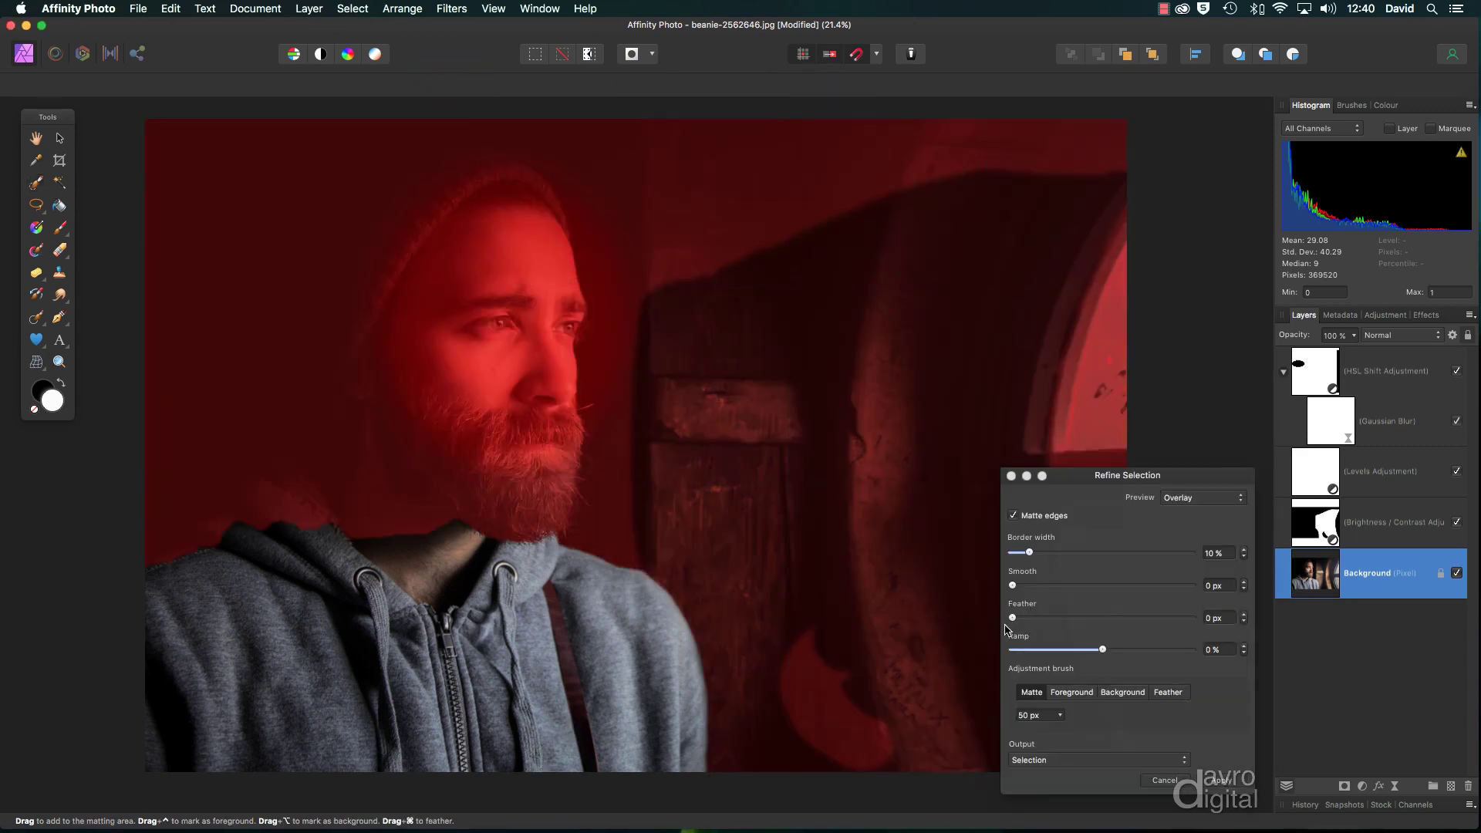
pyautogui.moveTo(1049, 622); pyautogui.dragTo(1165, 622)
pyautogui.moveTo(1165, 619); pyautogui.dragTo(1179, 622)
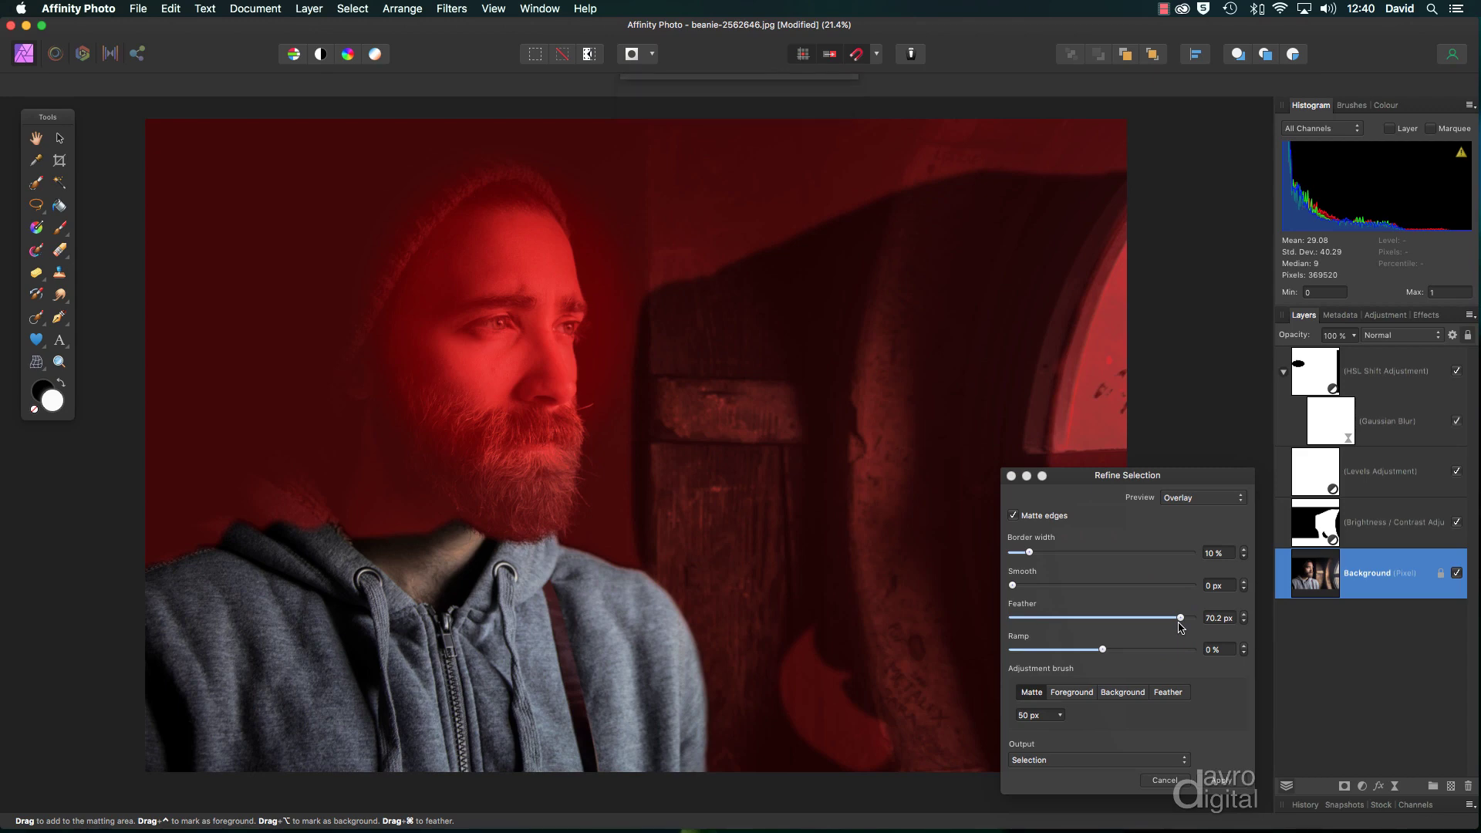
pyautogui.click(1217, 781)
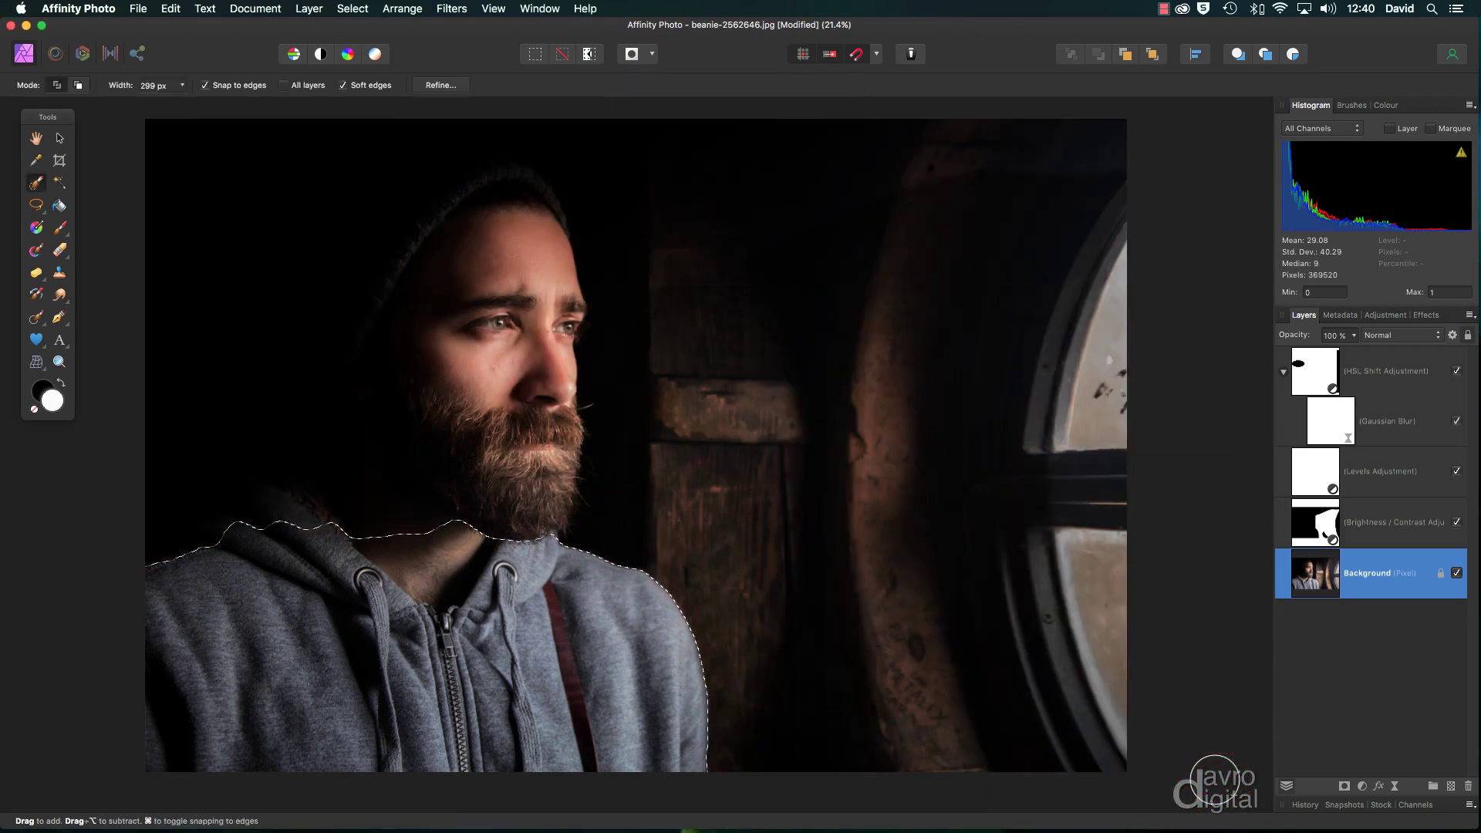
# Step: Add a hoodie-masked Levels adjustment with gamma raised to about 1.5, clearing the selection
pyautogui.click(1362, 787)
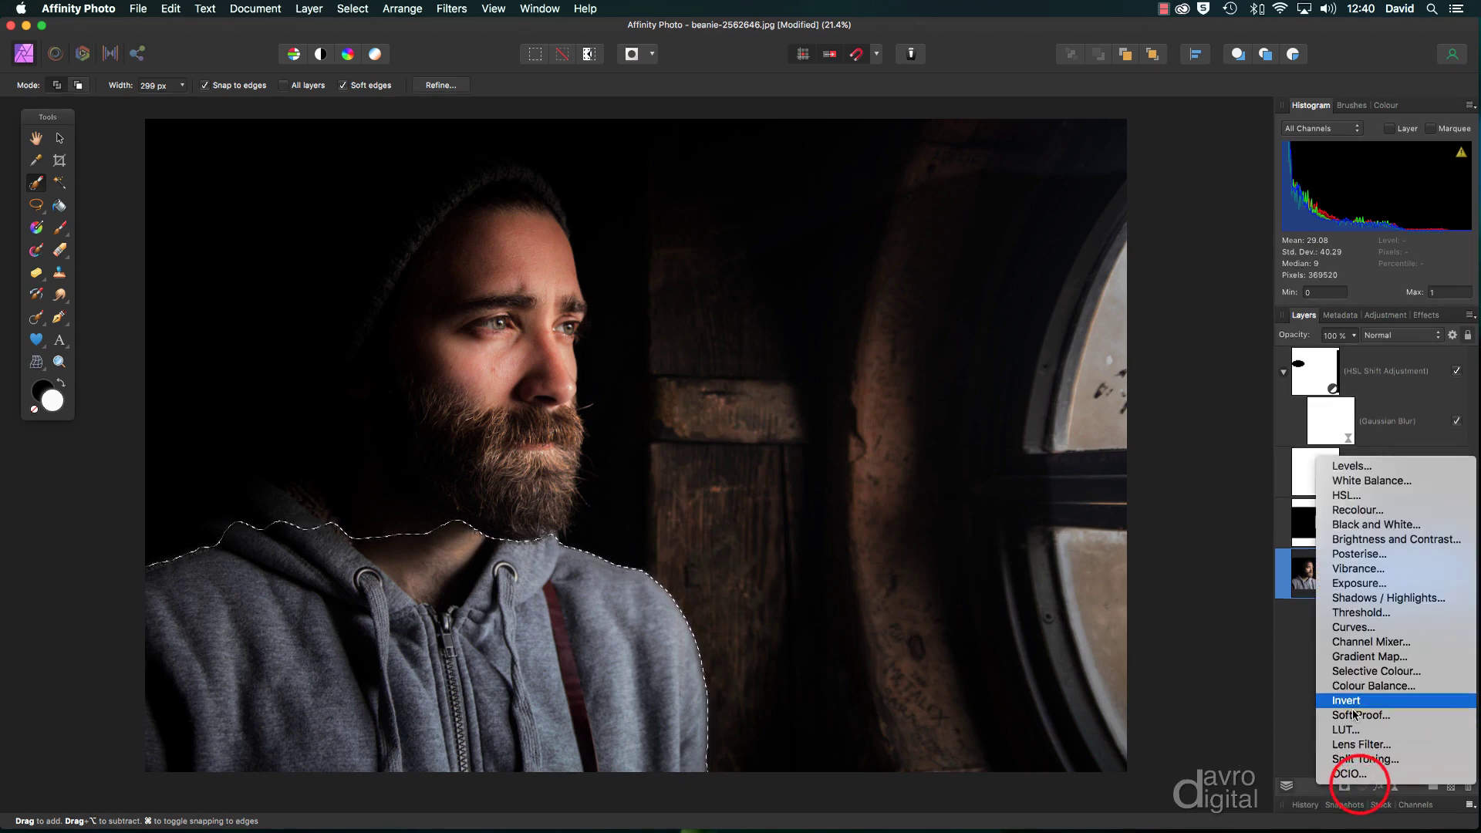
pyautogui.click(1351, 468)
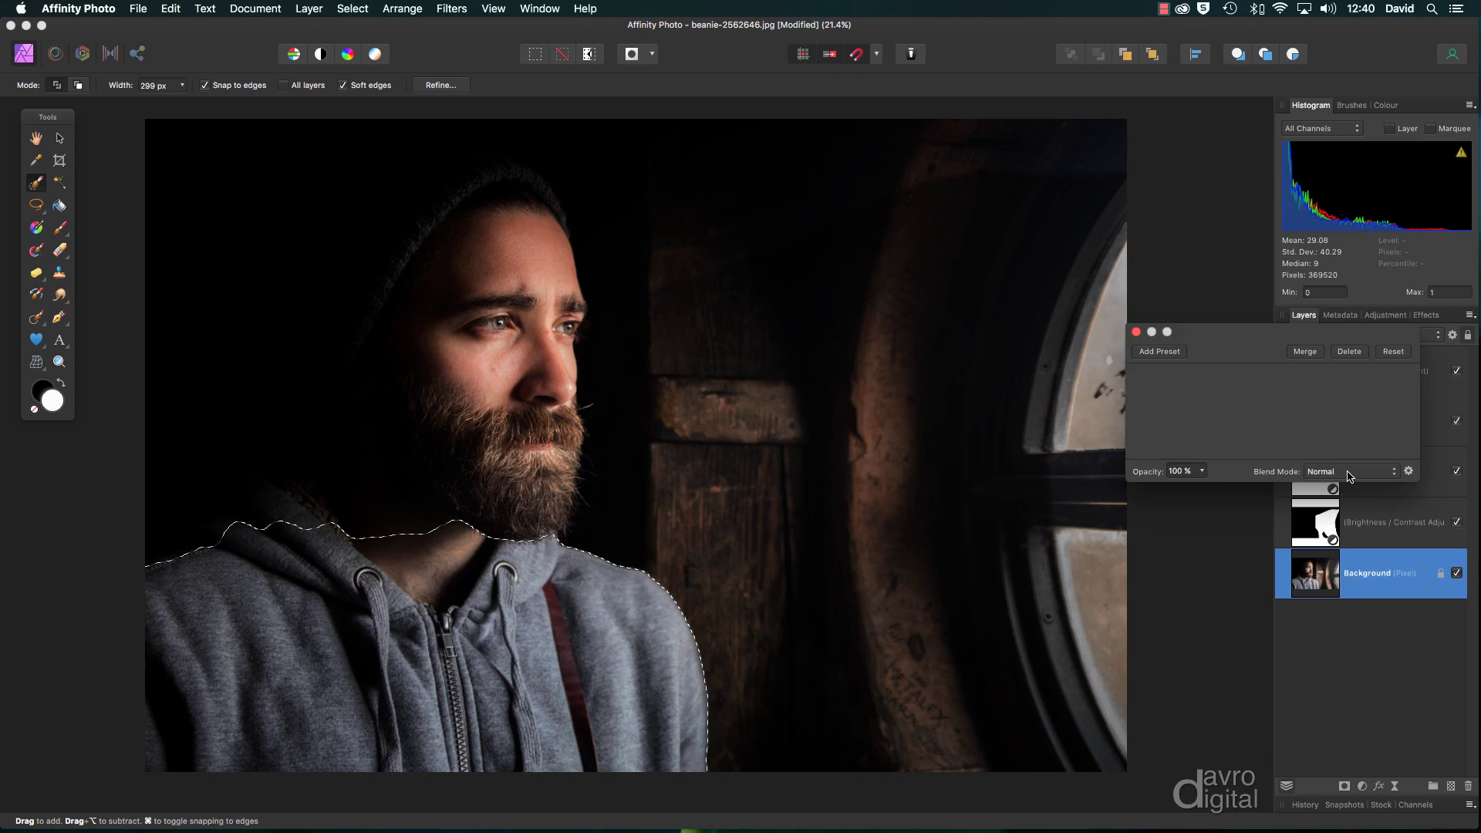
pyautogui.moveTo(1275, 377); pyautogui.dragTo(1325, 385)
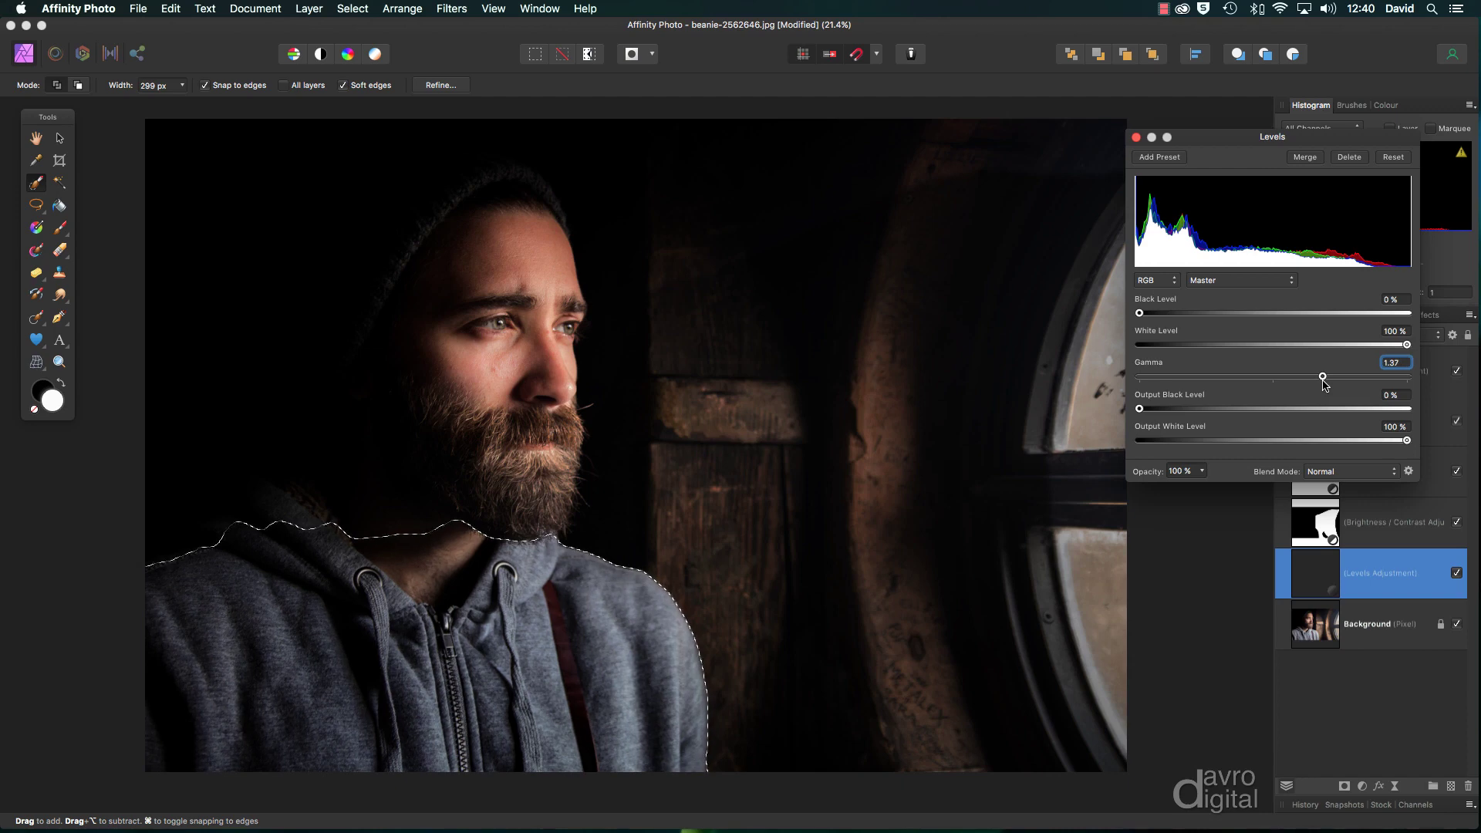
pyautogui.press('super+d')
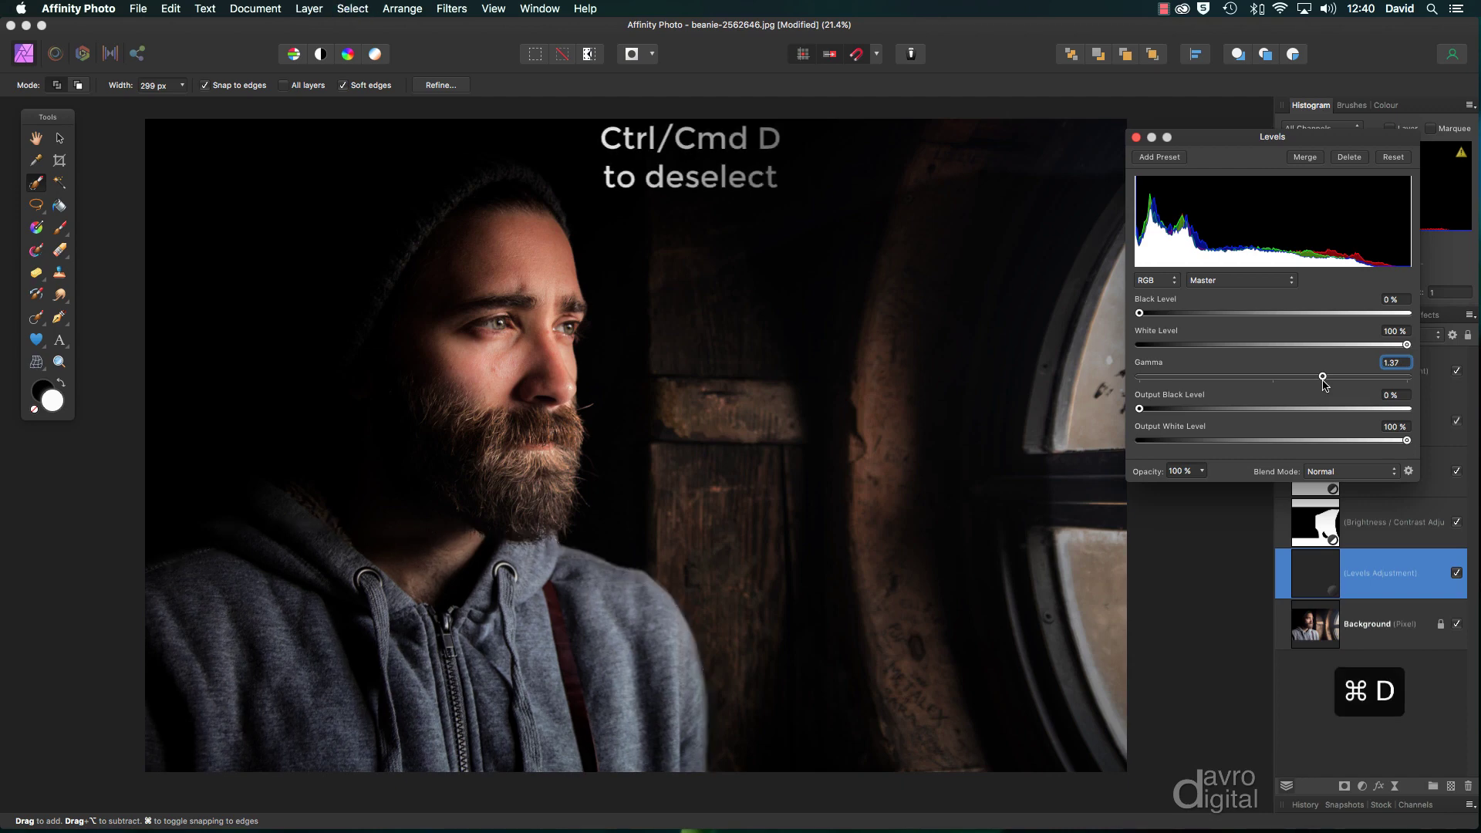
pyautogui.moveTo(1324, 385); pyautogui.dragTo(1342, 382)
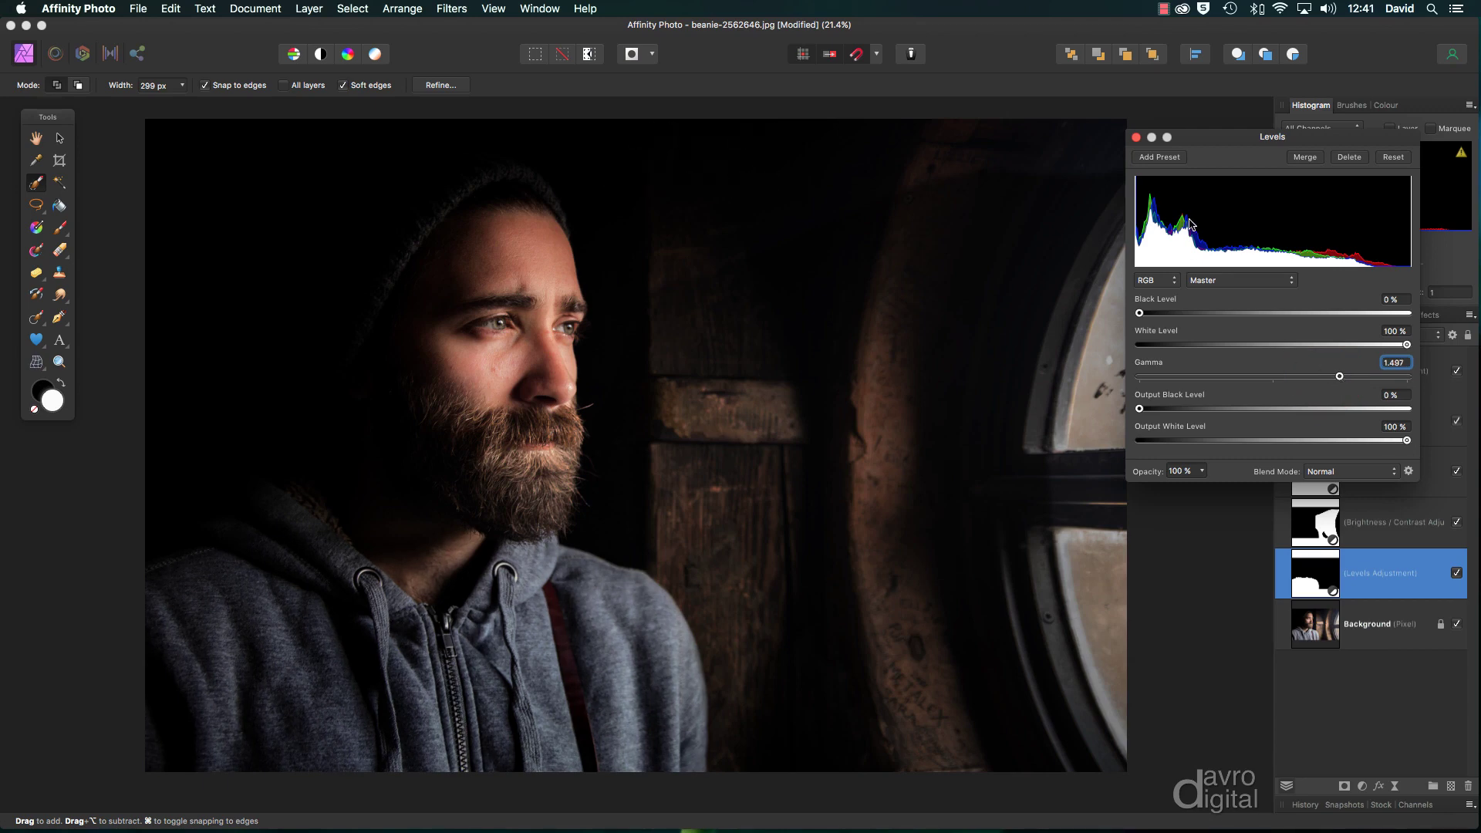
# Step: Rename the hoodie's Levels layer to 'Hoodie'
pyautogui.click(1135, 137)
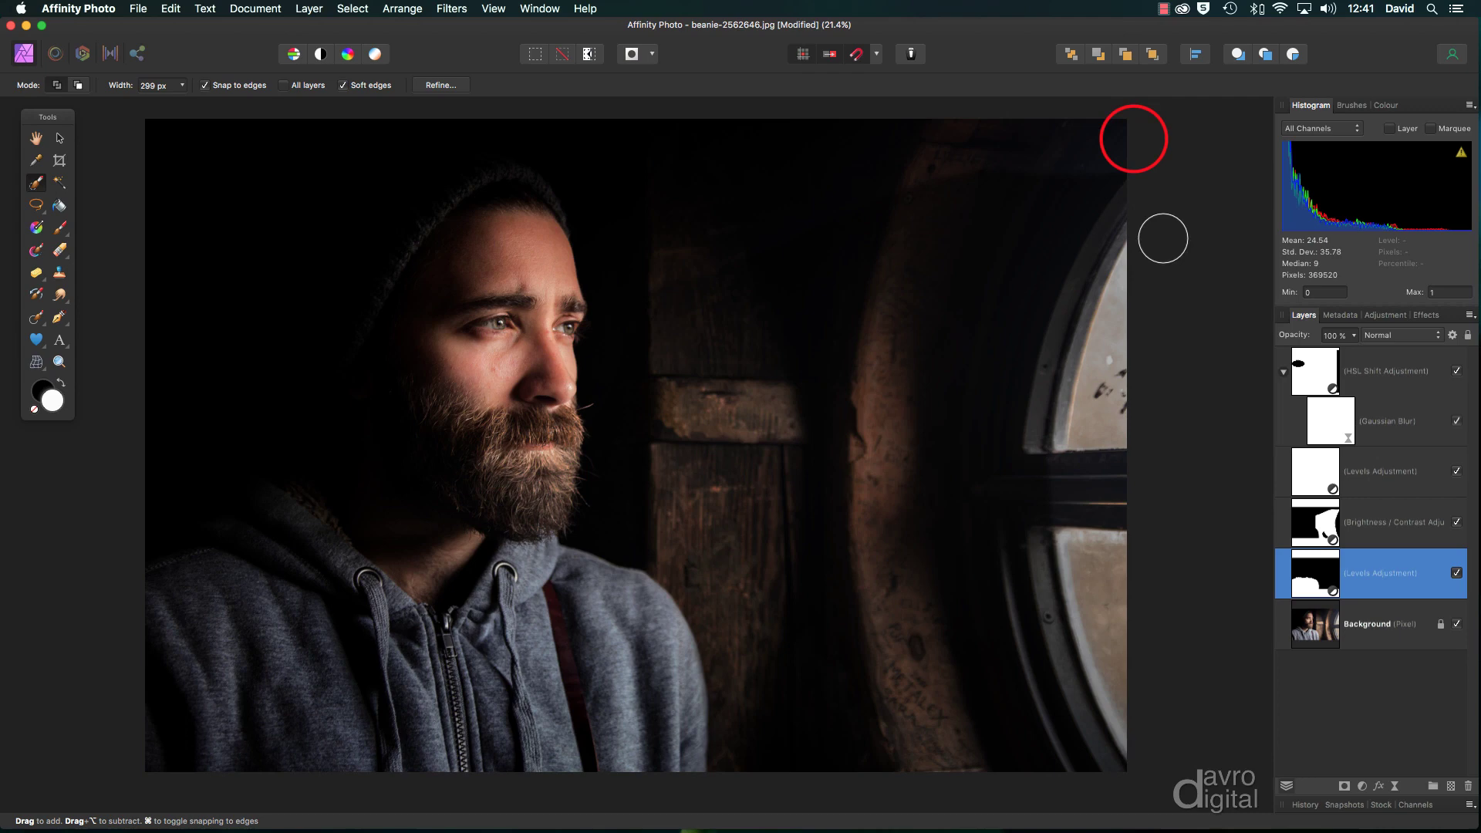
pyautogui.click(1365, 575)
pyautogui.doubleClick(1366, 575)
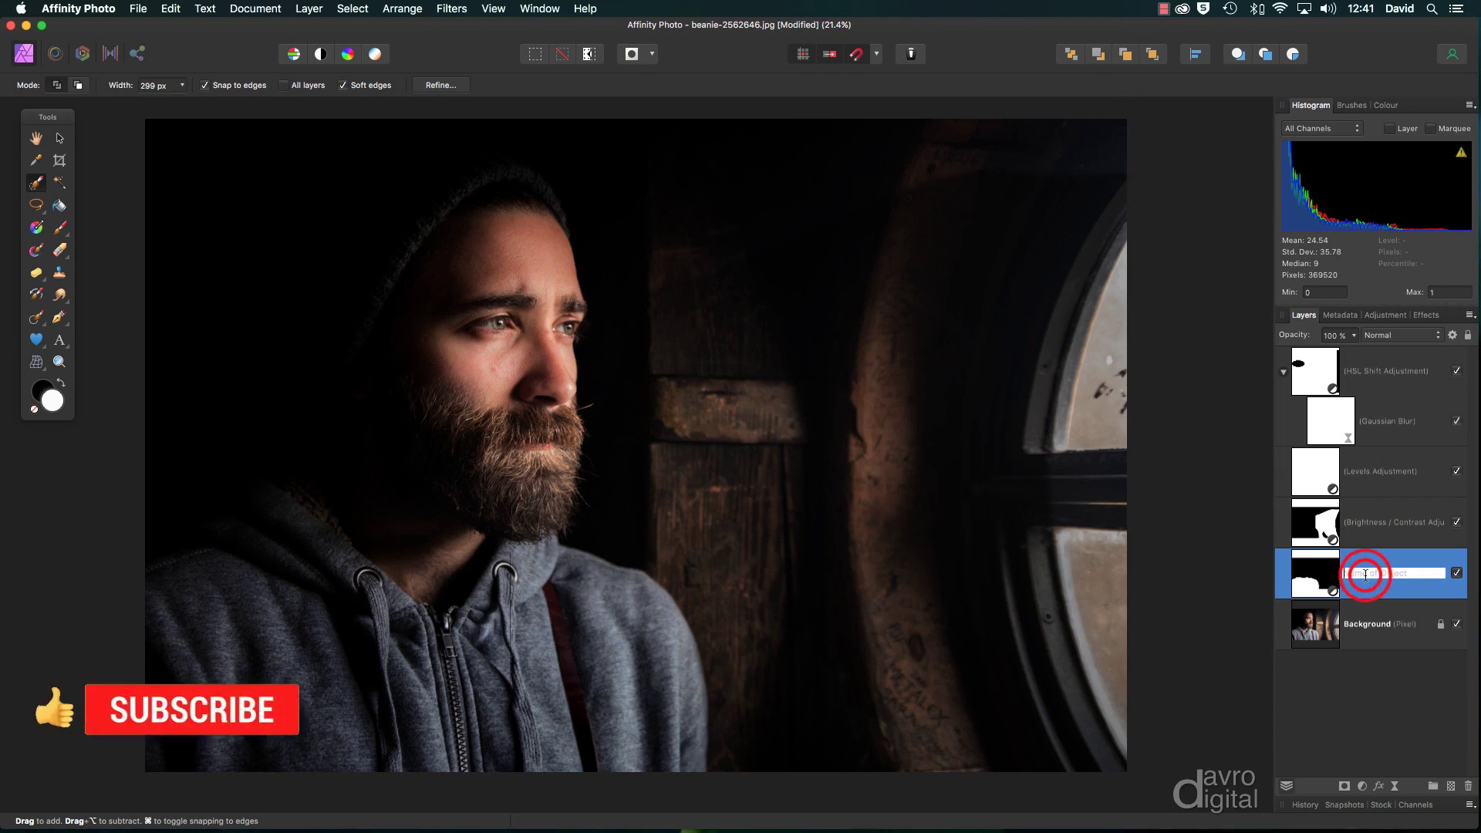
pyautogui.write('Hood')
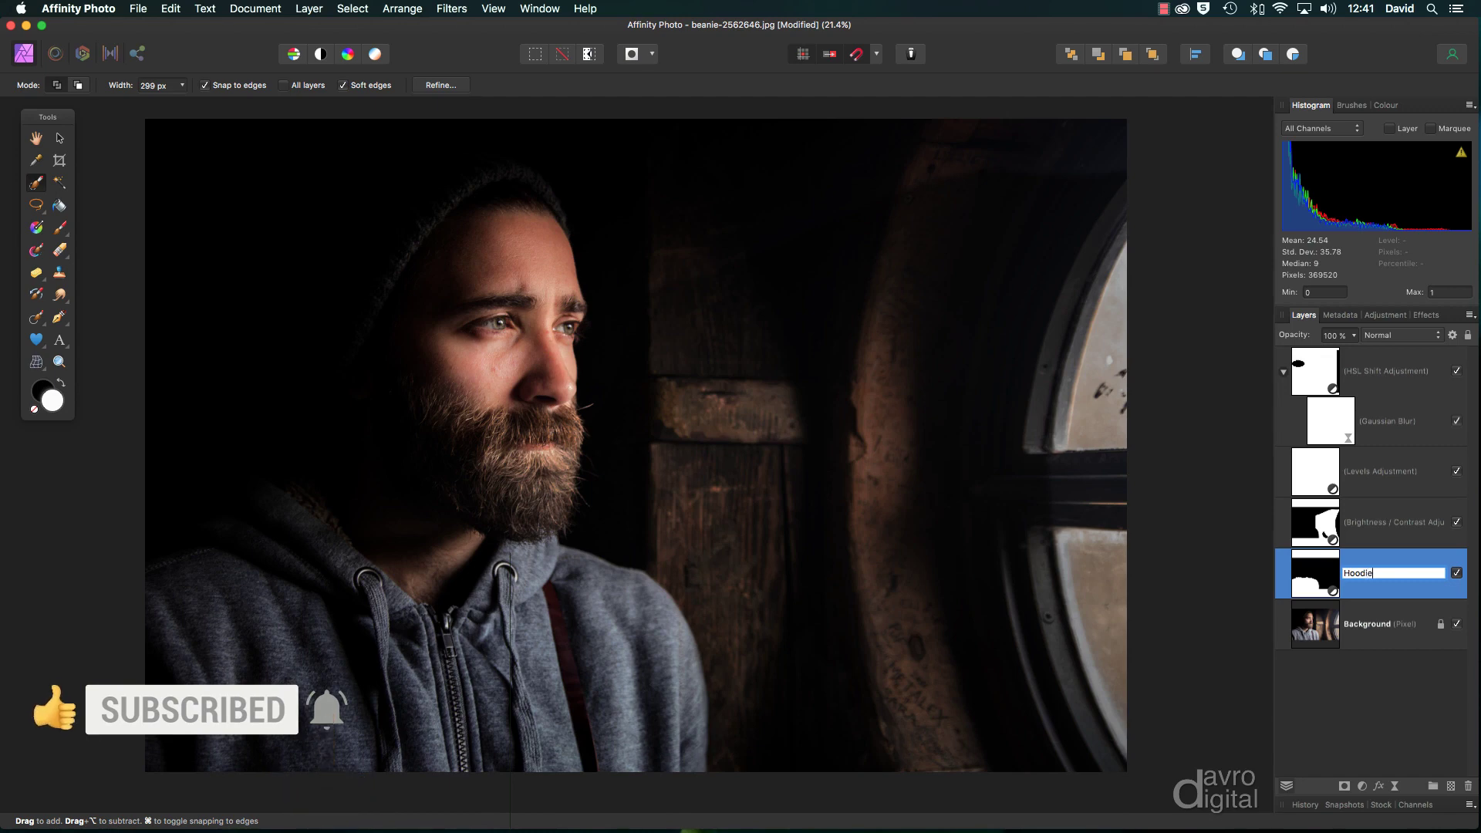
pyautogui.write('ie')
pyautogui.press('Return')
# Step: Rename the Brightness / Contrast layer to 'Wall' and lower its opacity to 89%
pyautogui.doubleClick(1380, 525)
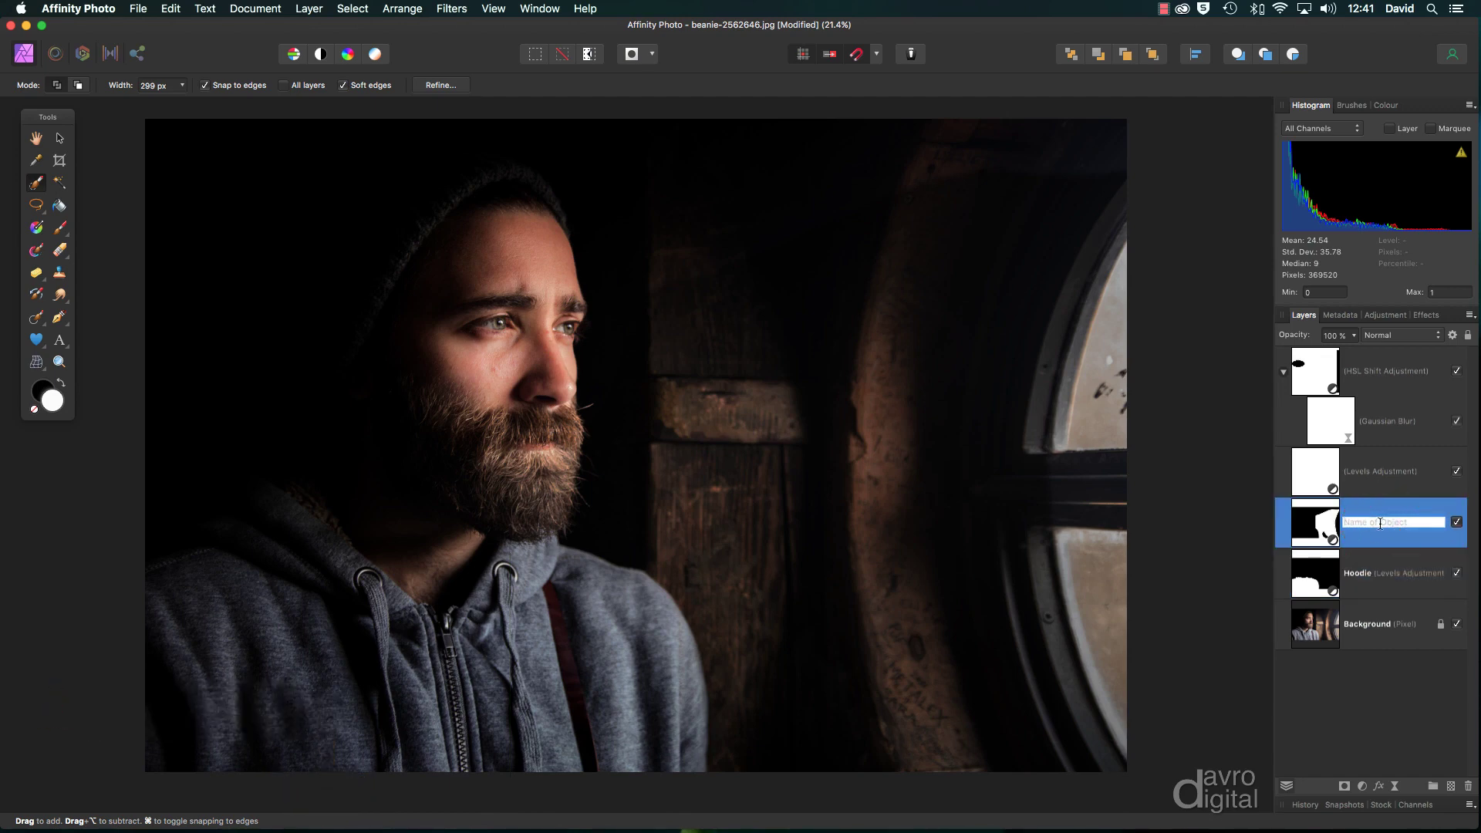
pyautogui.write('Wall')
pyautogui.press('Return')
pyautogui.moveTo(1357, 337)
pyautogui.mouseDown()
pyautogui.moveTo(1314, 355)
pyautogui.moveTo(1340, 360)
pyautogui.mouseUp()
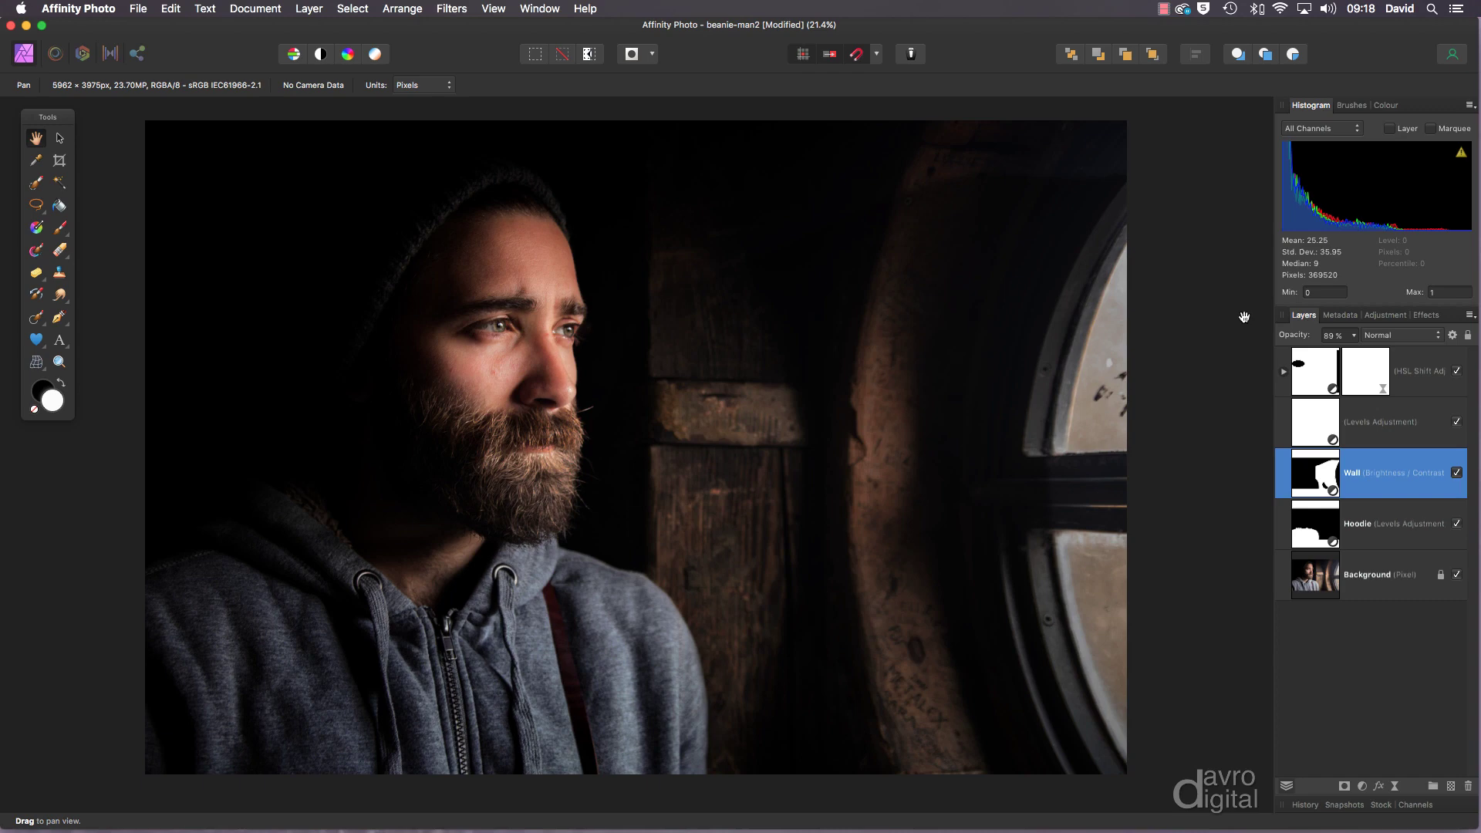
# Step: Add a Black & White adjustment from the B/W preset above the HSL Shift layer, reset to defaults
pyautogui.click(1410, 377)
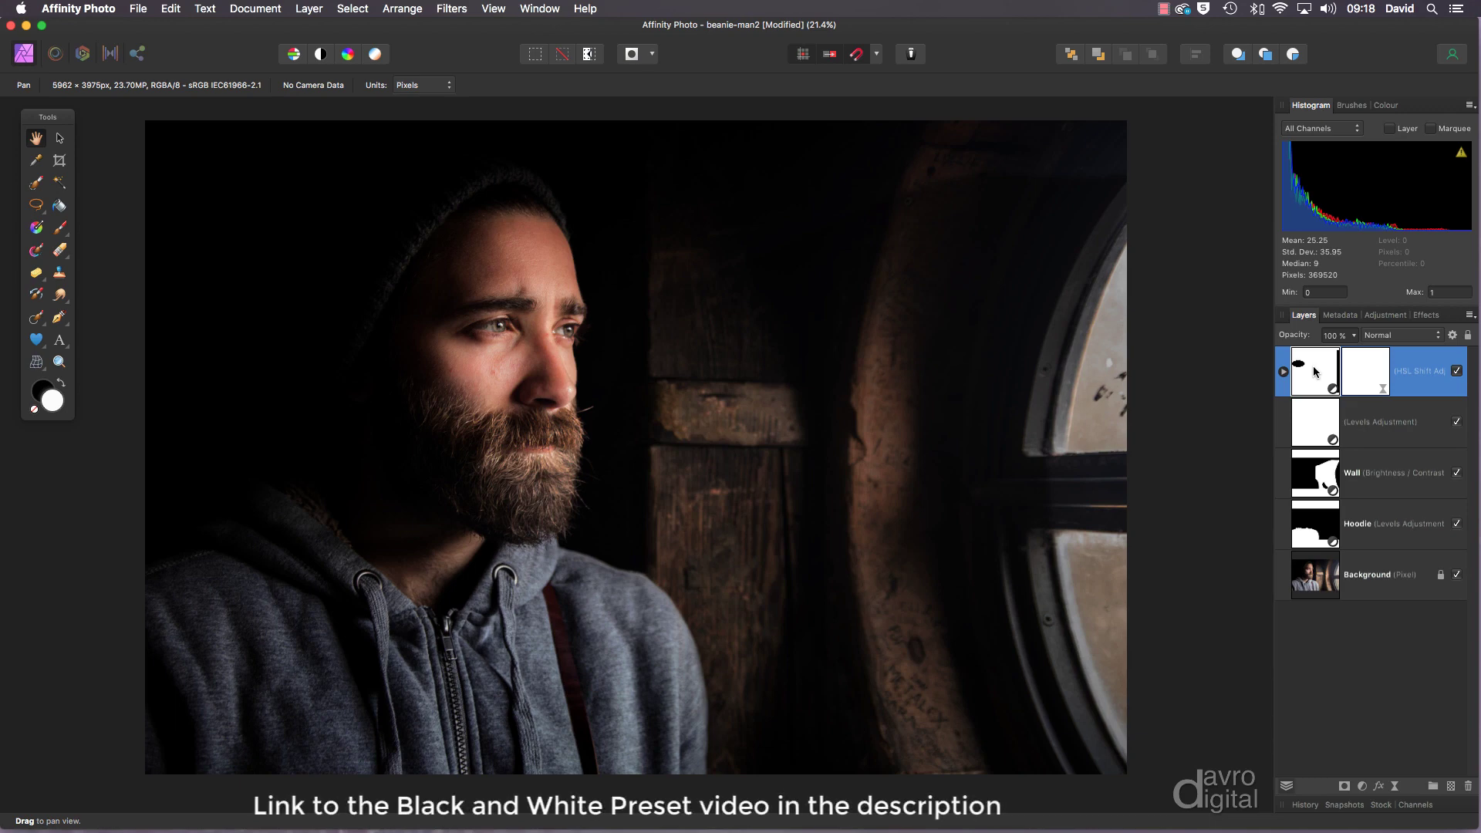
pyautogui.click(1383, 316)
pyautogui.click(1344, 439)
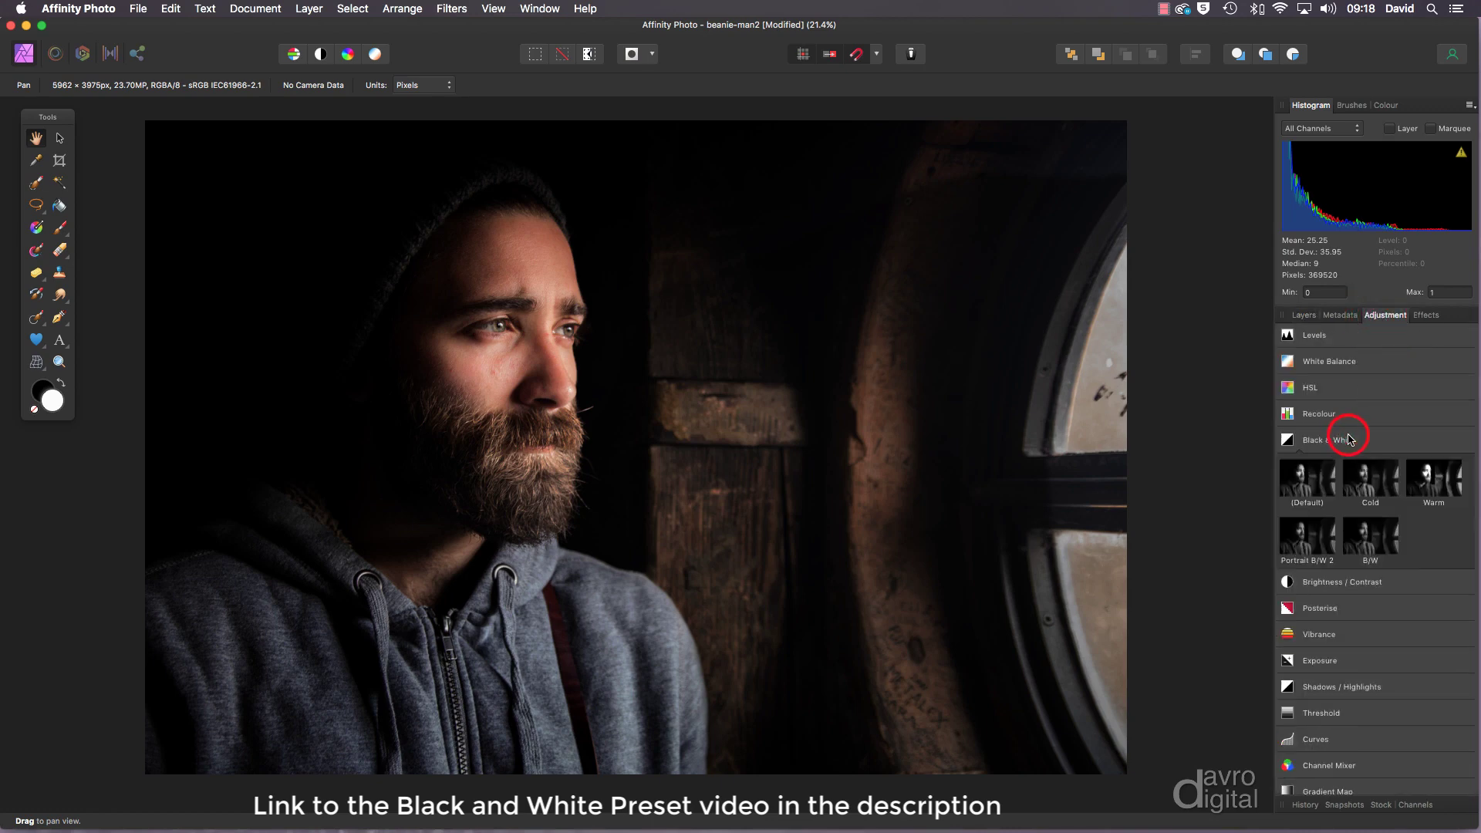
pyautogui.click(1367, 540)
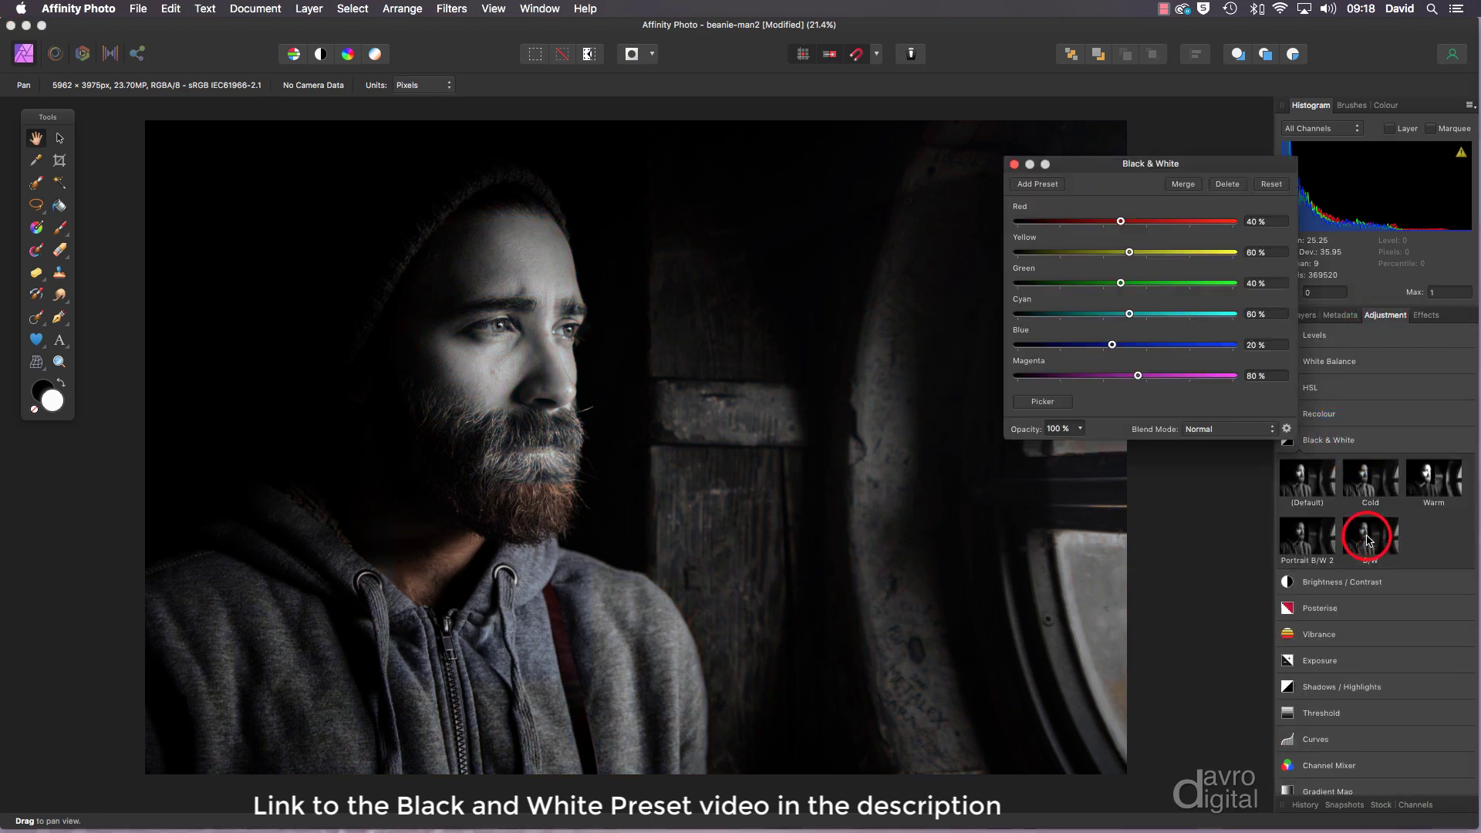
pyautogui.click(1269, 185)
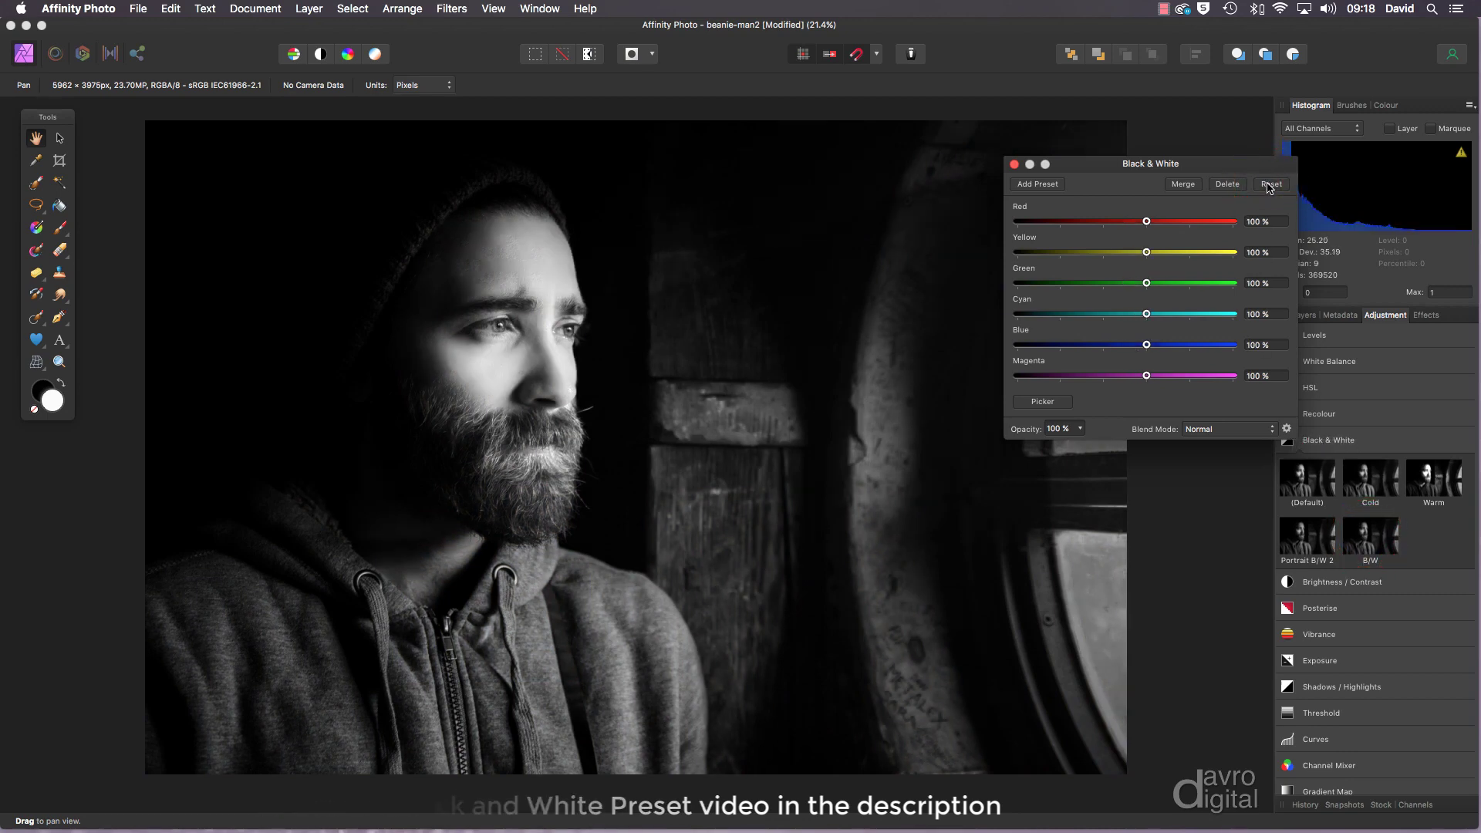
pyautogui.click(1270, 185)
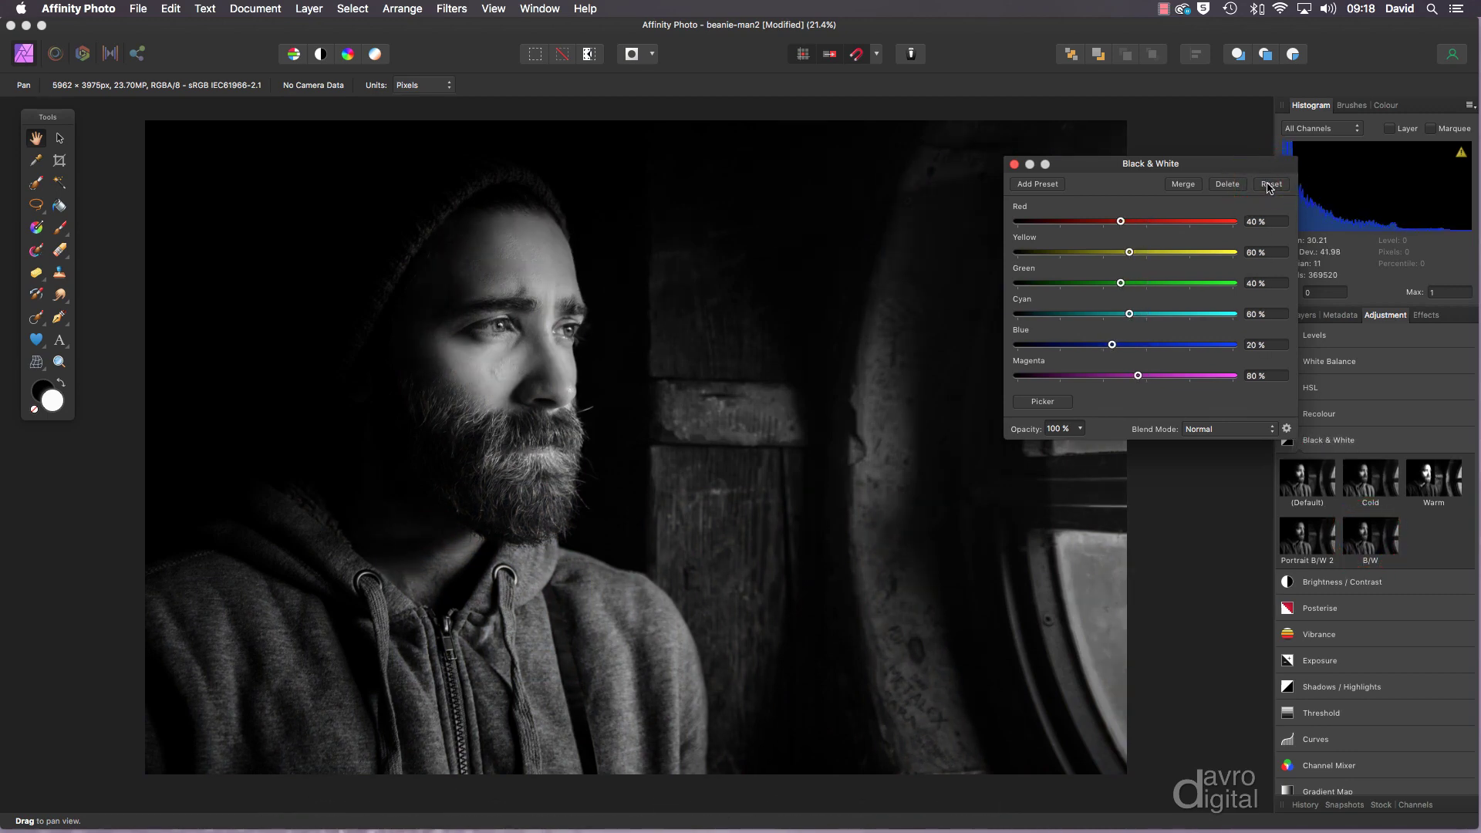
# Step: Set the Black & White Red channel to 43%
pyautogui.click(1121, 223)
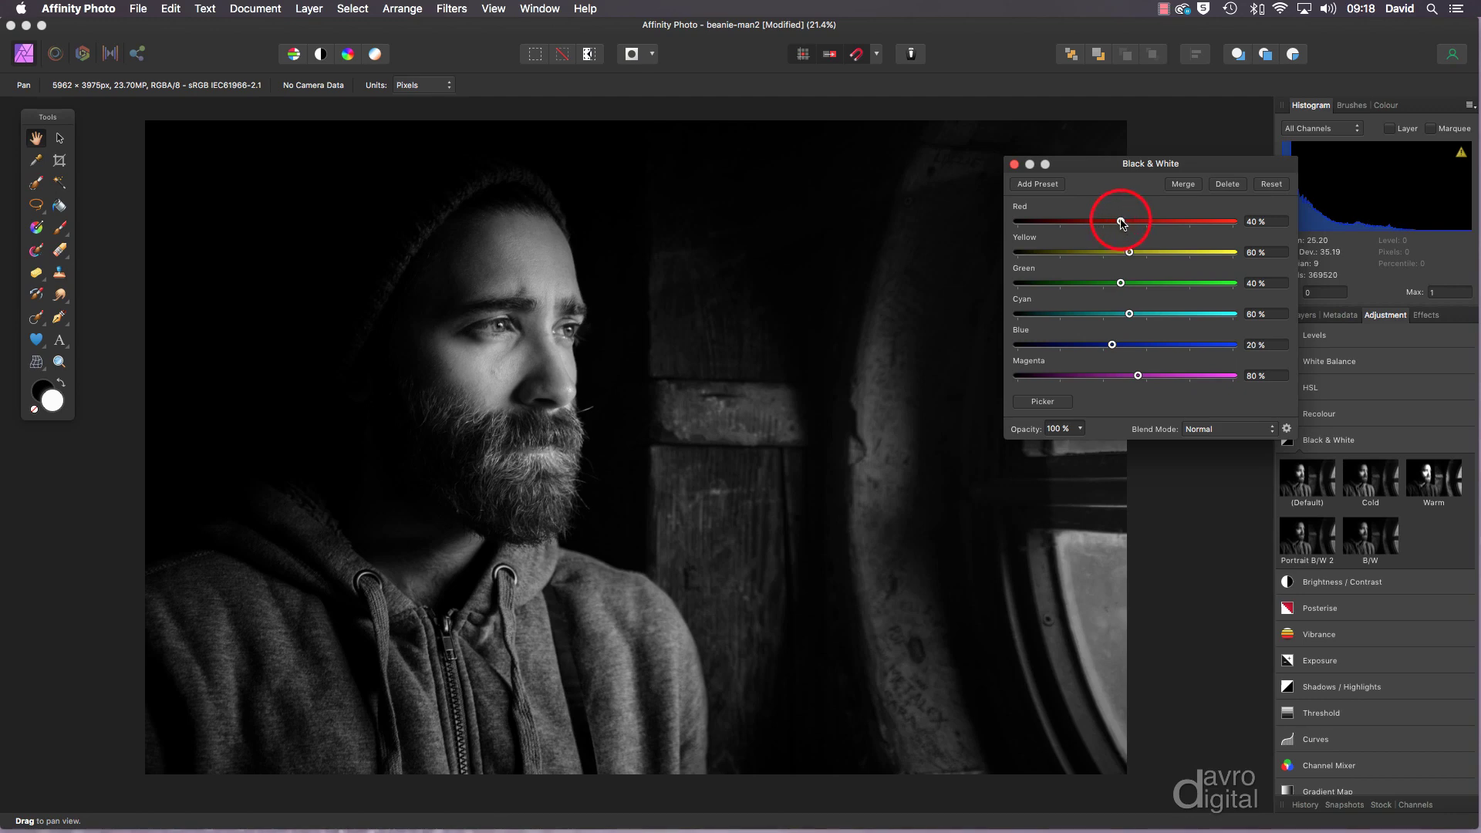
pyautogui.moveTo(1117, 223); pyautogui.dragTo(1108, 222)
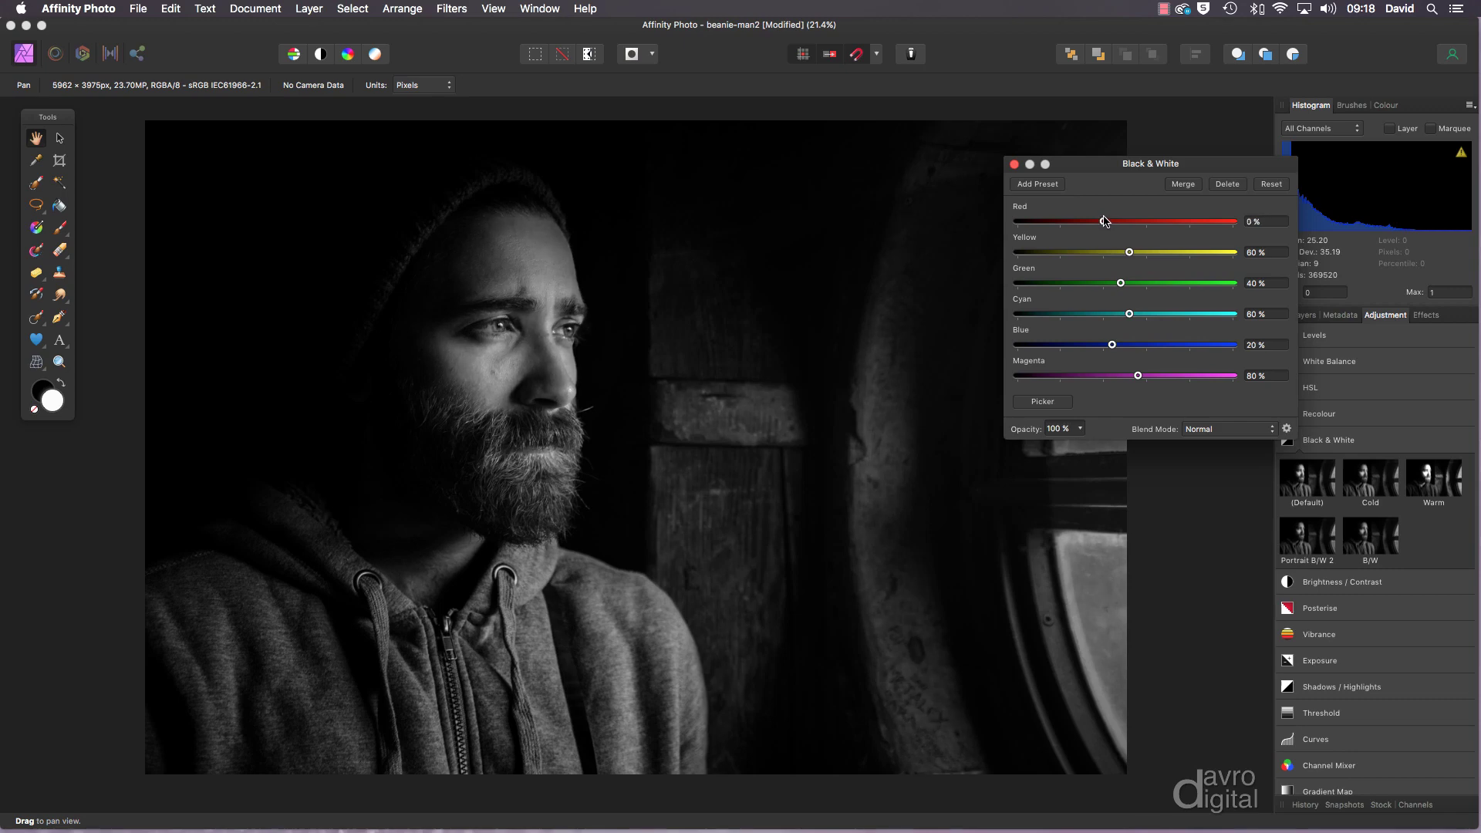
pyautogui.moveTo(1111, 222); pyautogui.dragTo(1120, 223)
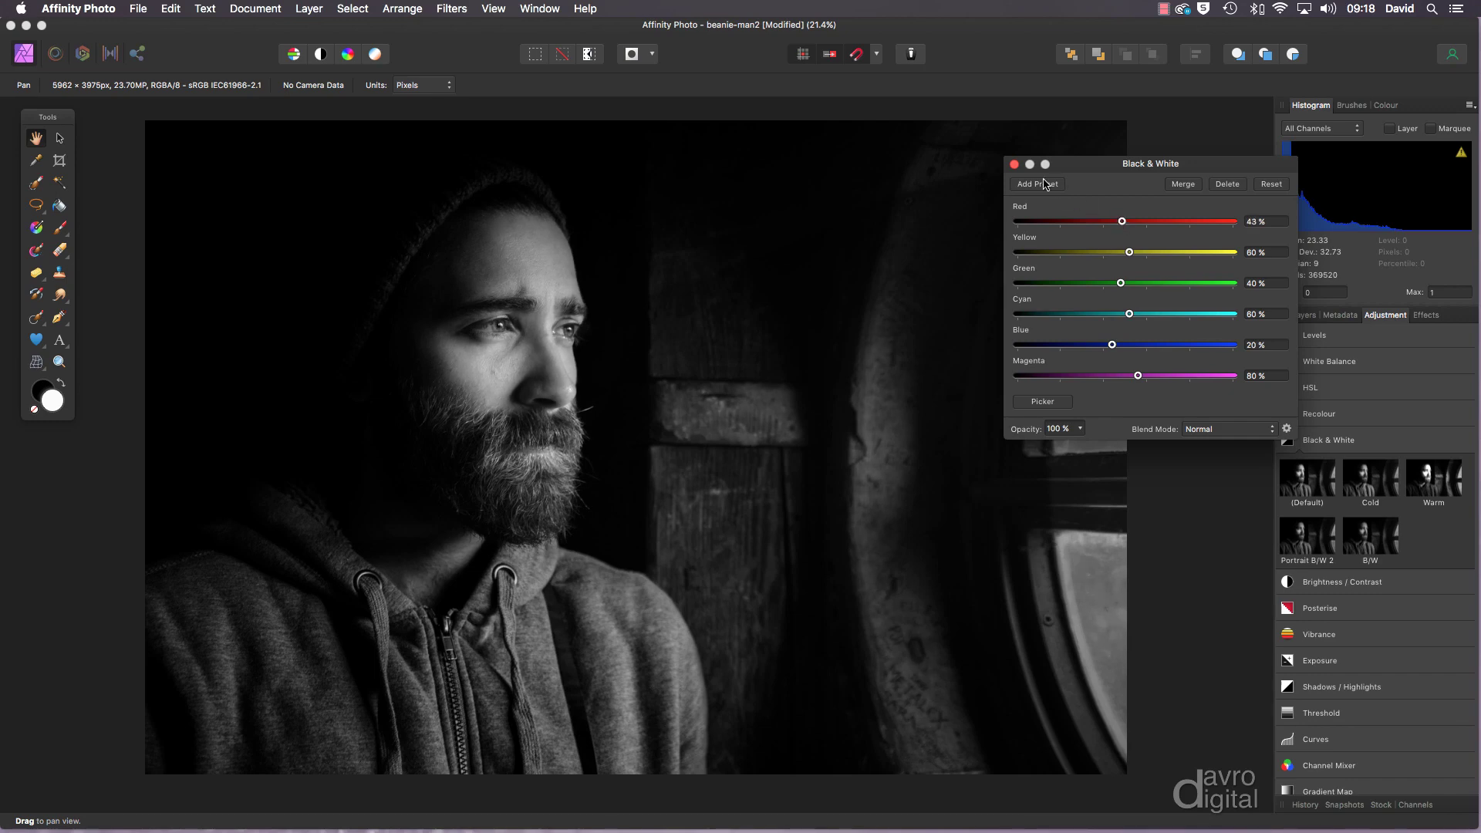
pyautogui.click(1014, 164)
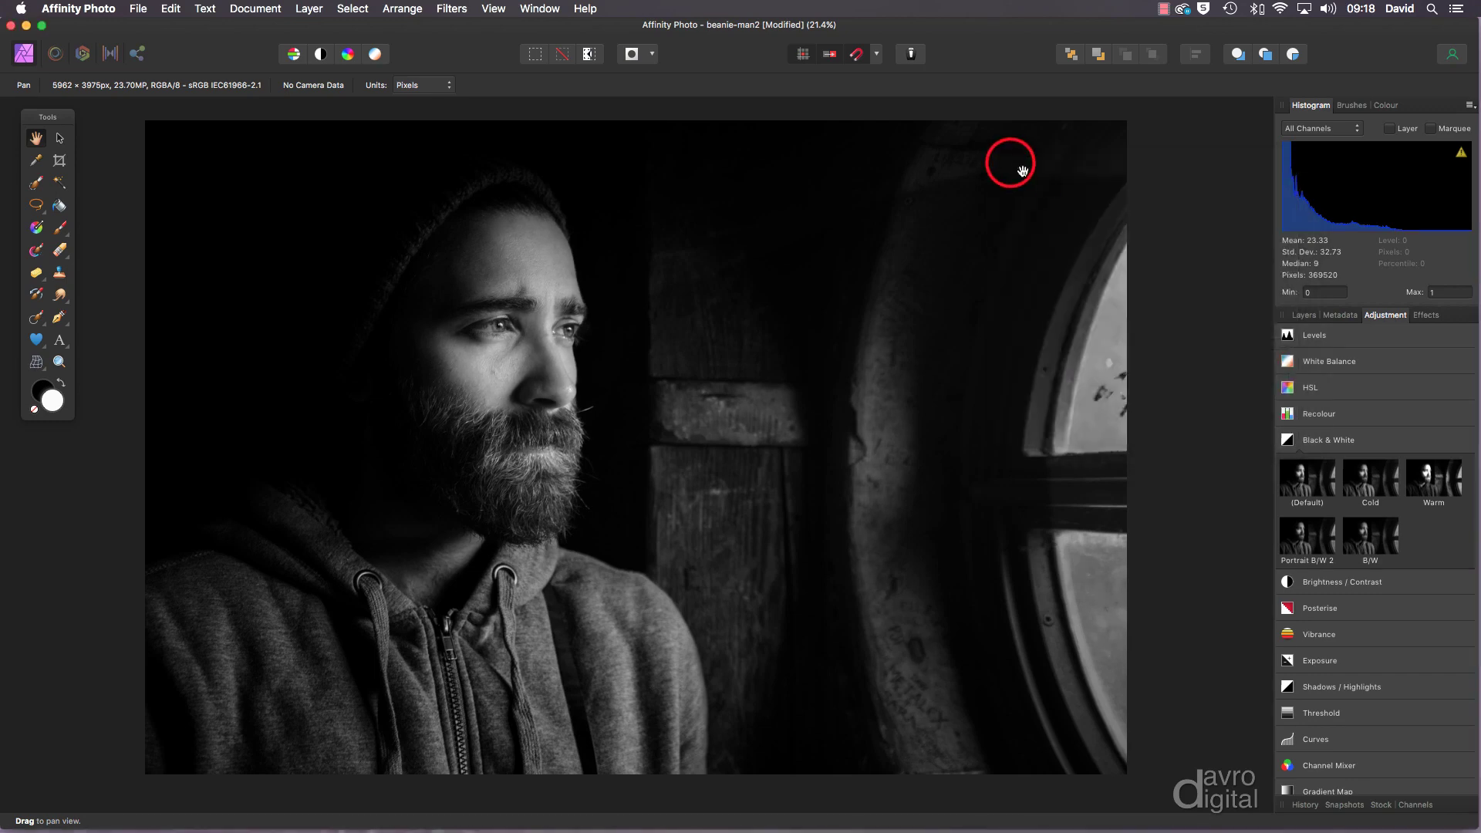
# Step: Lower the Black & White layer's opacity and switch its blend mode to Multiply
pyautogui.click(1302, 315)
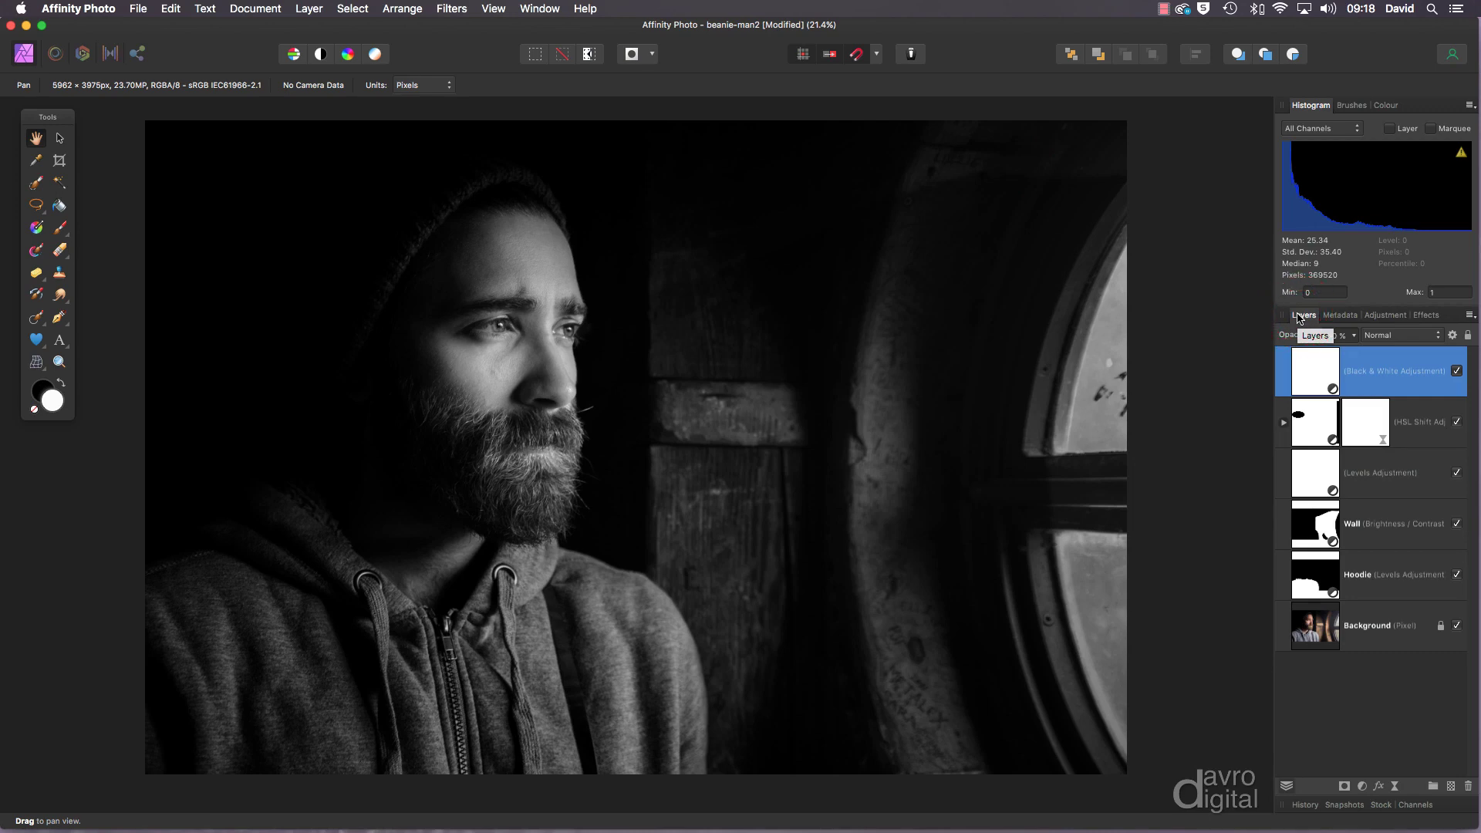
pyautogui.click(1355, 337)
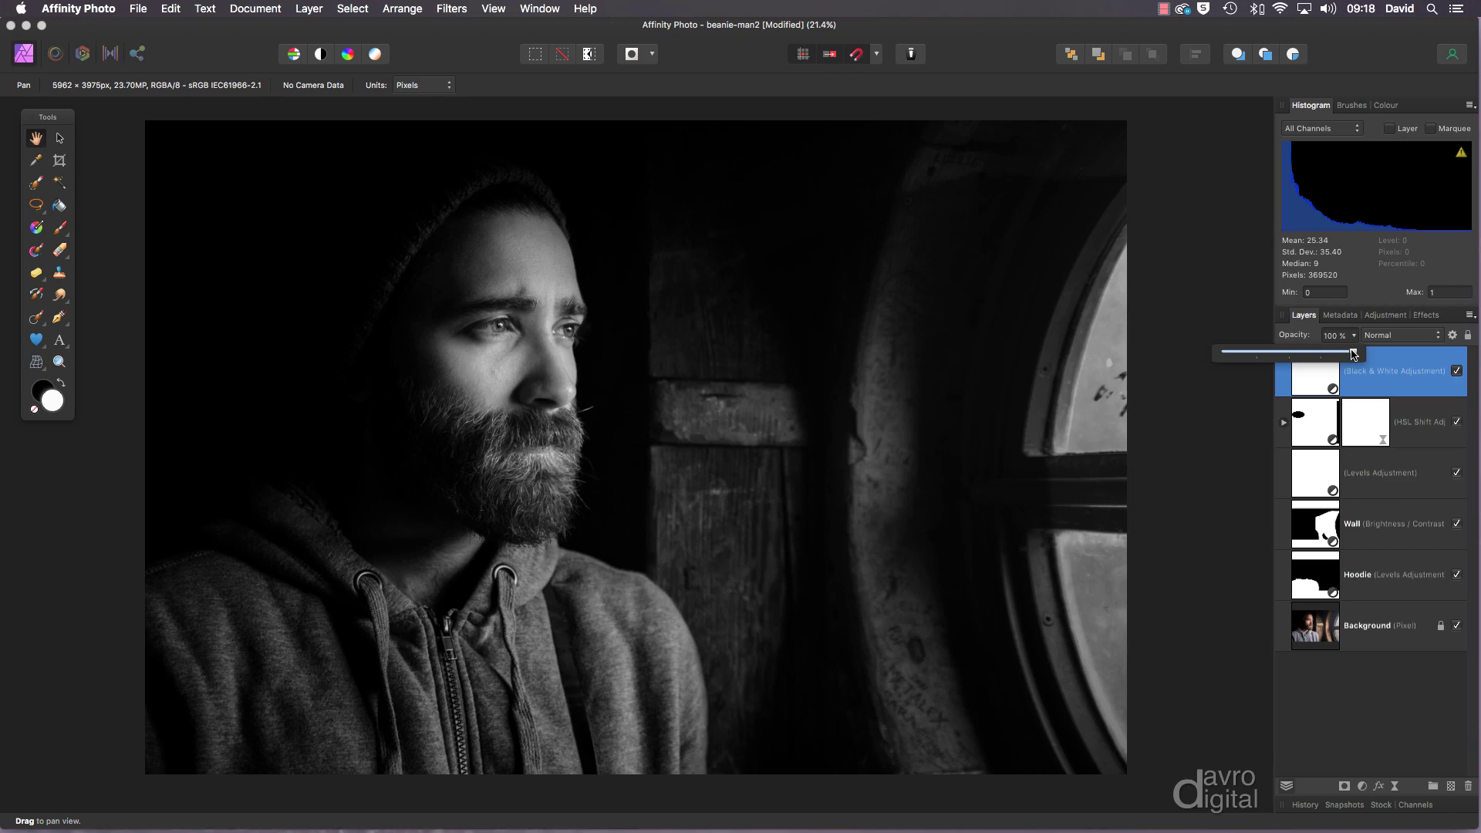
pyautogui.moveTo(1352, 351); pyautogui.dragTo(1309, 352)
pyautogui.click(1398, 337)
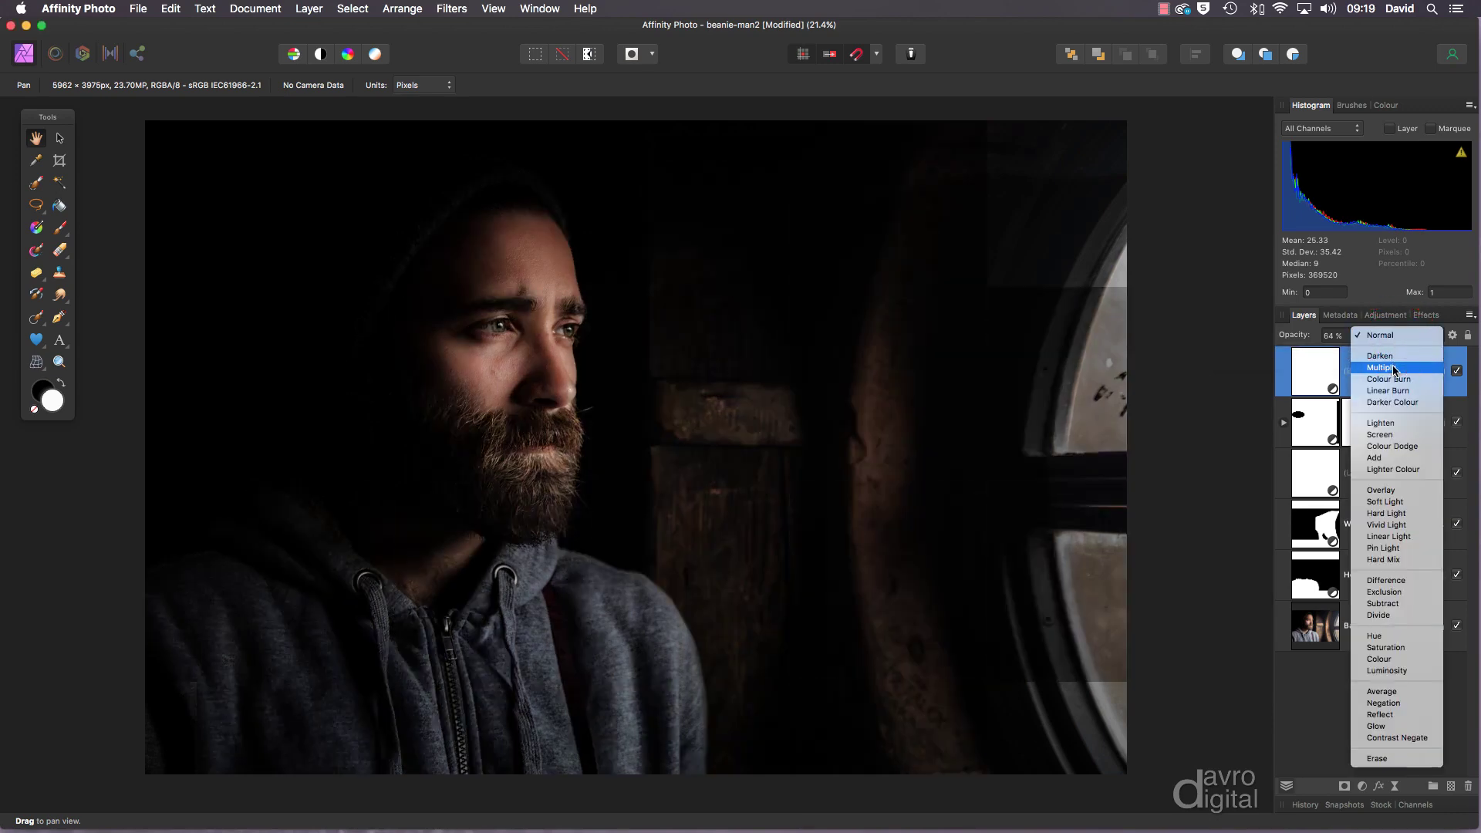
pyautogui.click(1395, 368)
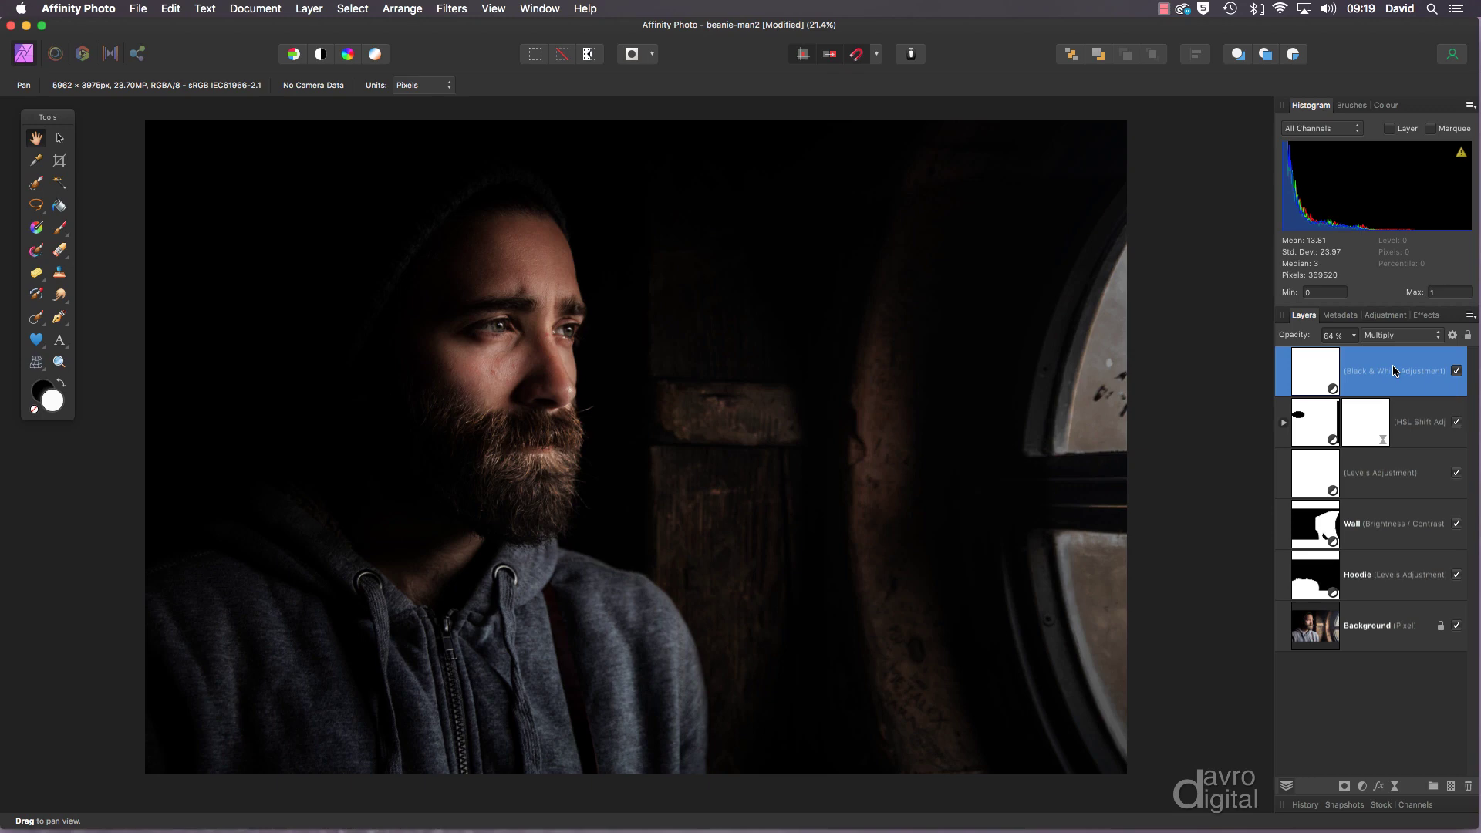
# Step: Set the Black & White layer's opacity to 75%, then hide it to compare
pyautogui.click(1354, 337)
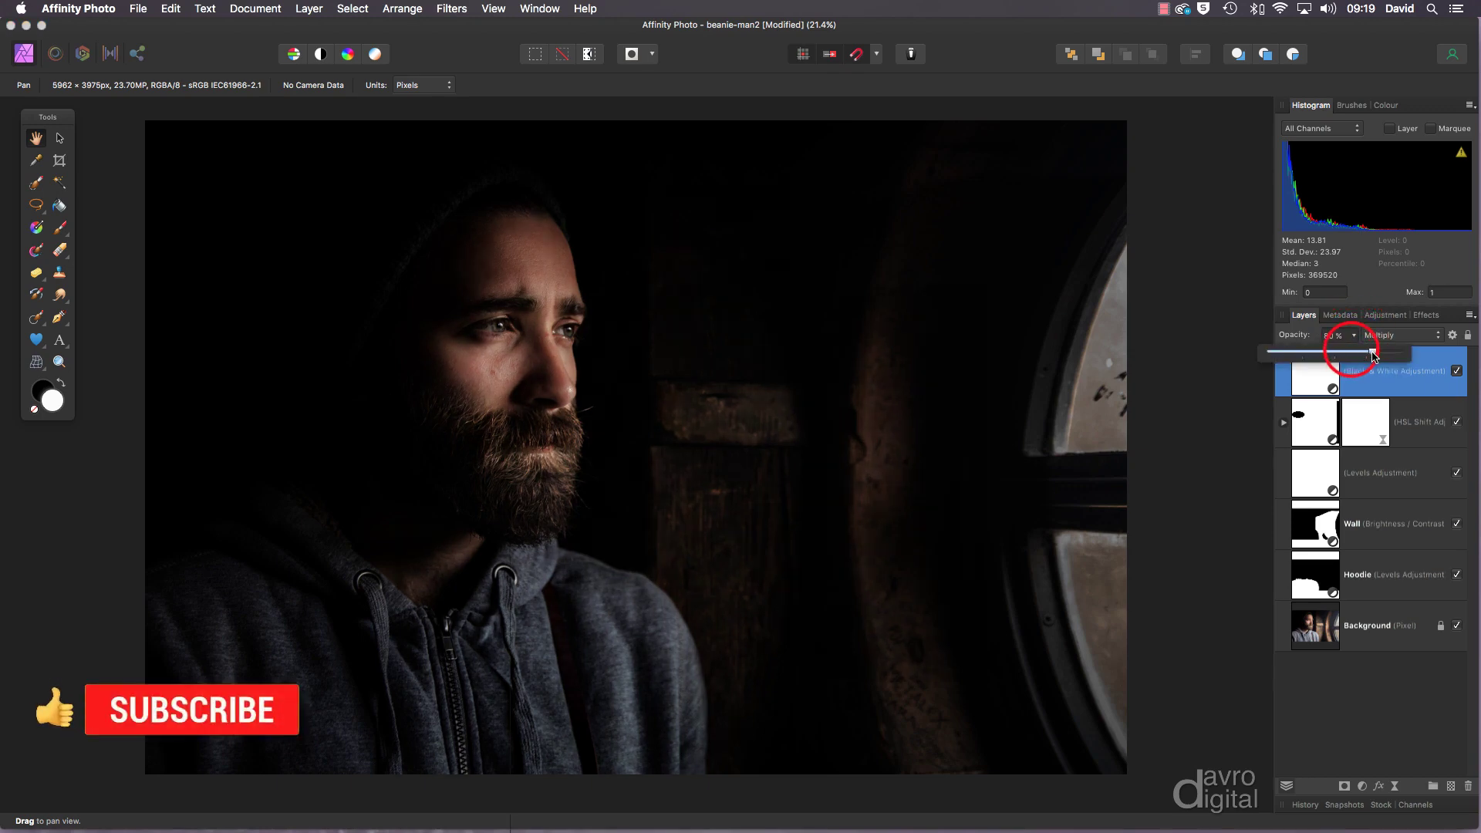
pyautogui.moveTo(1352, 353); pyautogui.dragTo(1366, 355)
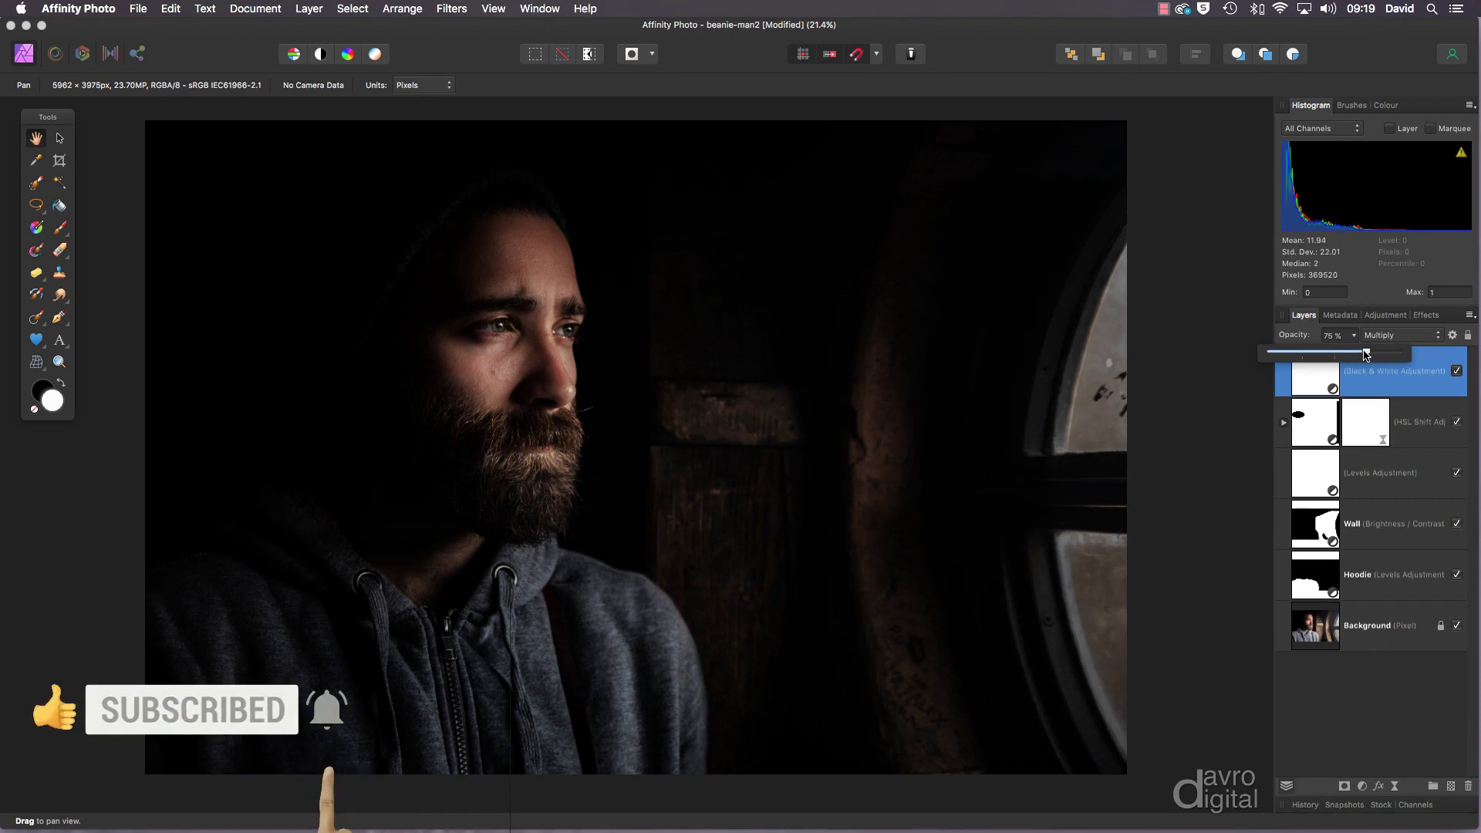
pyautogui.click(1254, 311)
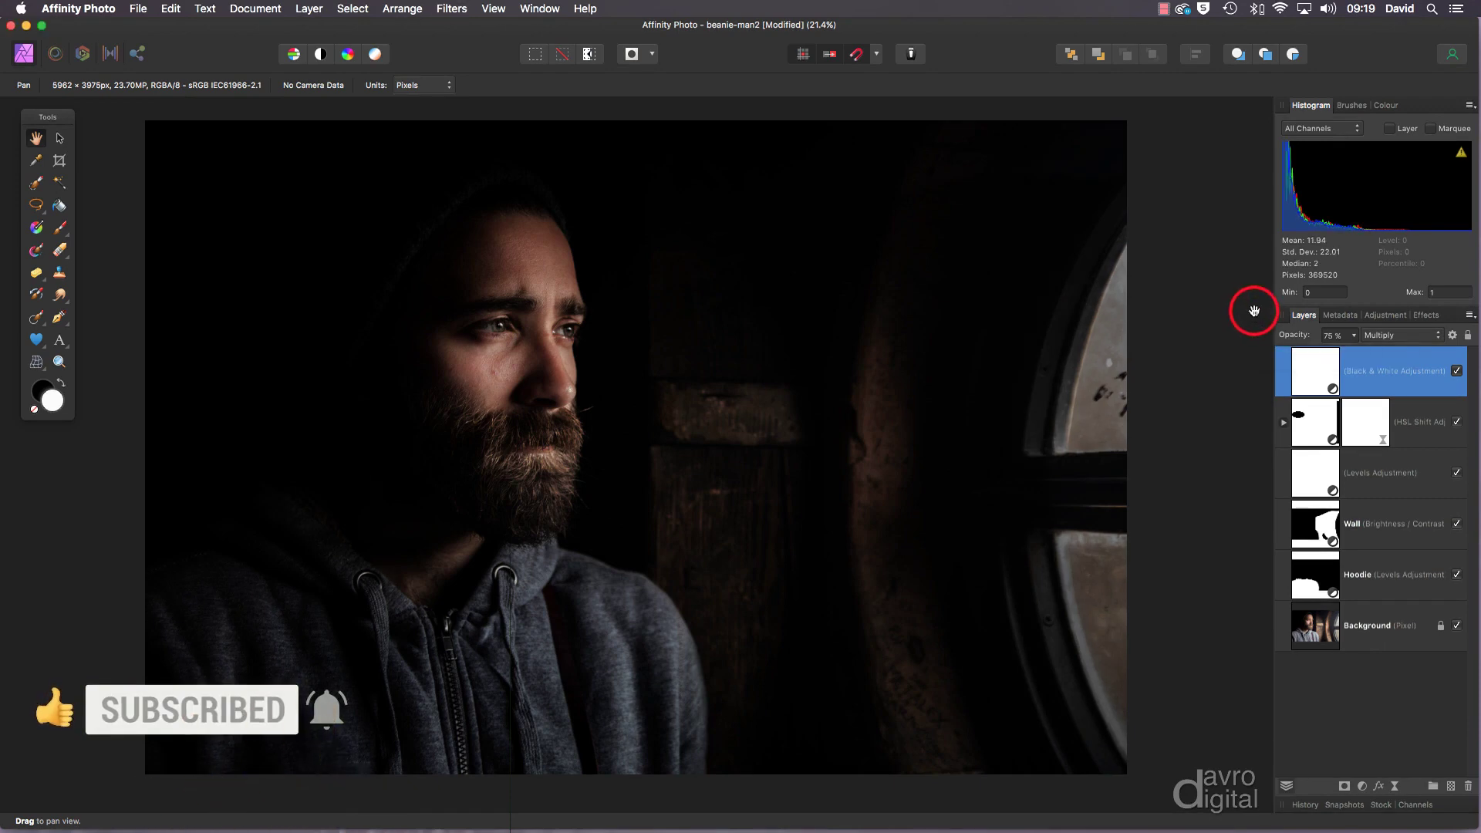
pyautogui.click(1457, 372)
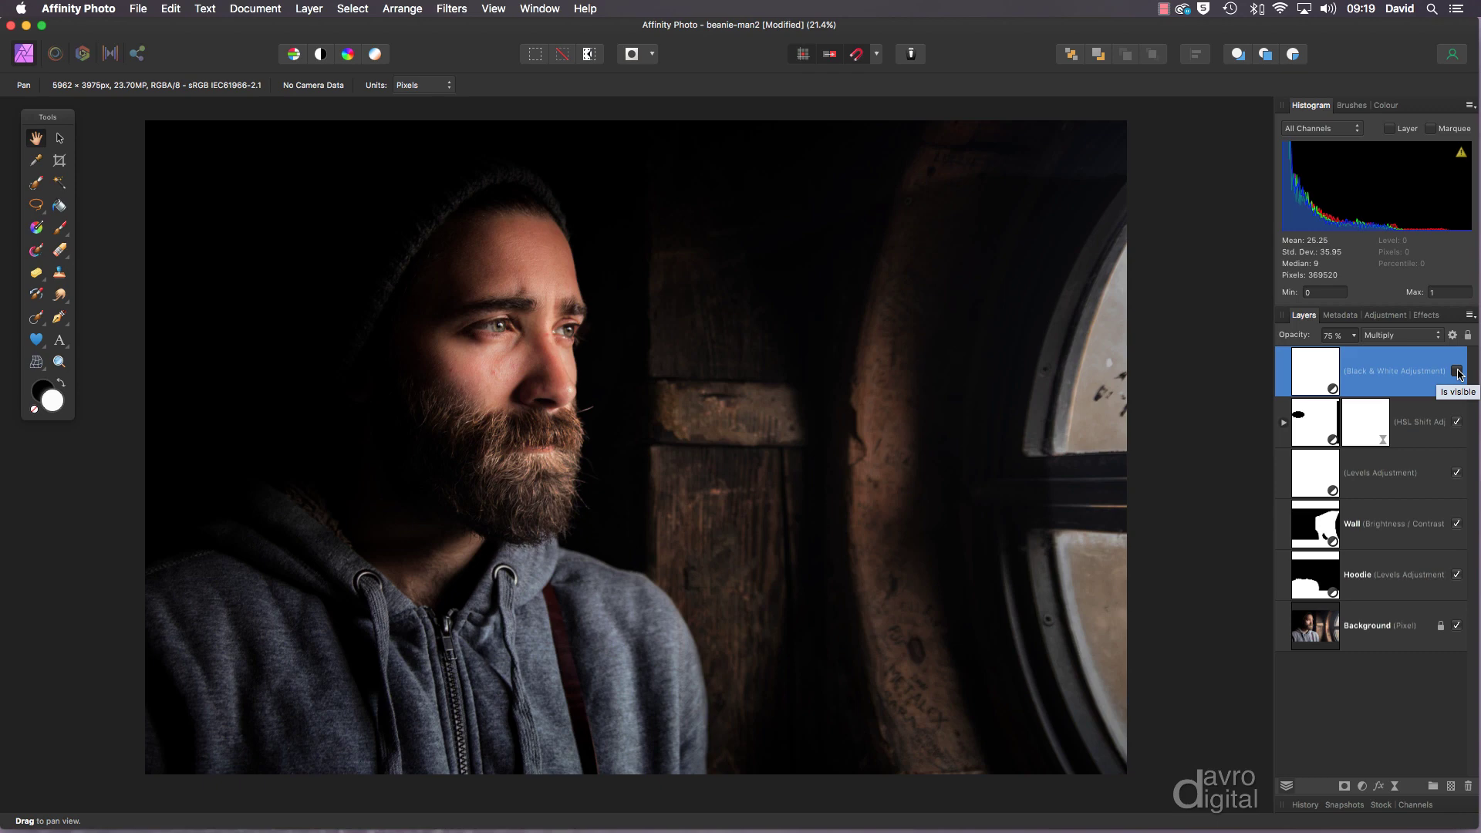
# Step: Show the Black & White layer again, then toggle all adjustment layers off and on to compare
pyautogui.click(1457, 372)
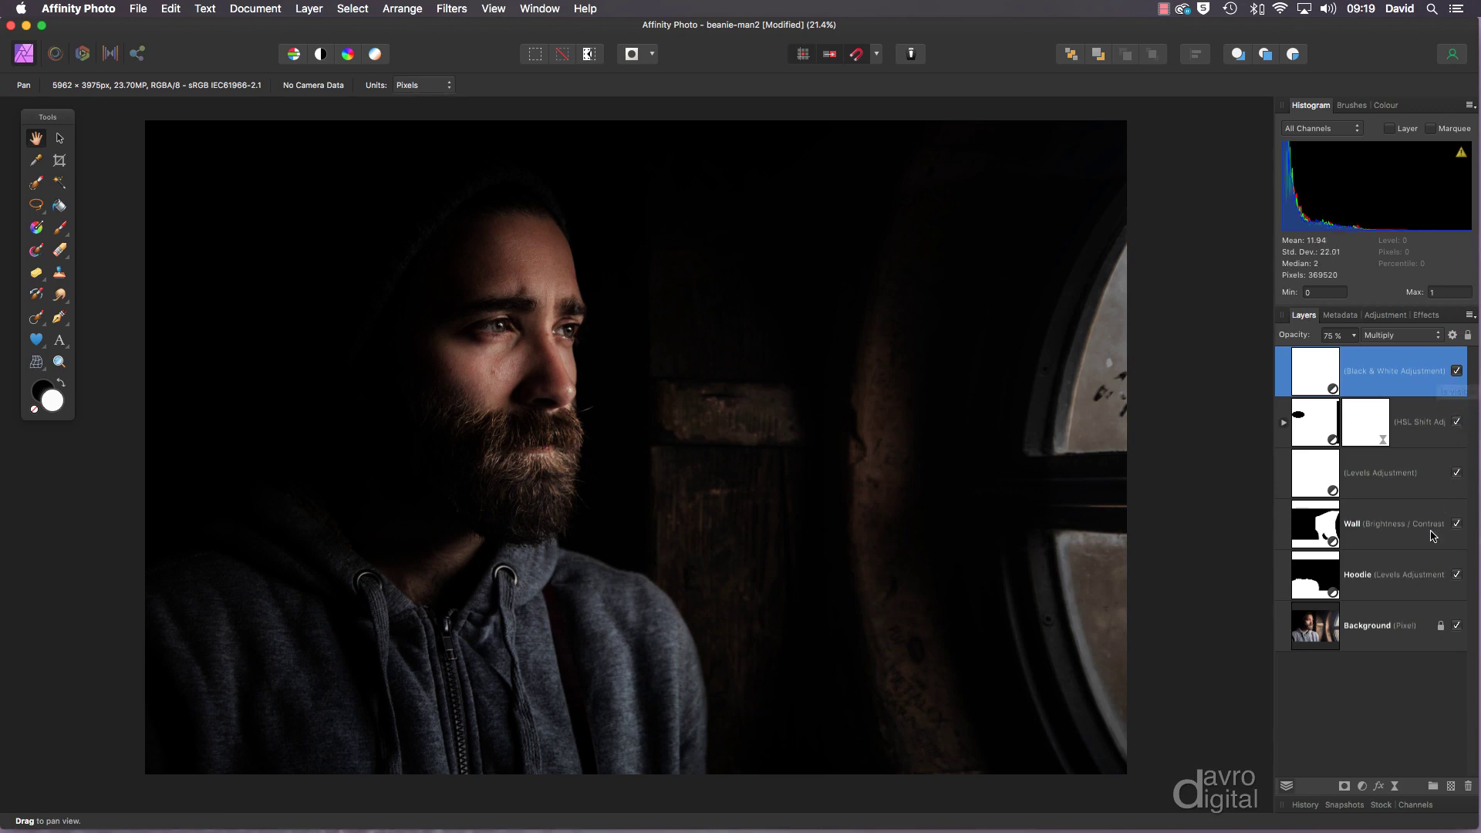
pyautogui.keyDown('shift'); pyautogui.click(1427, 577); pyautogui.keyUp('shift')
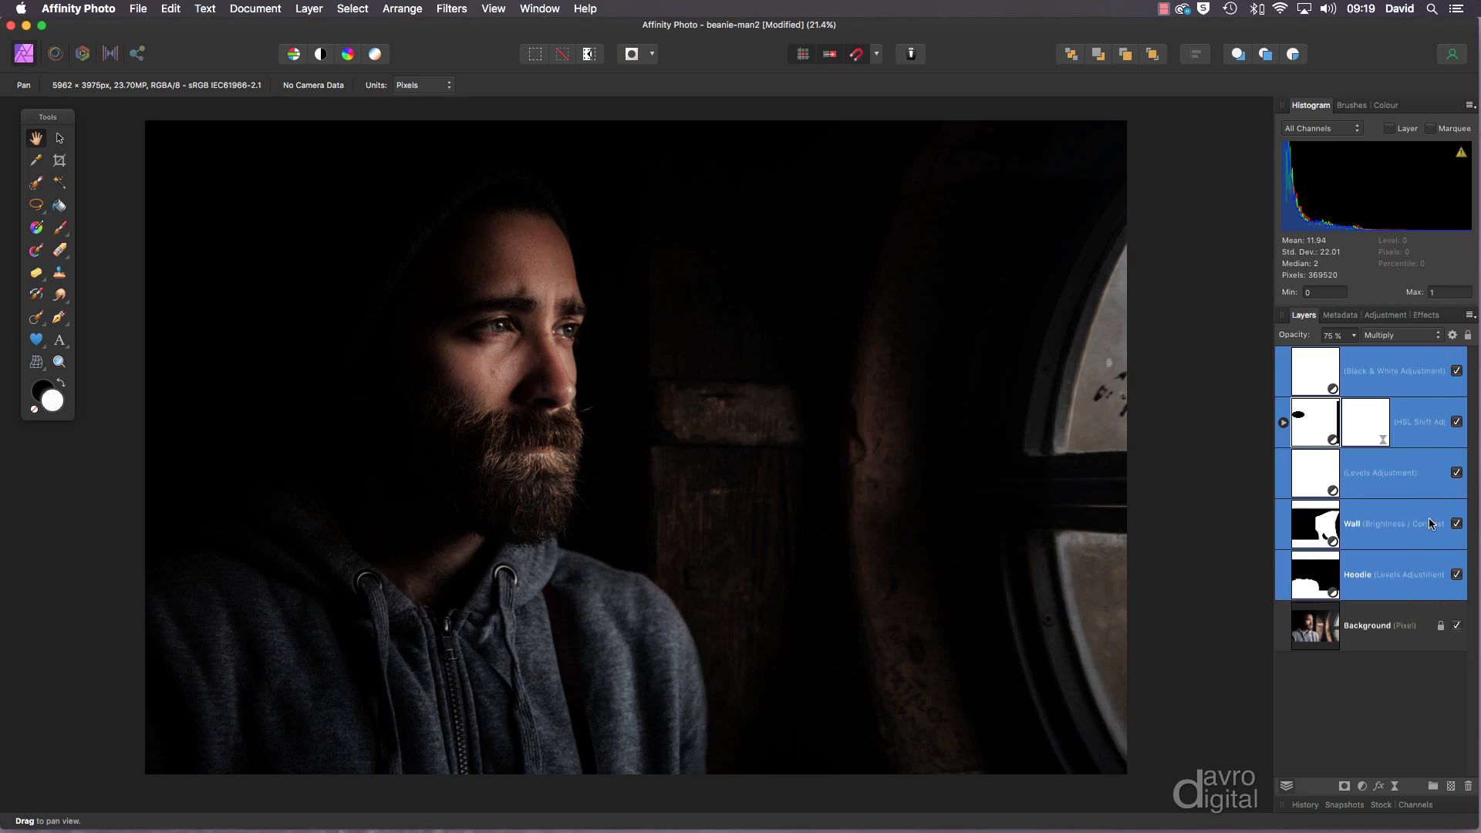
pyautogui.click(1458, 575)
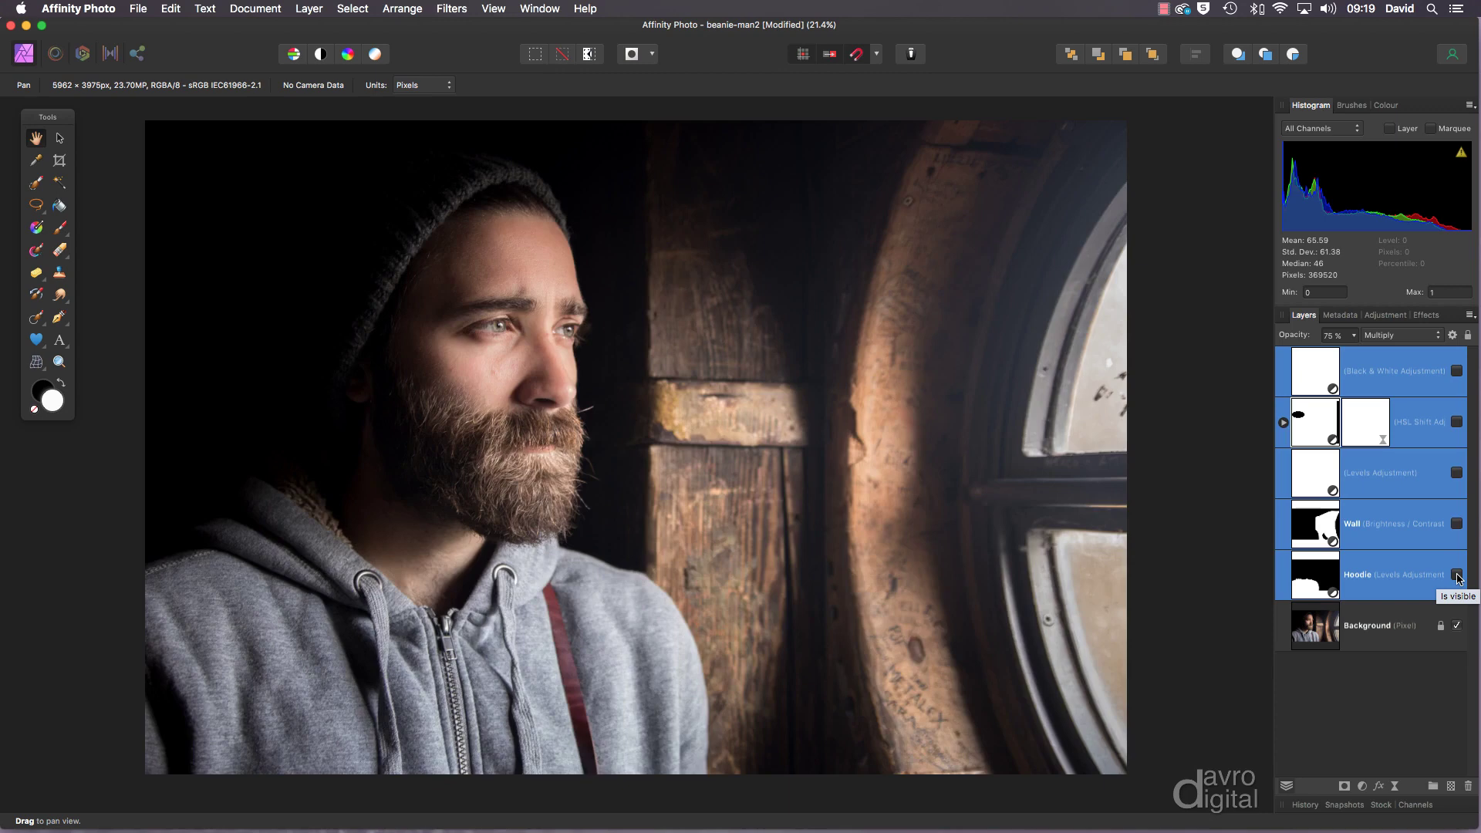
pyautogui.click(1457, 575)
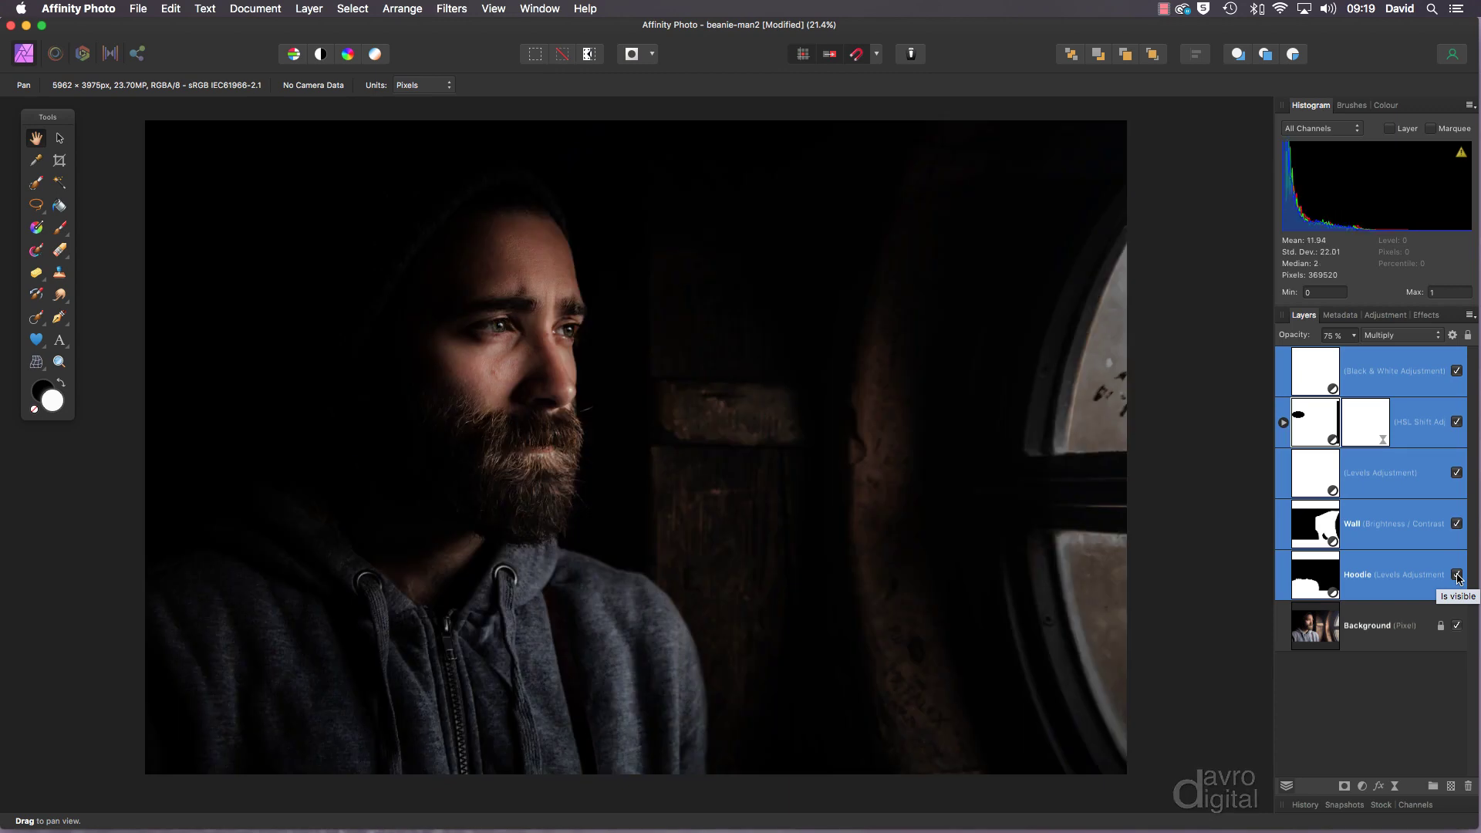